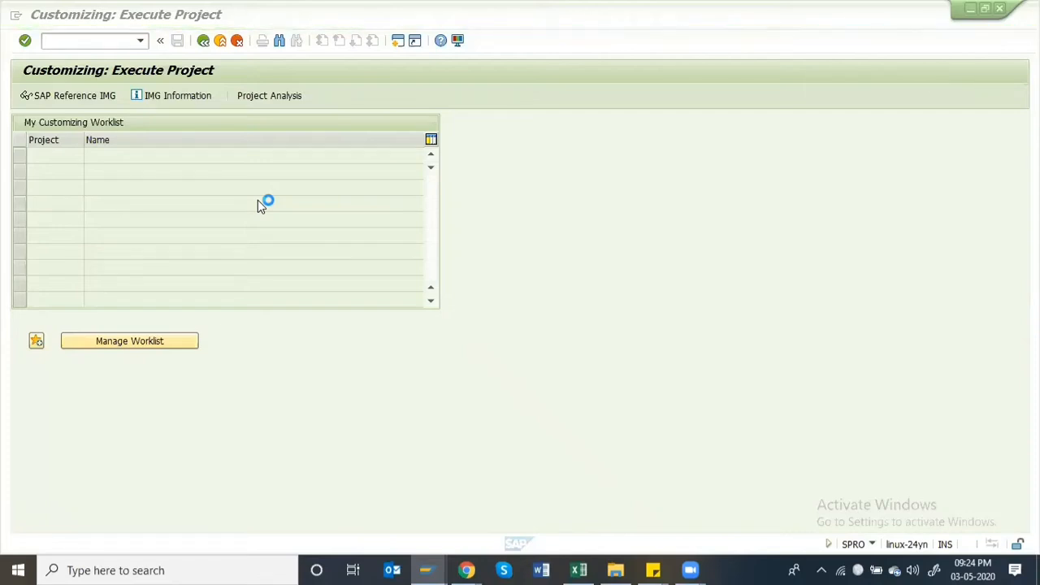
- Close the open Chrome and File Explorer windows, keeping the Customizing: Execute Project window in front
{"action": "mouse_move", "coordinate": [432, 569]}
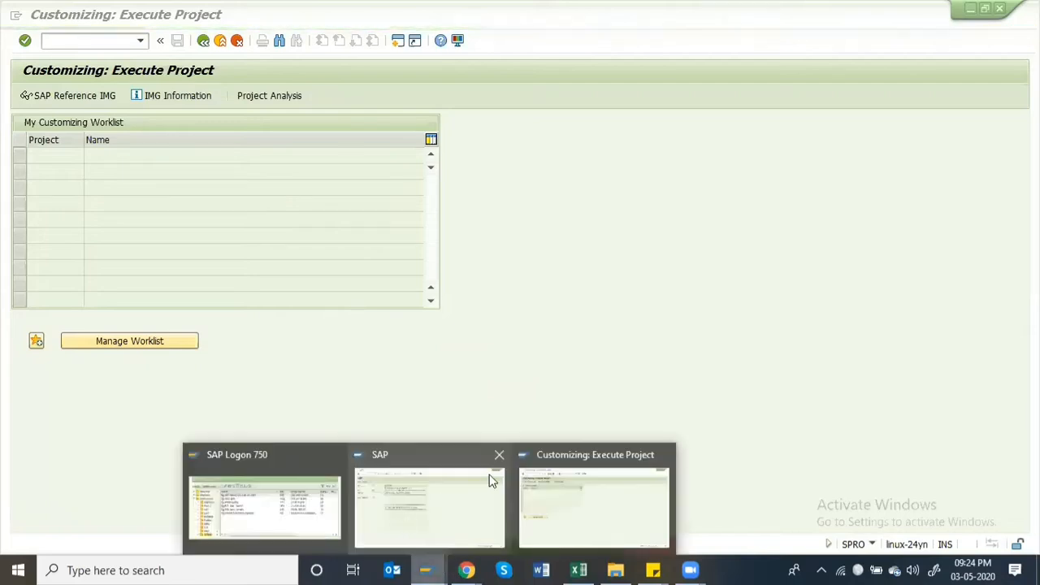
{"action": "left_click", "coordinate": [597, 495]}
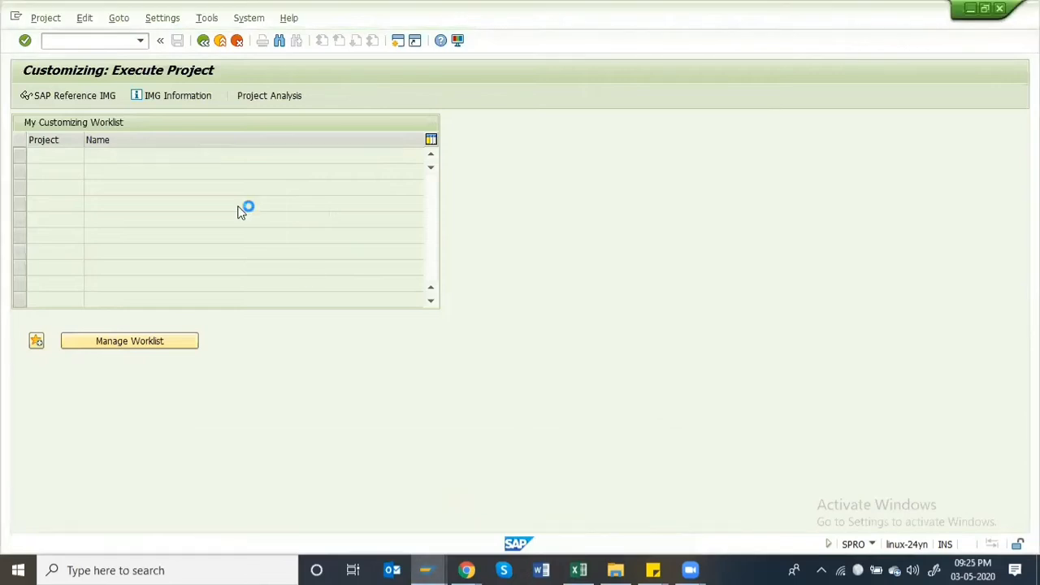
{"action": "right_click", "coordinate": [465, 568]}
{"action": "left_click", "coordinate": [472, 560]}
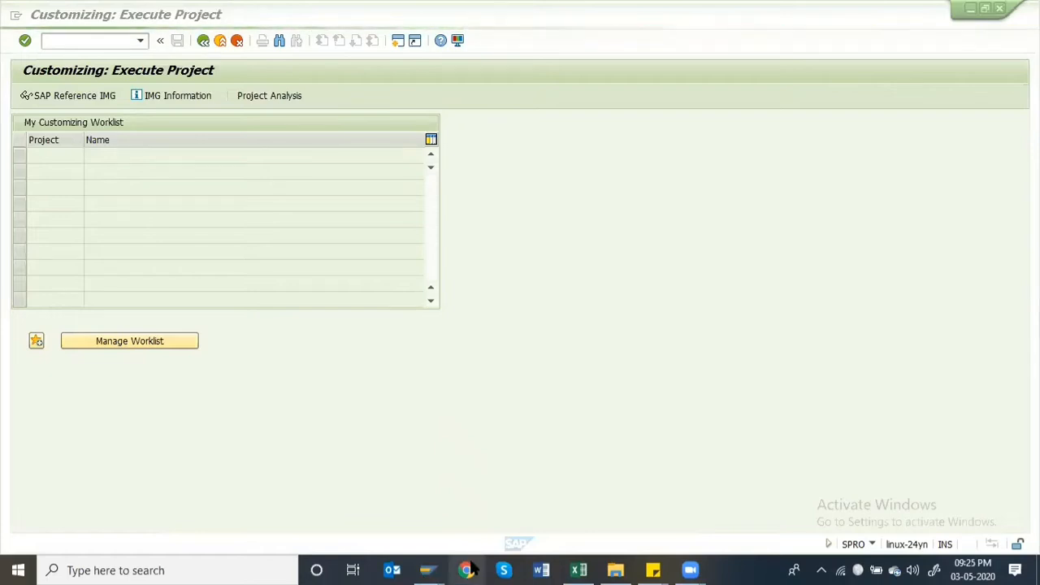
{"action": "mouse_move", "coordinate": [428, 570]}
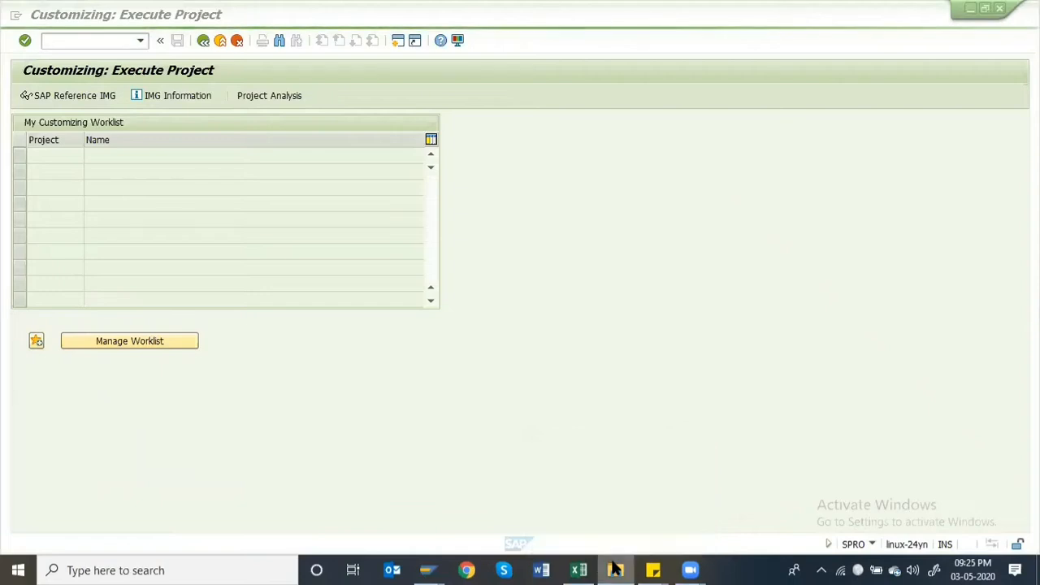
{"action": "right_click", "coordinate": [615, 570]}
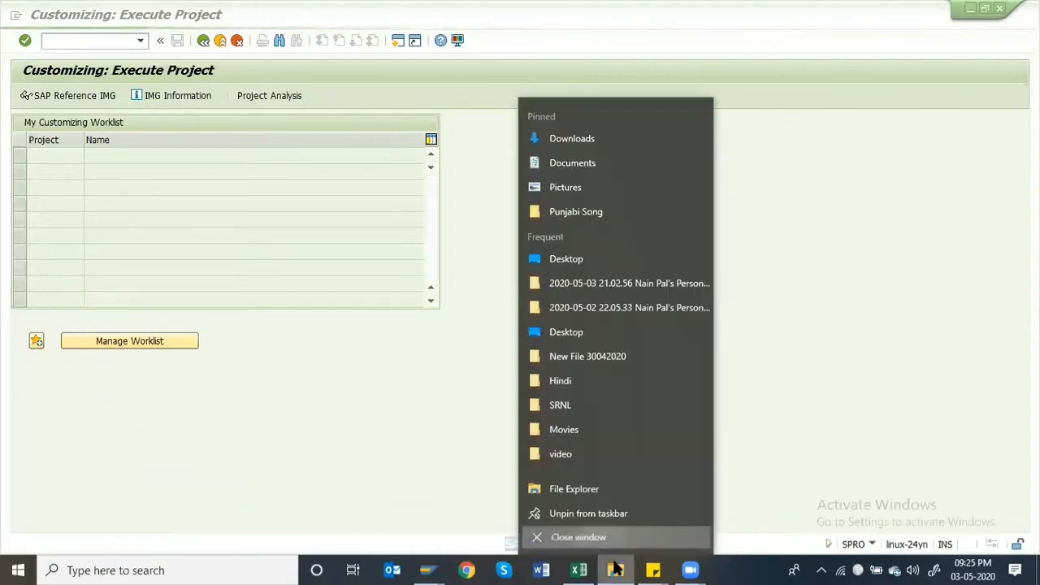
{"action": "left_click", "coordinate": [615, 539]}
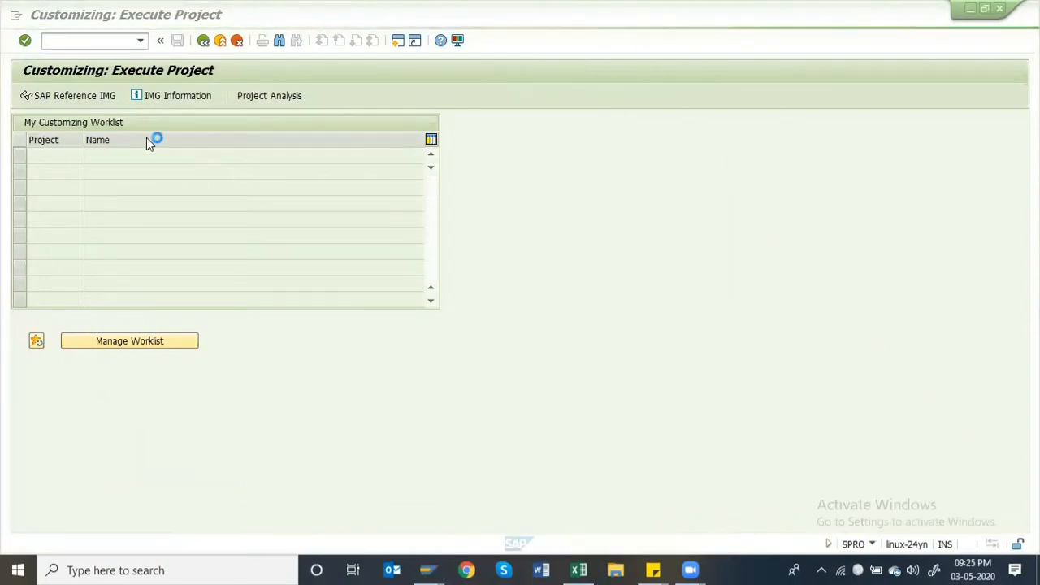
- Open a new GUI window and expand Materials Management and Purchasing to reach Purchase Requisition in the IMG structure
{"action": "left_click", "coordinate": [14, 18]}
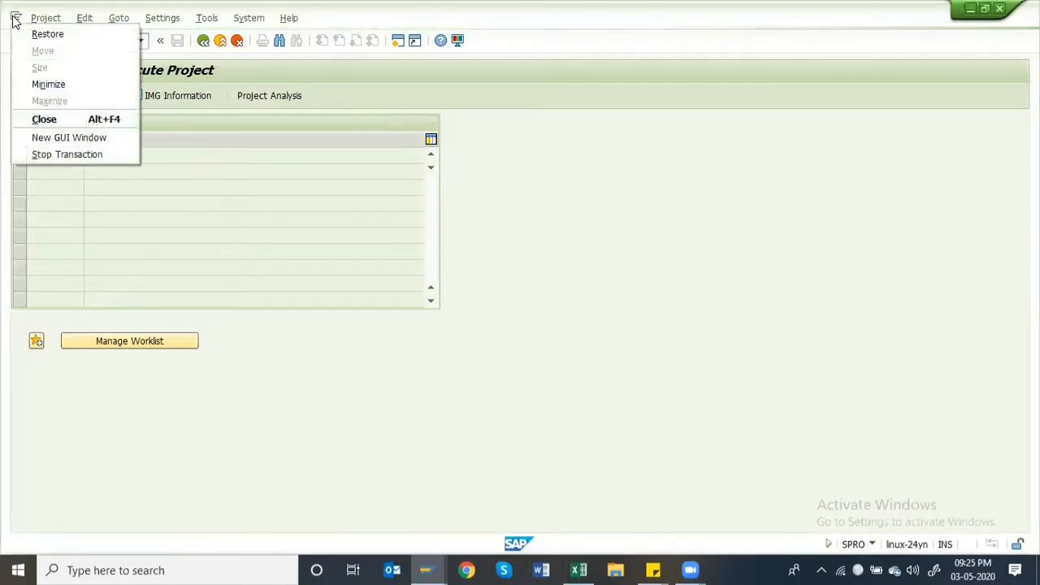
{"action": "left_click", "coordinate": [76, 136]}
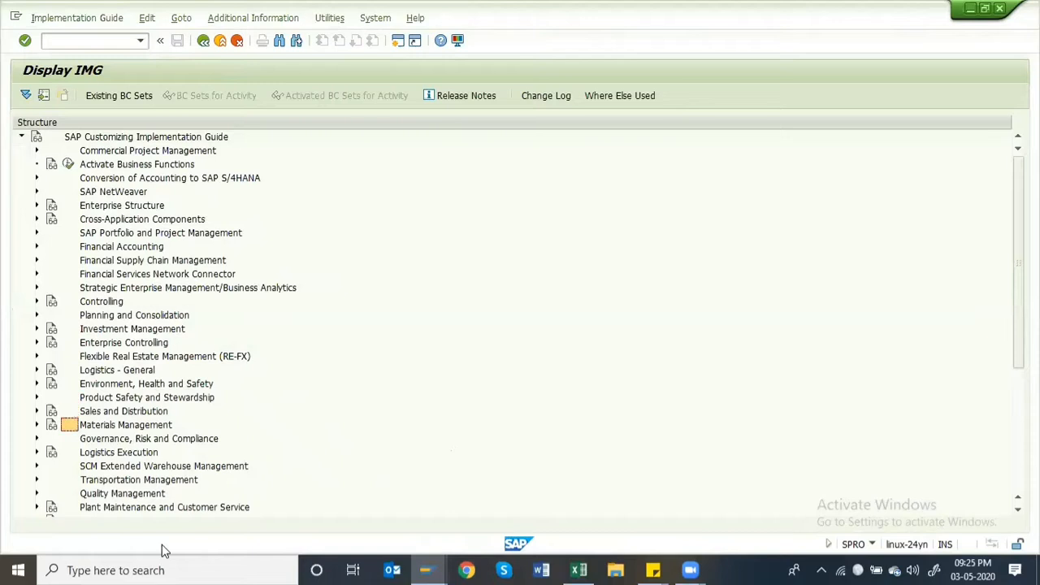
{"action": "key", "text": "Right"}
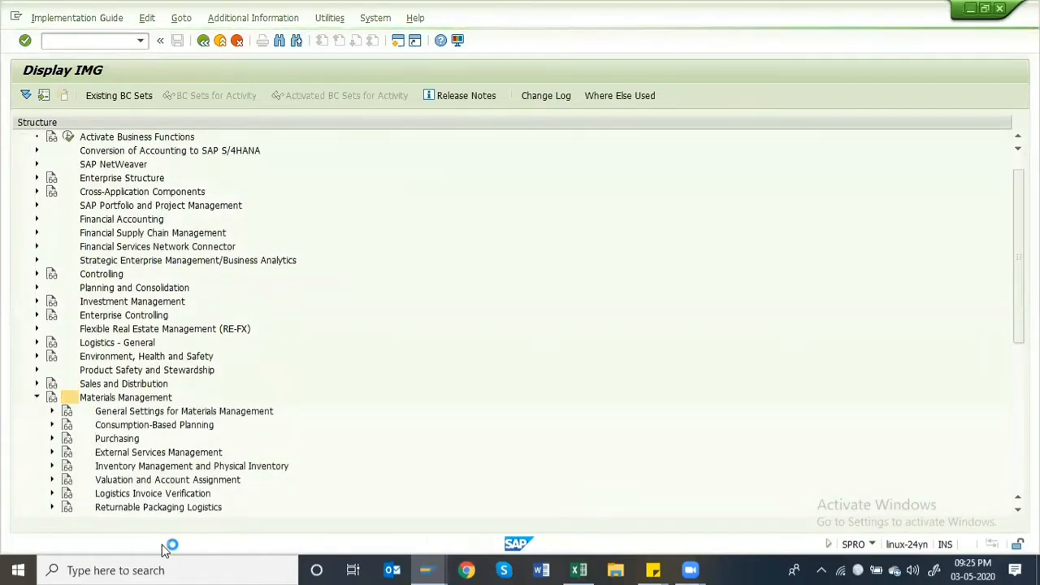
{"action": "left_click", "coordinate": [89, 440]}
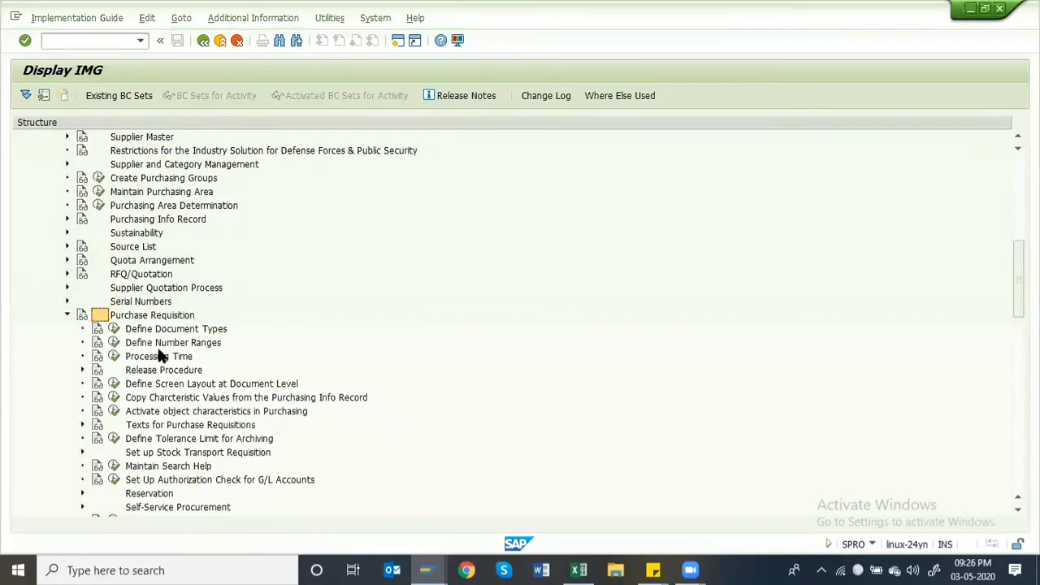
- Display the number range intervals defined for purchase requisitions, declining the detailed error description, and return to the IMG structure
{"action": "left_click", "coordinate": [114, 342]}
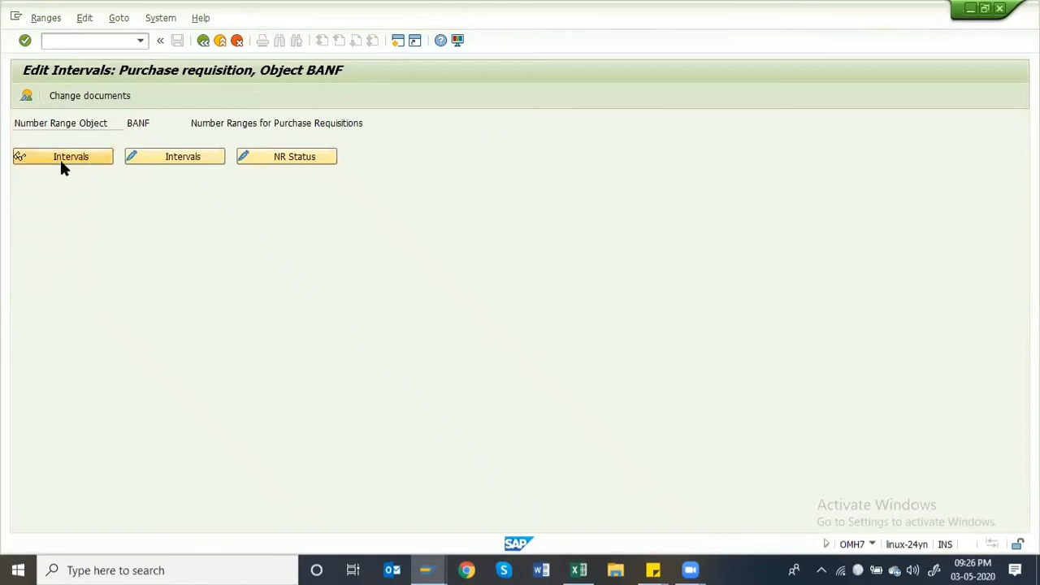
{"action": "left_click", "coordinate": [62, 164]}
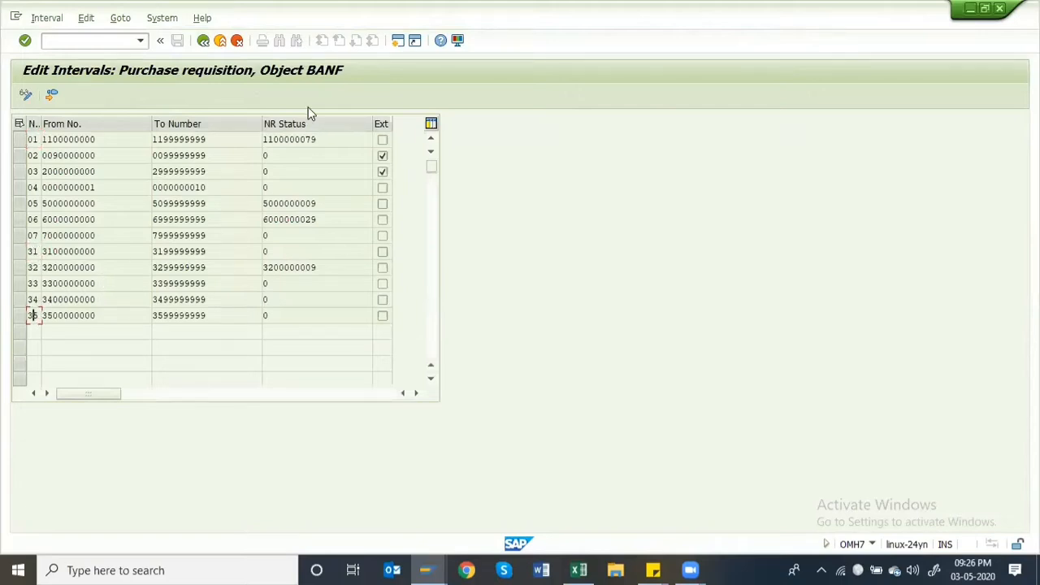
{"action": "left_click", "coordinate": [207, 43]}
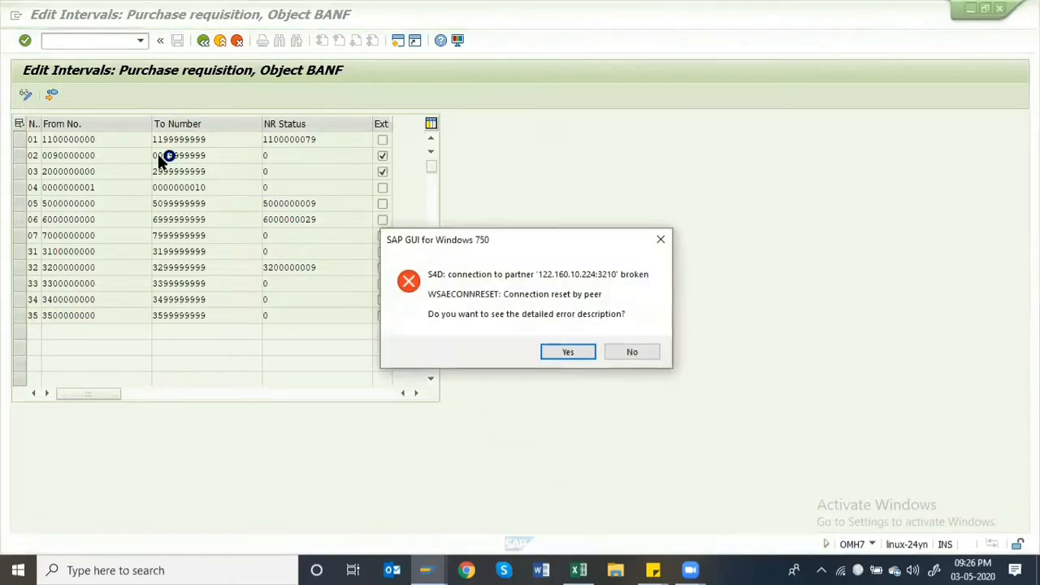
{"action": "left_click", "coordinate": [639, 352]}
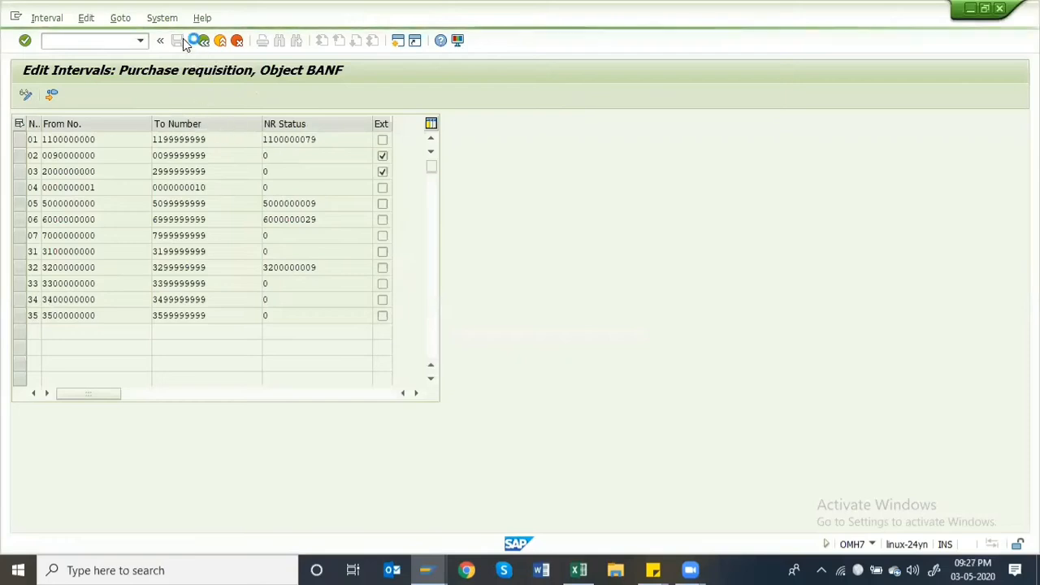
{"action": "left_click", "coordinate": [204, 41]}
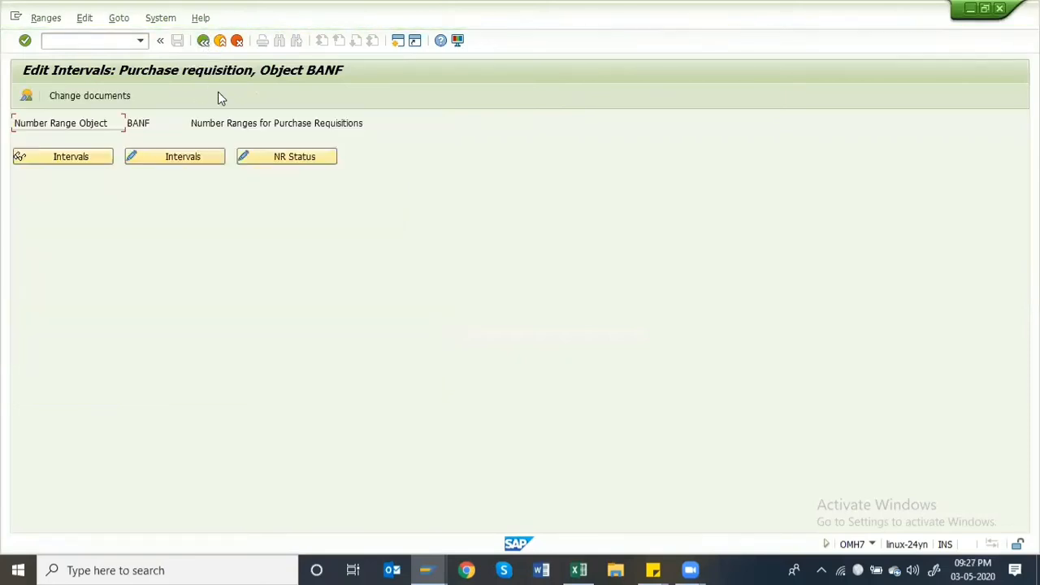
{"action": "left_click", "coordinate": [204, 41]}
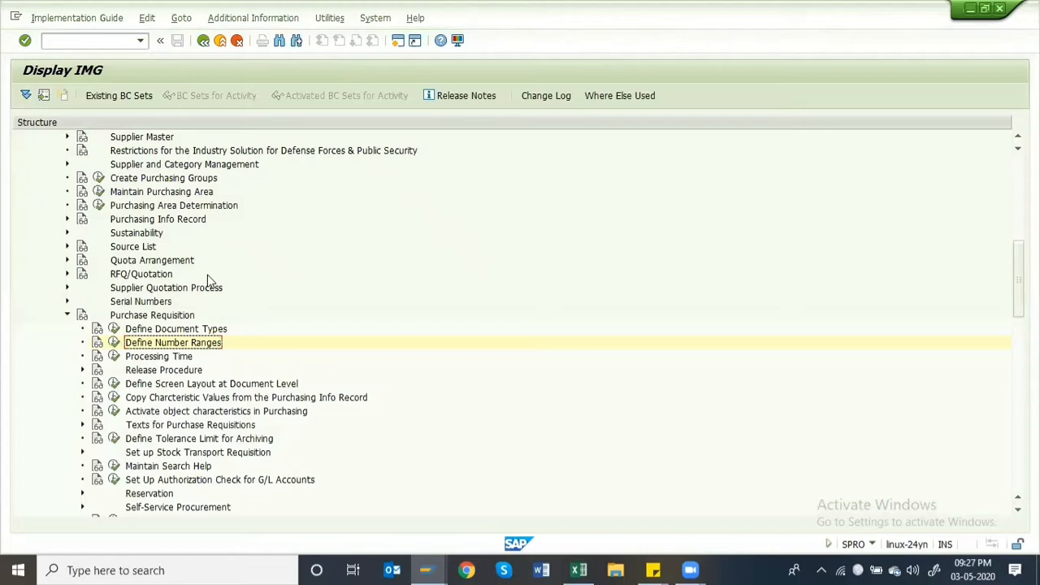
- Start Define Document Types for purchase requisitions and switch to the PR sheet of SAP MM.xlsx in Excel
{"action": "left_click", "coordinate": [114, 340]}
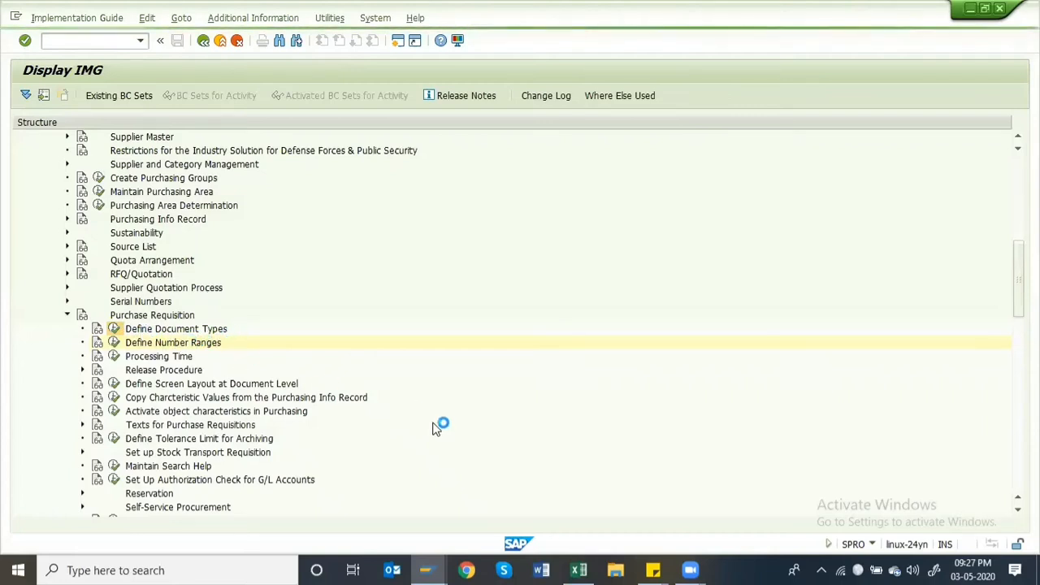
{"action": "left_click", "coordinate": [578, 569]}
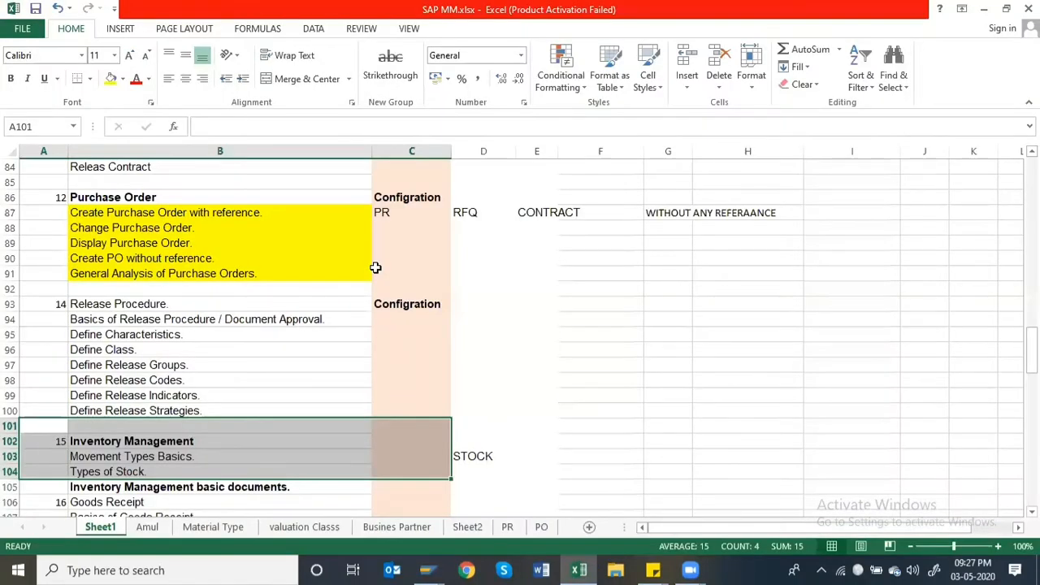
{"action": "left_click", "coordinate": [508, 528]}
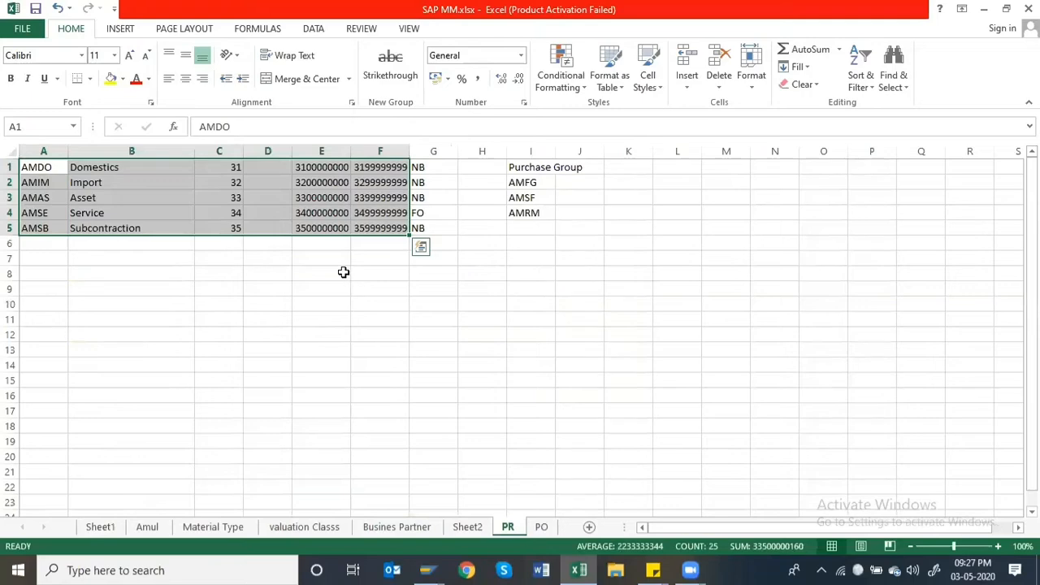
{"action": "left_click", "coordinate": [247, 284]}
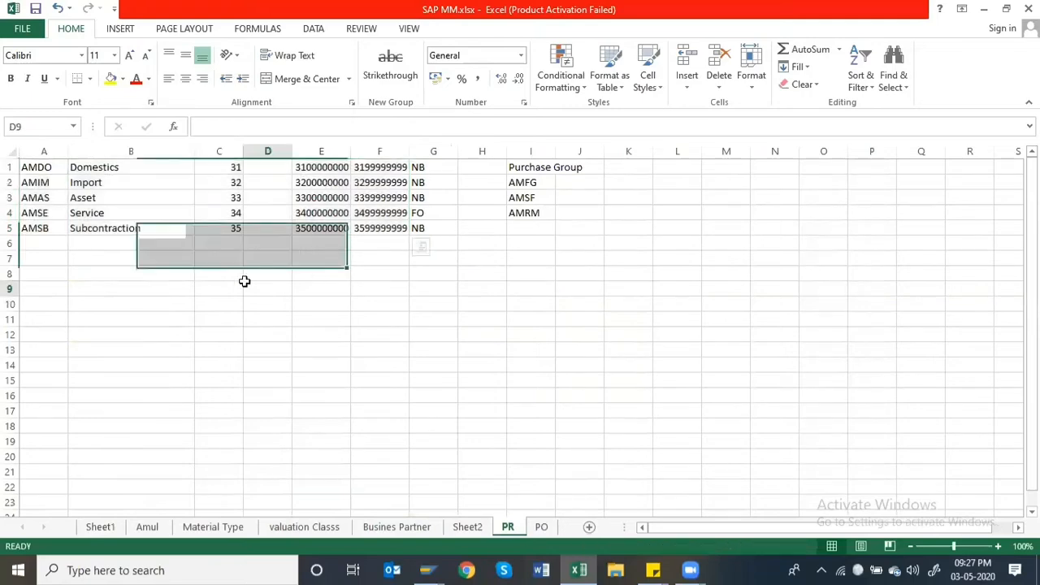
- Review the purchase requisition document types in column A and the number range of the Subcontraction row
{"action": "left_click", "coordinate": [38, 166]}
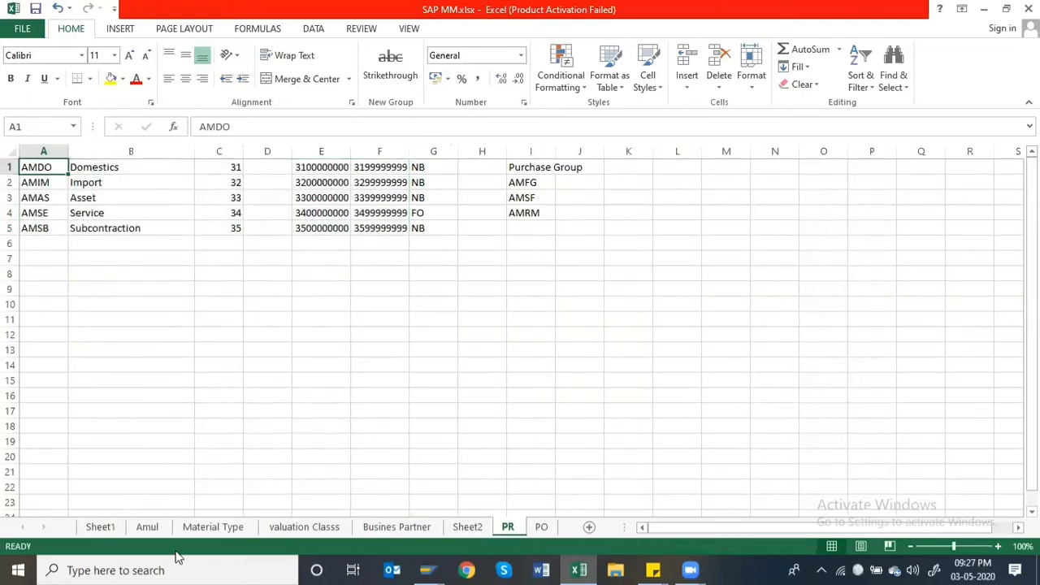
{"action": "key", "text": "Down"}
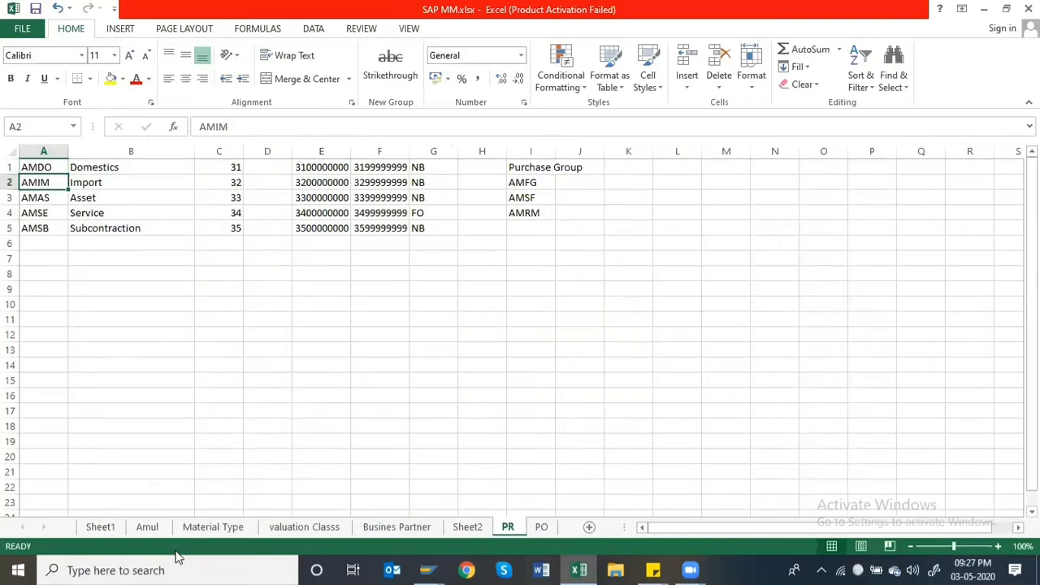
{"action": "key", "text": "Down"}
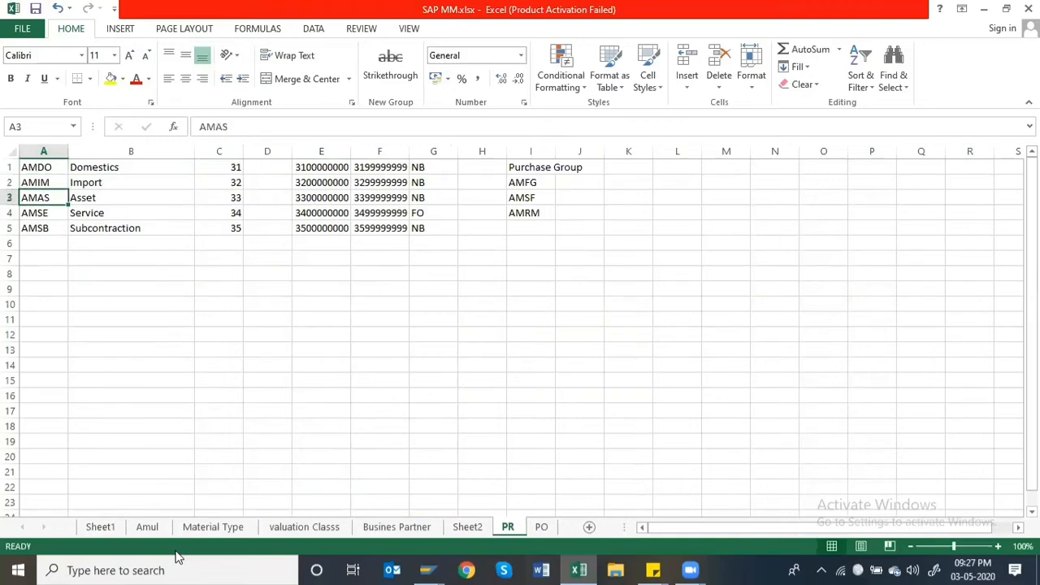
{"action": "key", "text": "Down"}
{"action": "key", "text": "Down"}
{"action": "key", "text": "Right"}
{"action": "key", "text": "Right"}
{"action": "key", "text": "Right"}
{"action": "key", "text": "Right"}
{"action": "key", "text": "Right"}
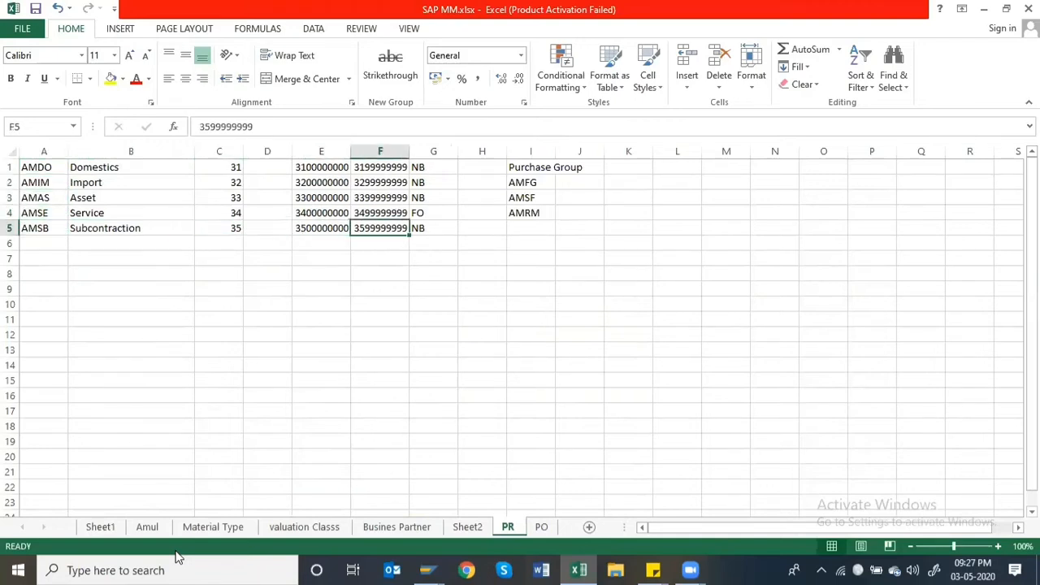
- Examine the NB and FO codes assigned to each document type in column G
{"action": "key", "text": "Right"}
{"action": "key", "text": "Up"}
{"action": "key", "text": "Up"}
{"action": "key", "text": "Up"}
{"action": "key", "text": "Up"}
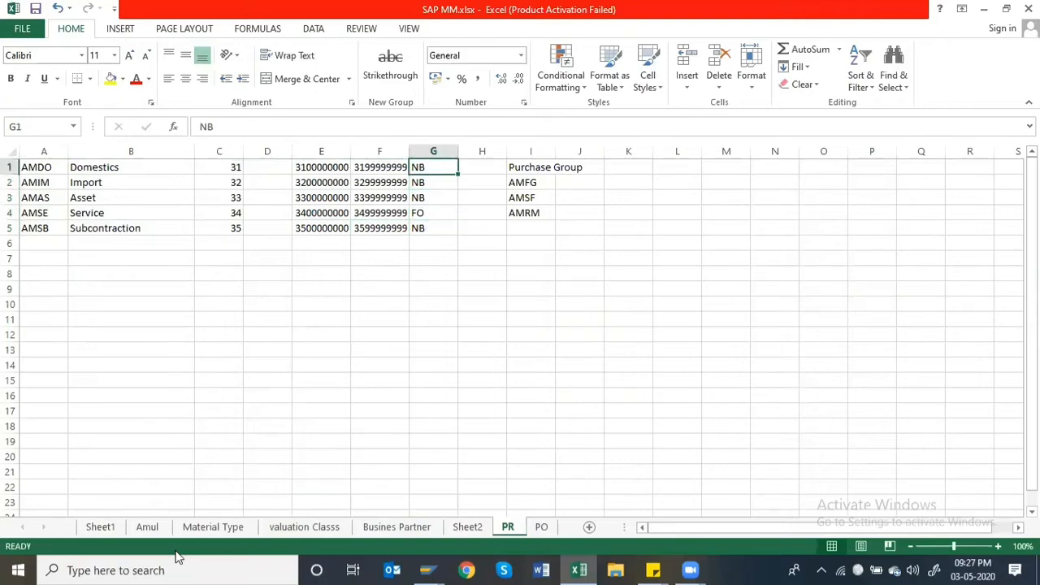
{"action": "key", "text": "shift+Down"}
{"action": "key", "text": "shift+Down"}
{"action": "key", "text": "shift+Down"}
{"action": "key", "text": "shift+Down"}
{"action": "key", "text": "Right"}
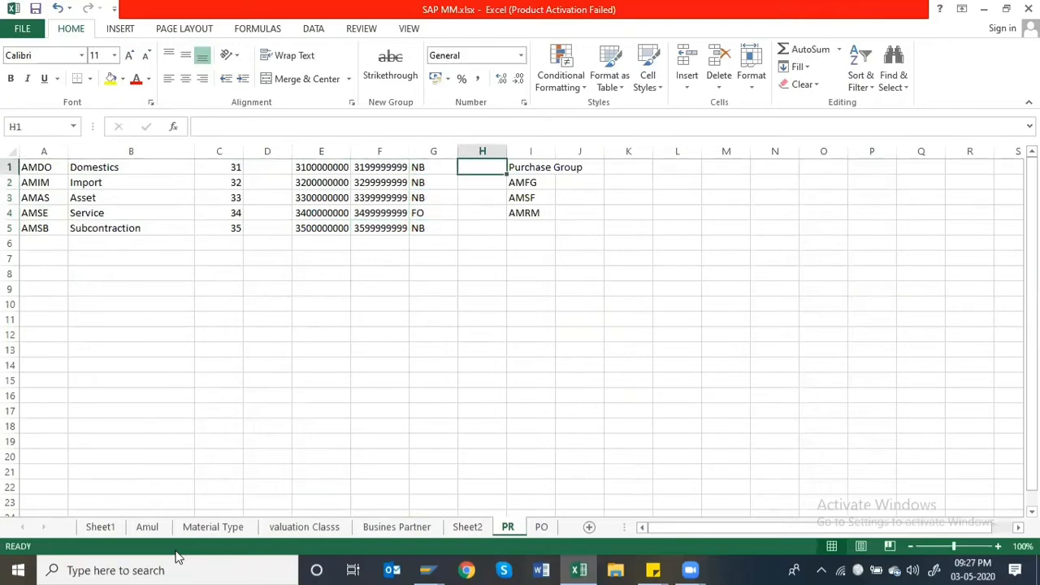
{"action": "key", "text": "Left"}
{"action": "key", "text": "Down"}
{"action": "key", "text": "Down"}
{"action": "key", "text": "Down"}
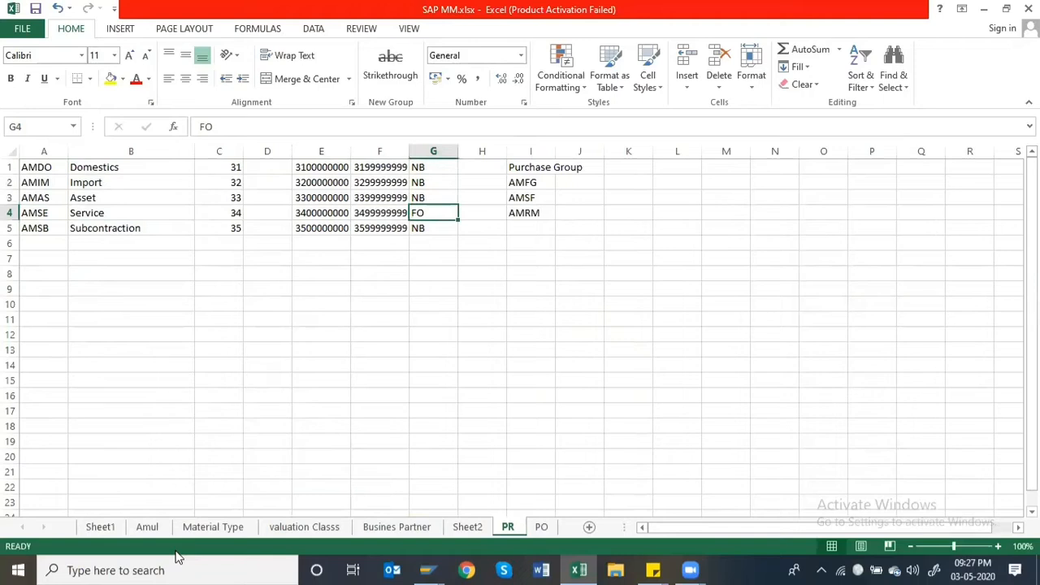
{"action": "key", "text": "Right"}
{"action": "key", "text": "Left"}
{"action": "key", "text": "Up"}
{"action": "key", "text": "Up"}
{"action": "key", "text": "Up"}
{"action": "key", "text": "Down"}
- Switch back to SAP, connect the computer to the iPhone 7 Wi-Fi network, and decline the detailed error description
{"action": "key", "text": "alt+Tab"}
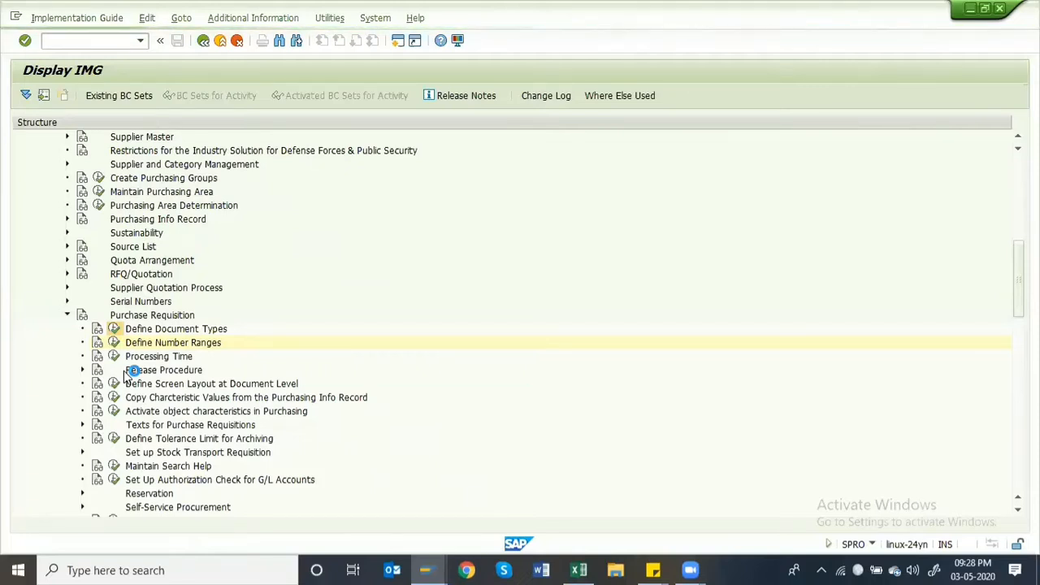
{"action": "left_click", "coordinate": [843, 565]}
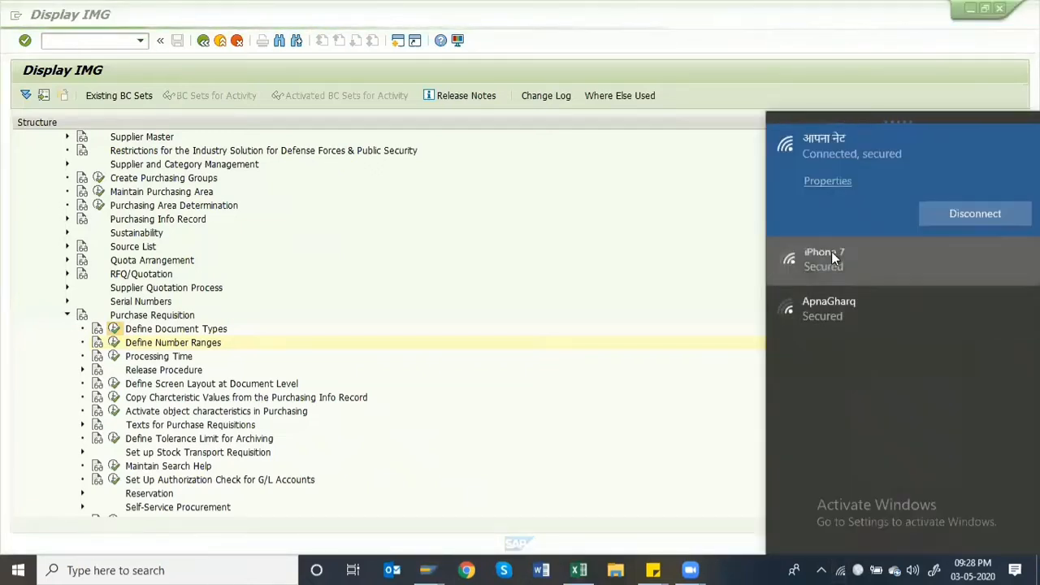
{"action": "left_click", "coordinate": [831, 253]}
{"action": "left_click", "coordinate": [1000, 263]}
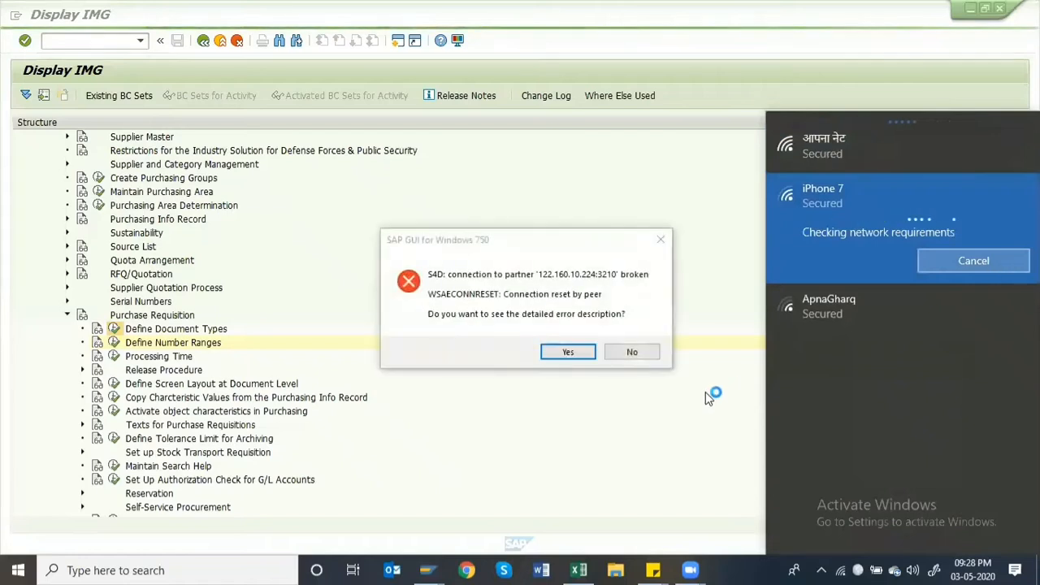
{"action": "left_click", "coordinate": [638, 352]}
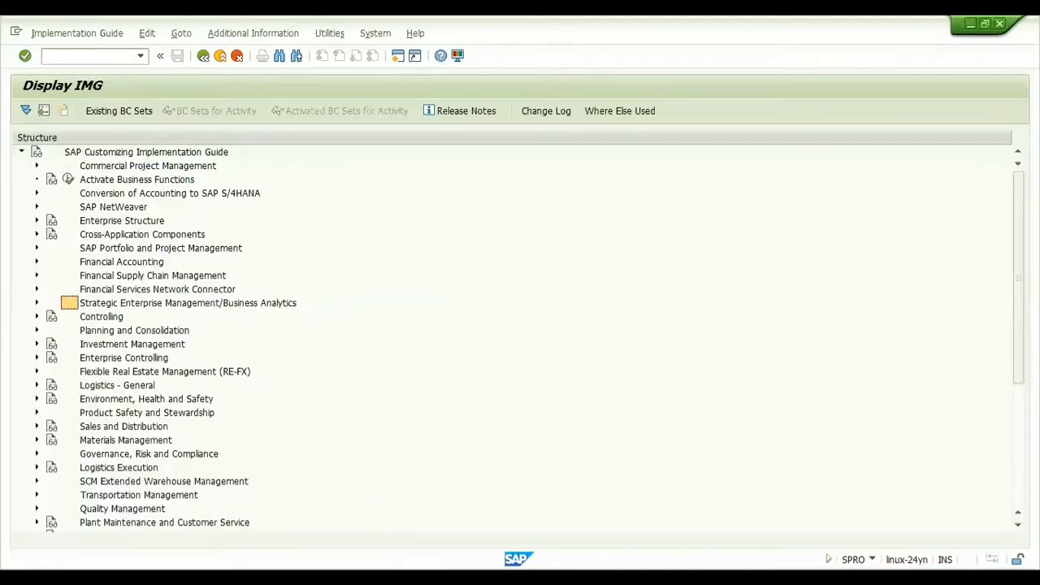
- Expand Materials Management, Purchasing and Purchase Requisition in the IMG structure and open Define Document Types
{"action": "double_click", "coordinate": [69, 439]}
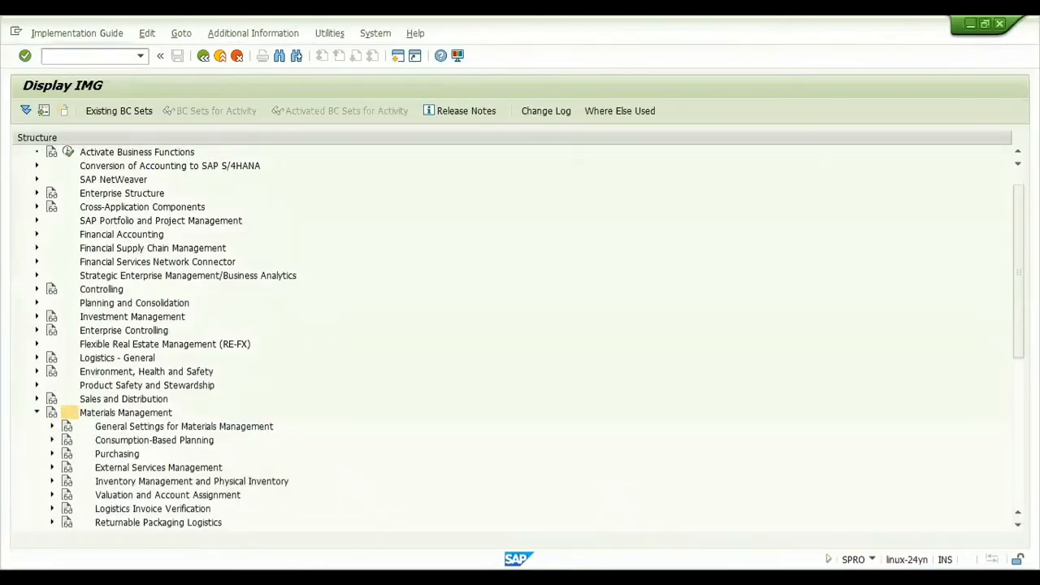
{"action": "double_click", "coordinate": [84, 453]}
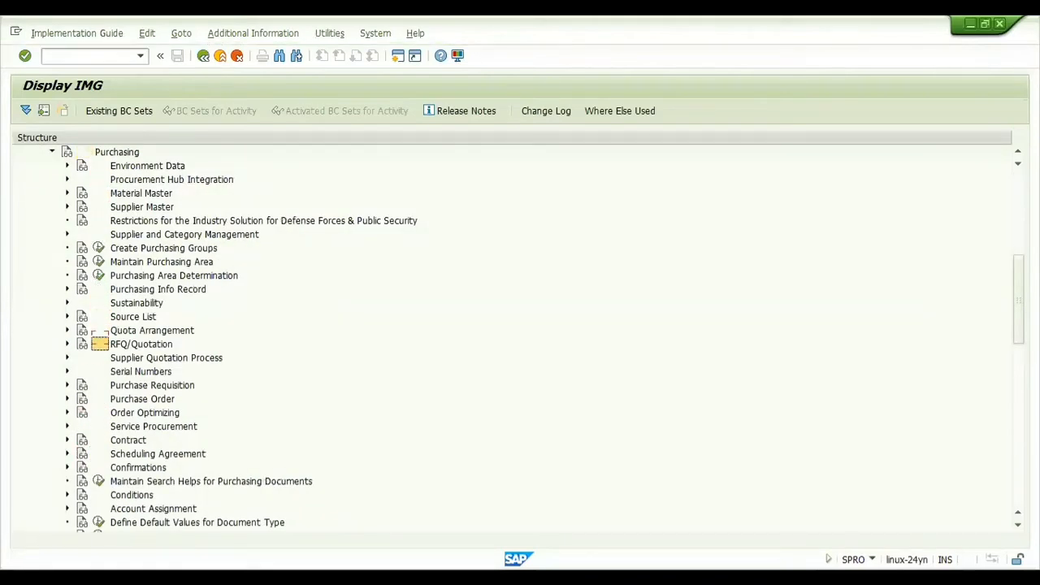
{"action": "double_click", "coordinate": [99, 385]}
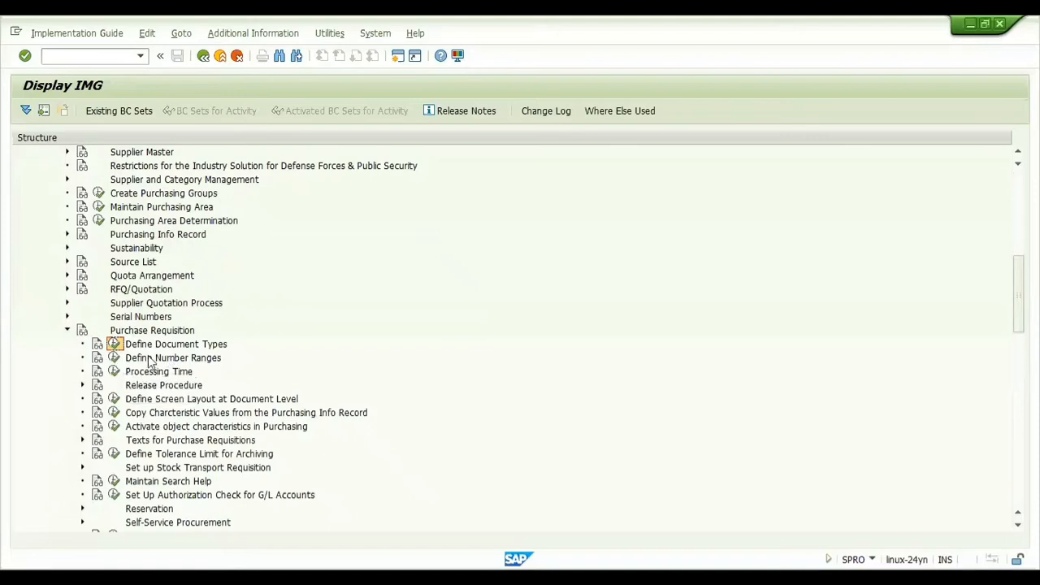
{"action": "left_click", "coordinate": [116, 345]}
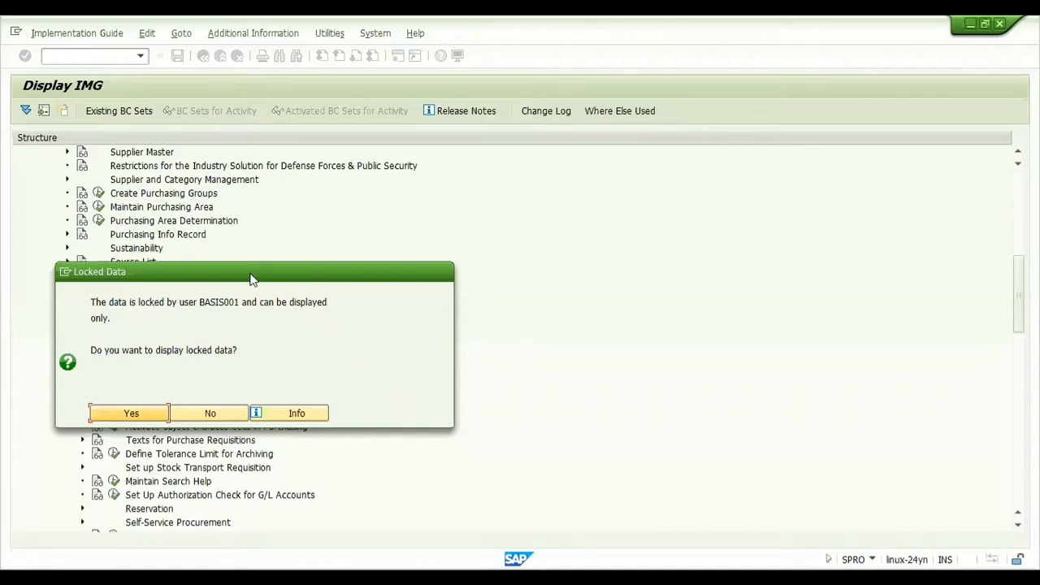
- Display the locked purchase requisition document types in read-only mode, and return to the IMG structure
{"action": "left_click_drag", "start_coordinate": [250, 279], "coordinate": [534, 263]}
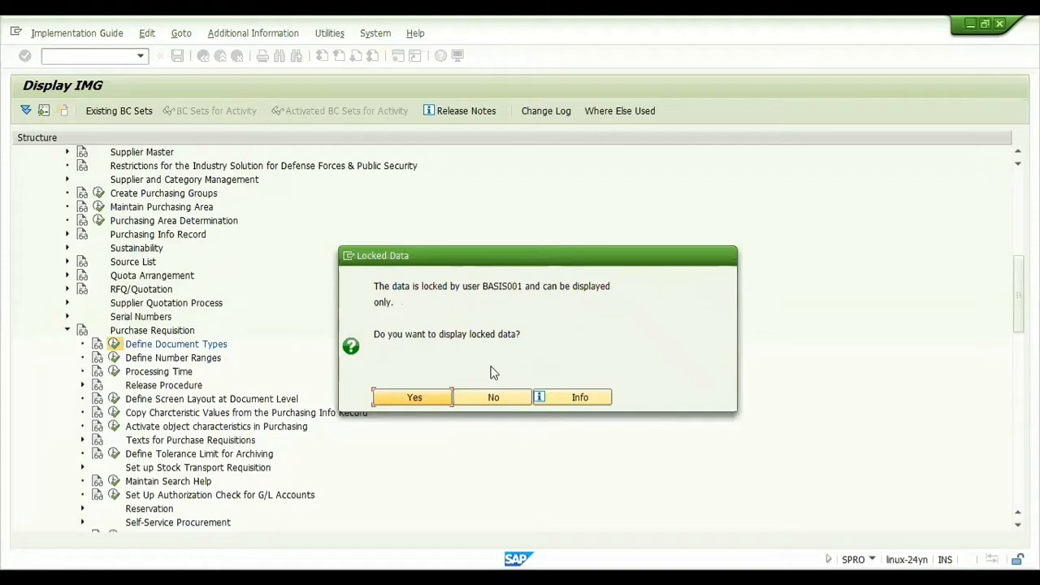
{"action": "left_click", "coordinate": [416, 398]}
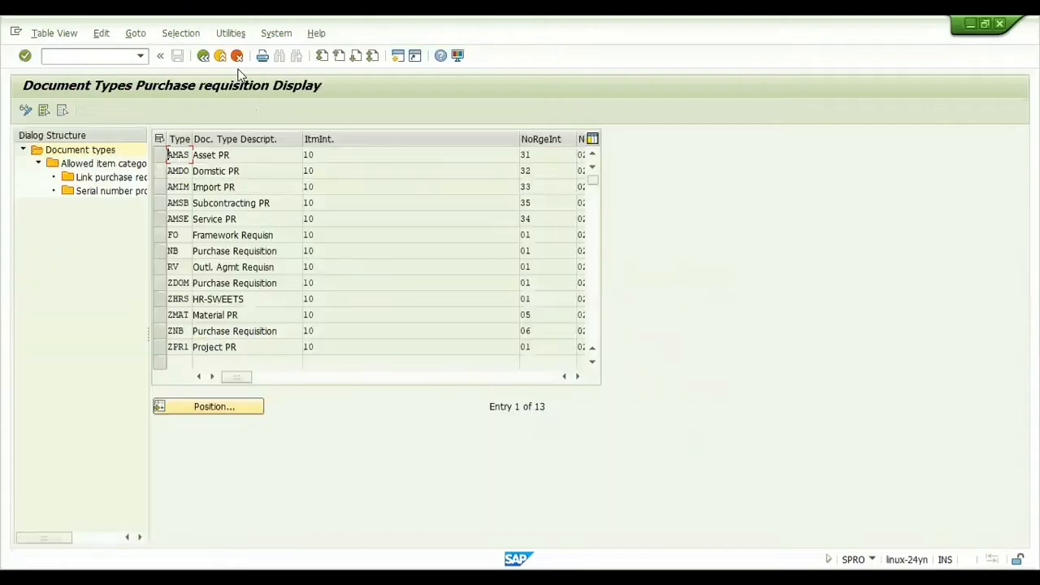
{"action": "left_click", "coordinate": [156, 299]}
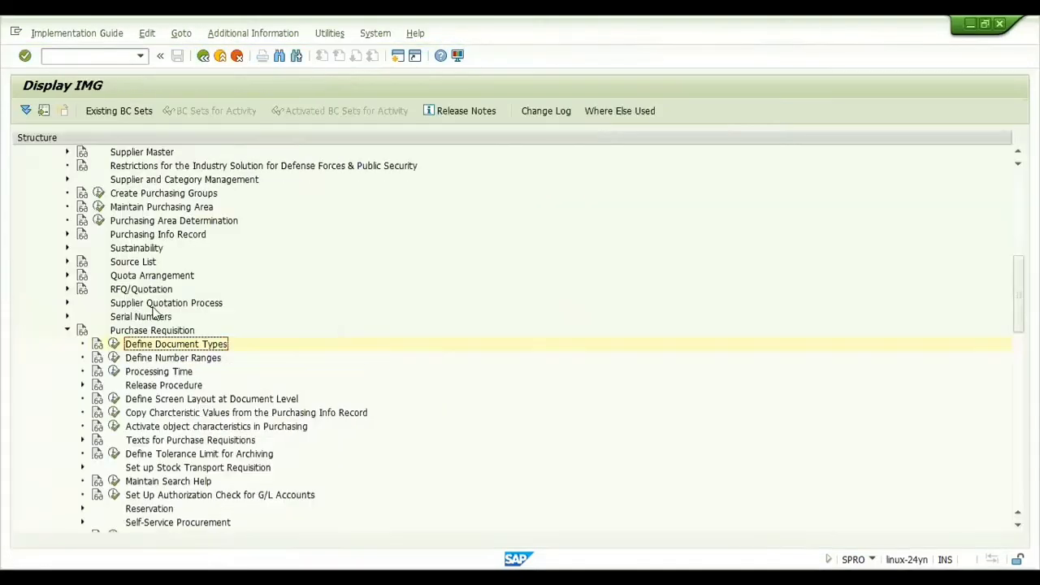
- Open the SM12 lock entry list in a new session, delete all lock entries on the T161 tables, and leave the list
{"action": "left_click", "coordinate": [392, 60]}
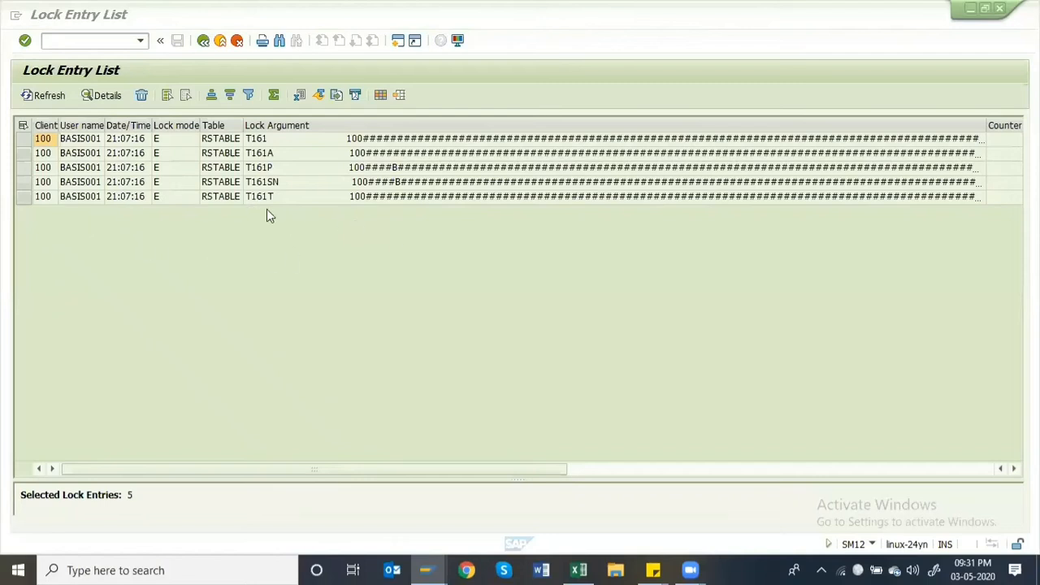
{"action": "left_click", "coordinate": [23, 127]}
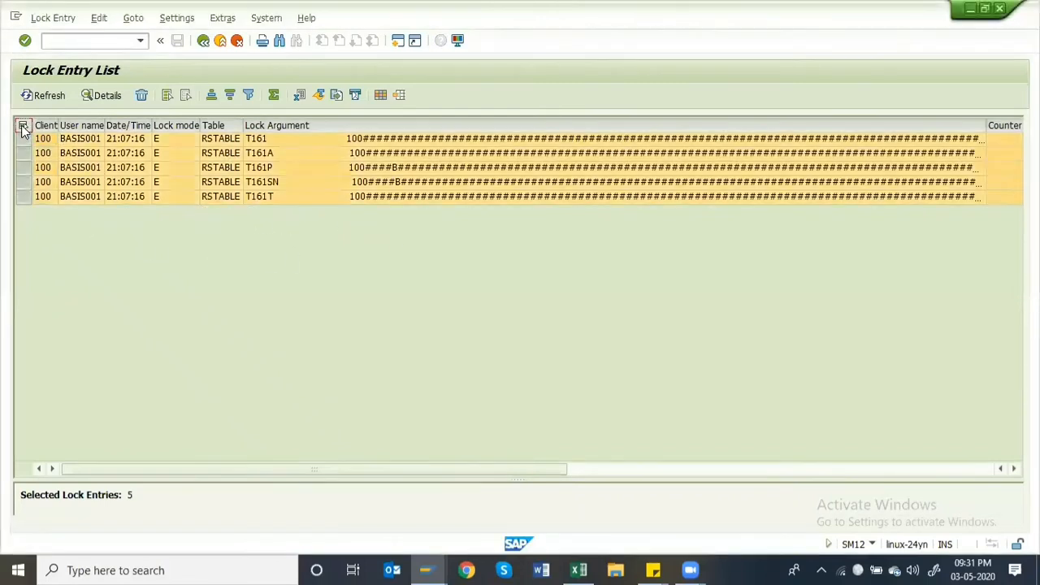
{"action": "left_click", "coordinate": [142, 97]}
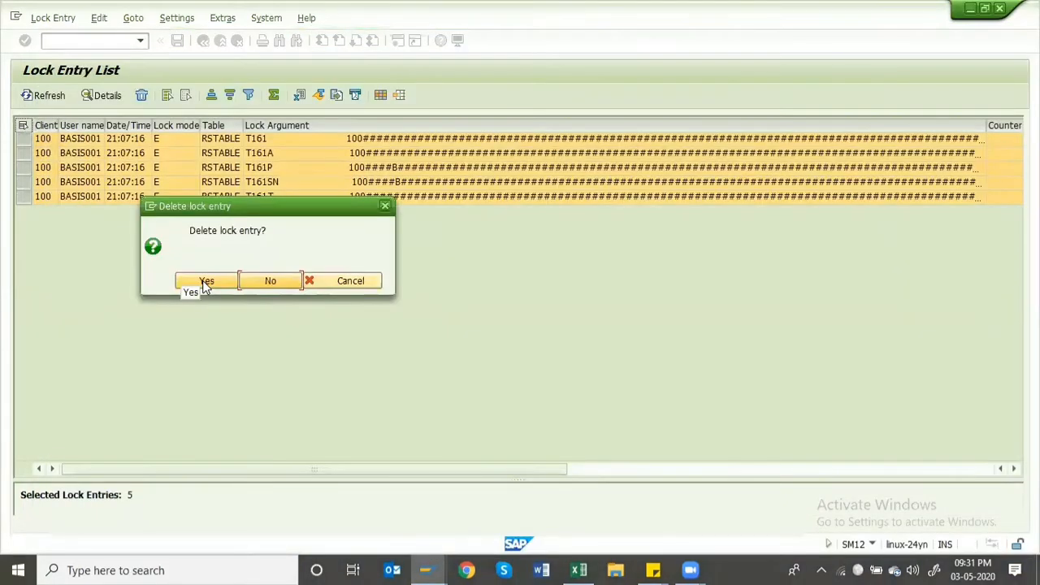
{"action": "left_click", "coordinate": [203, 280]}
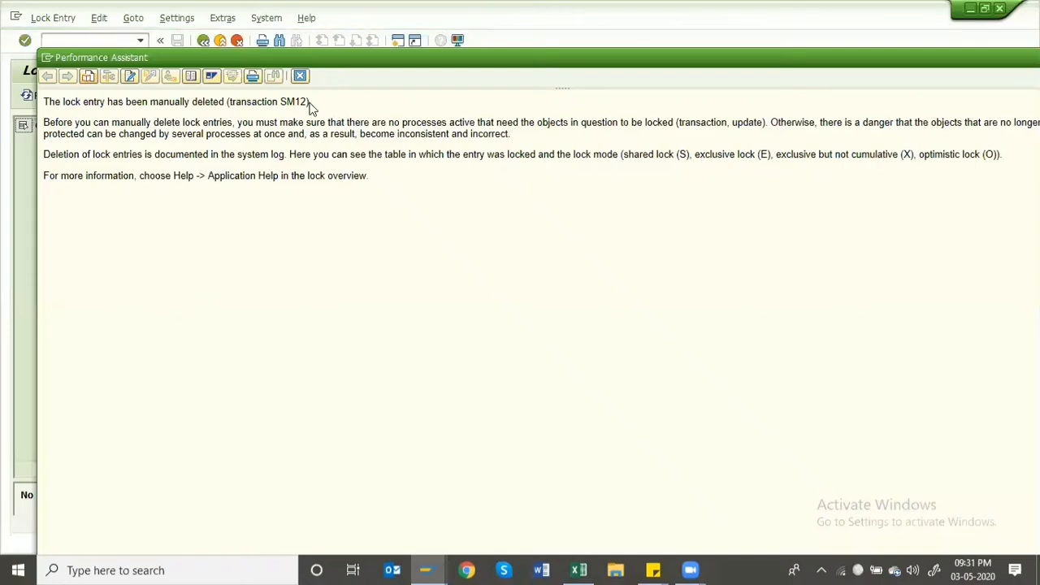
{"action": "left_click", "coordinate": [300, 76]}
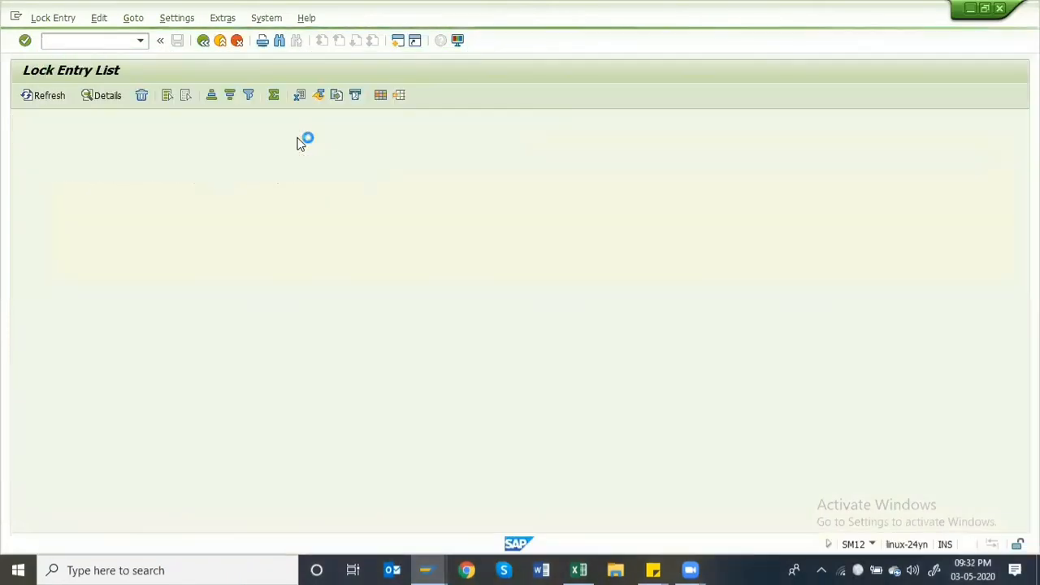
{"action": "key", "text": "F3"}
{"action": "key", "text": "F3"}
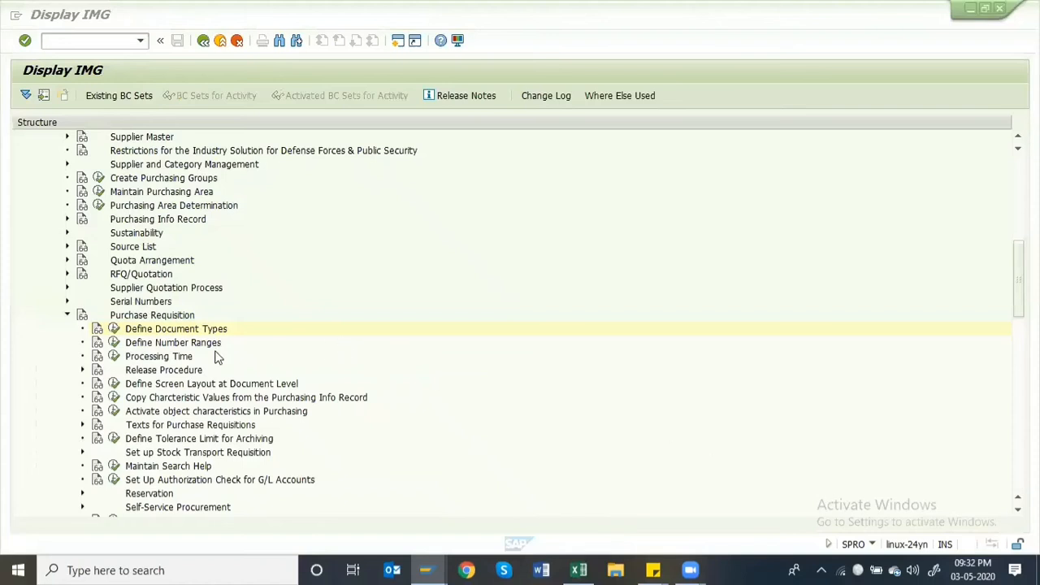
- Open Define Document Types for purchase requisitions in change mode and select the NB document type
{"action": "left_click", "coordinate": [114, 328]}
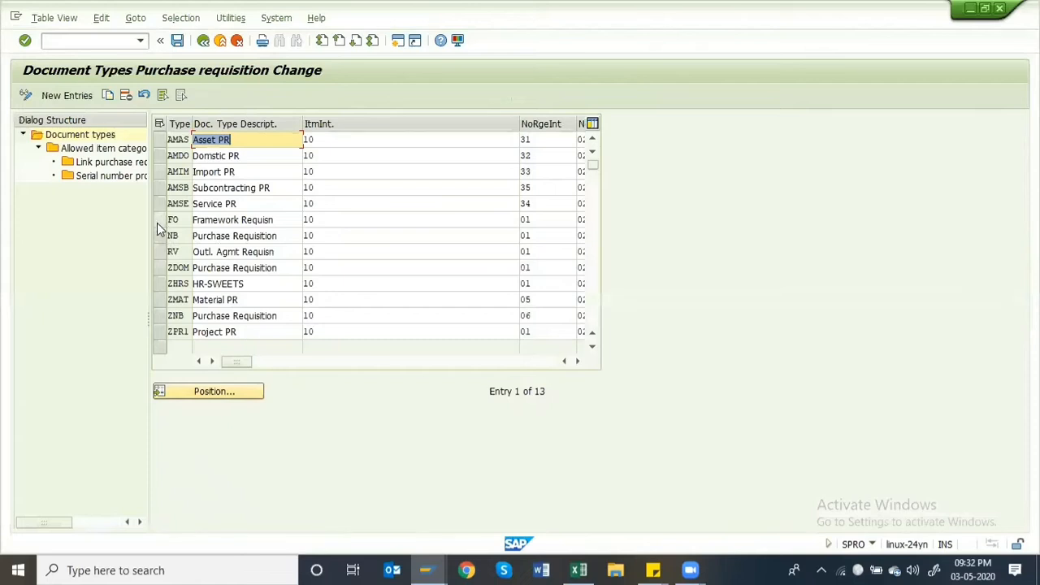
{"action": "left_click", "coordinate": [156, 231]}
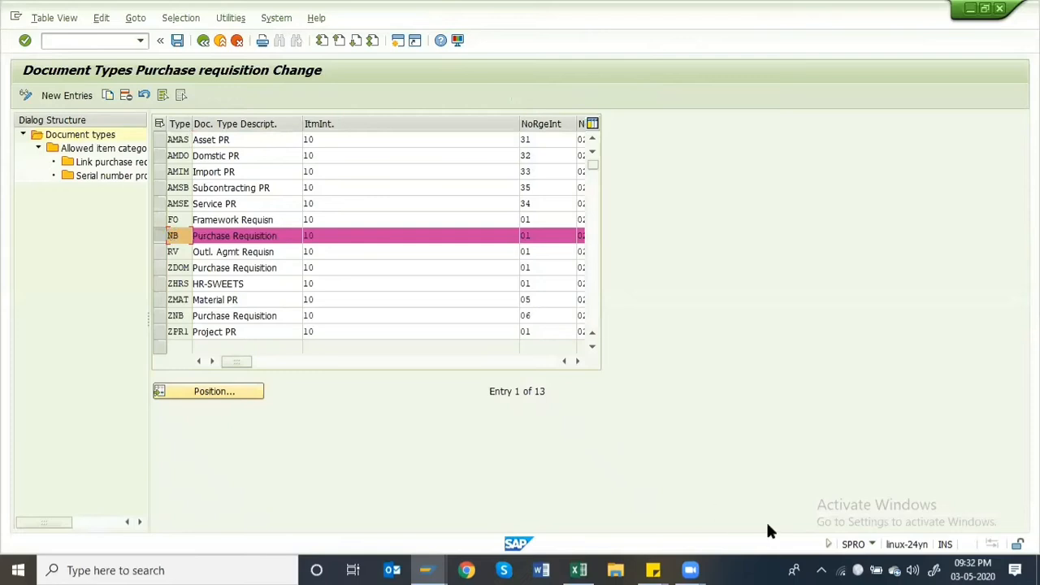
{"action": "left_click", "coordinate": [843, 567]}
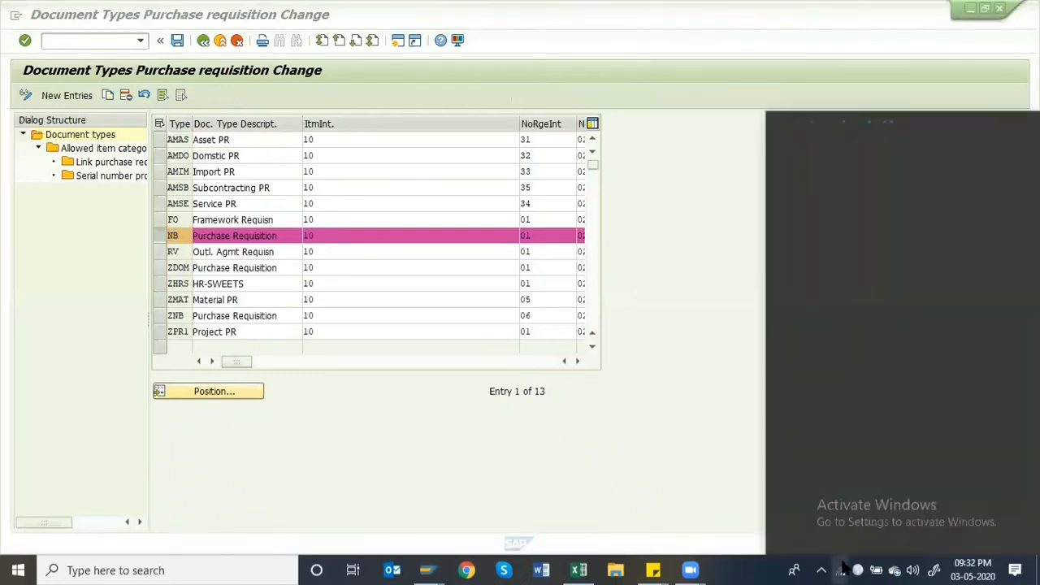
{"action": "left_click", "coordinate": [680, 452]}
{"action": "left_click", "coordinate": [841, 569]}
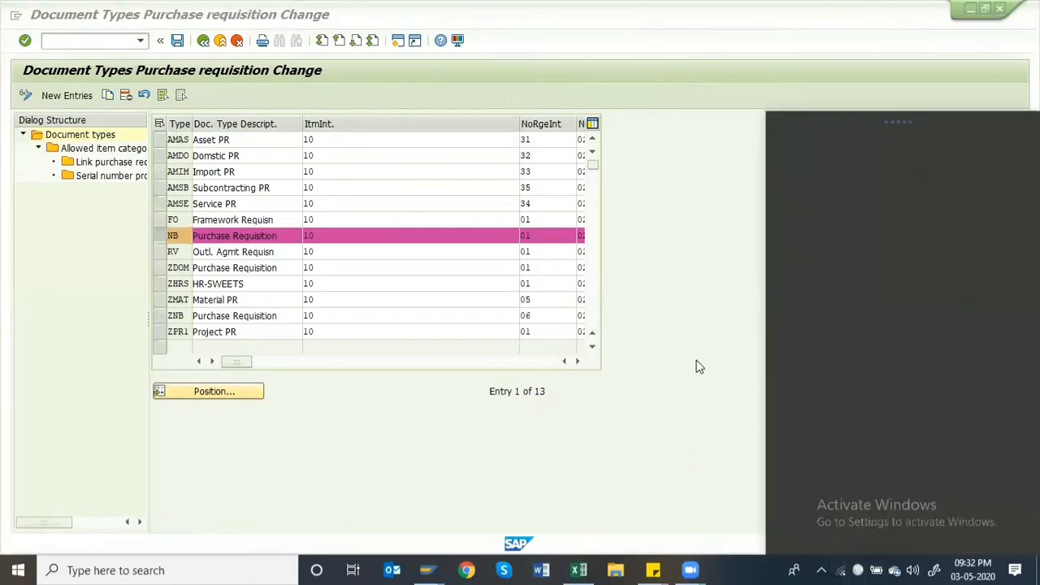
{"action": "left_click", "coordinate": [696, 366]}
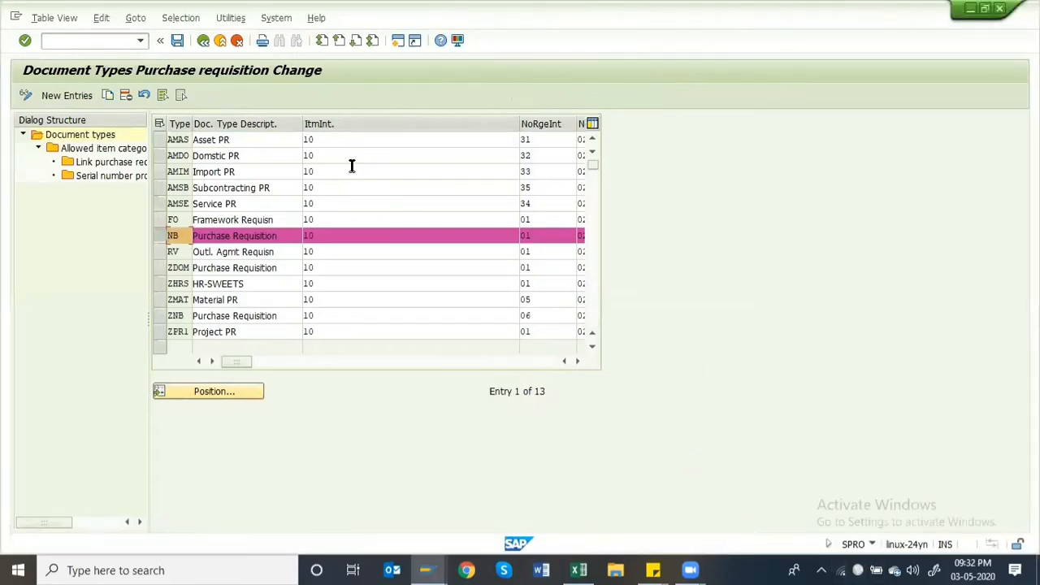
{"action": "left_click", "coordinate": [157, 235]}
{"action": "left_click", "coordinate": [157, 235]}
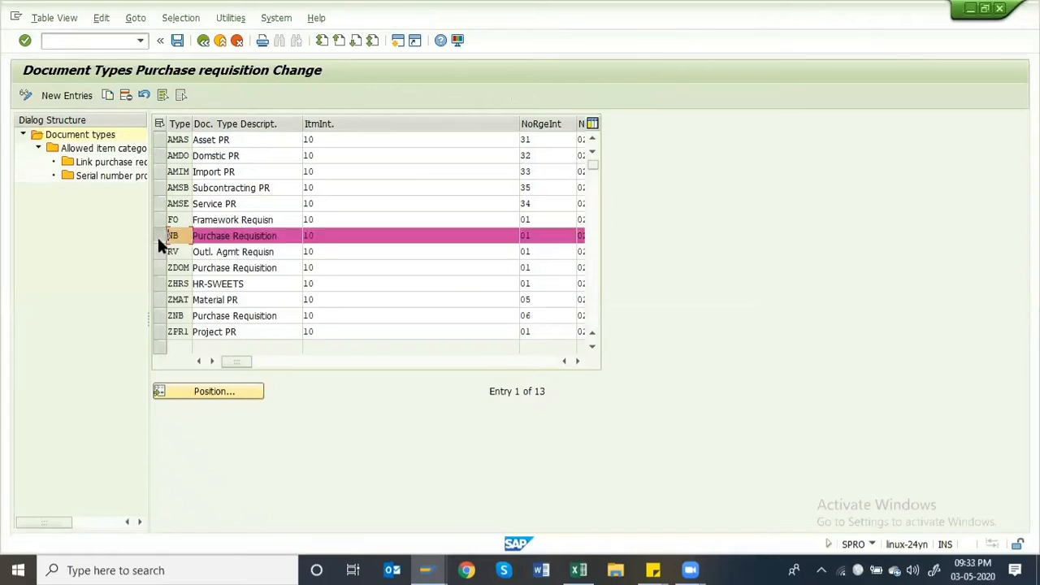
{"action": "left_click", "coordinate": [108, 96]}
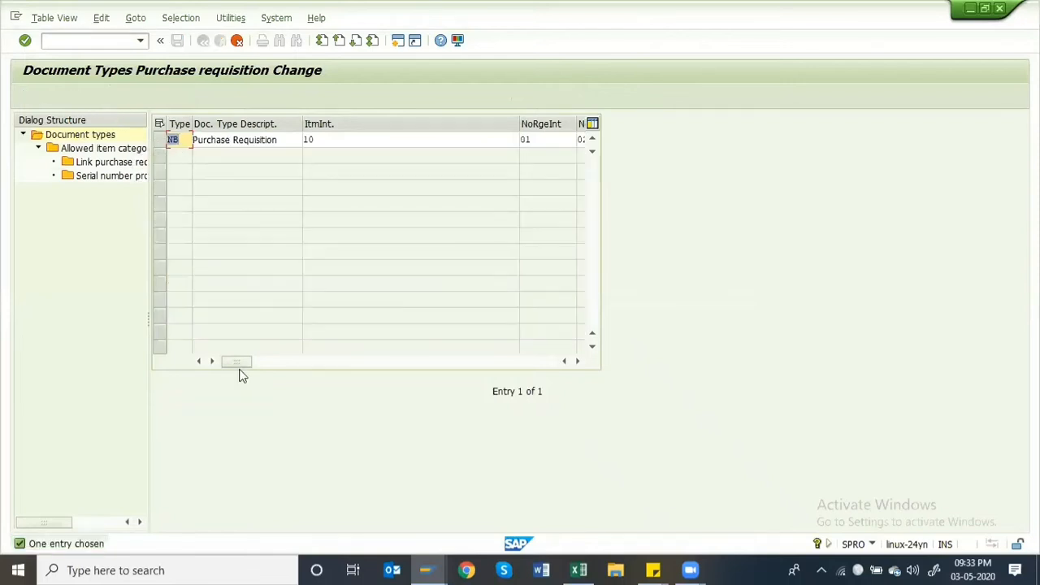
{"action": "key", "text": "BackSpace"}
{"action": "type", "text": "AM"}
{"action": "key", "text": "Tab"}
{"action": "key", "text": "Tab"}
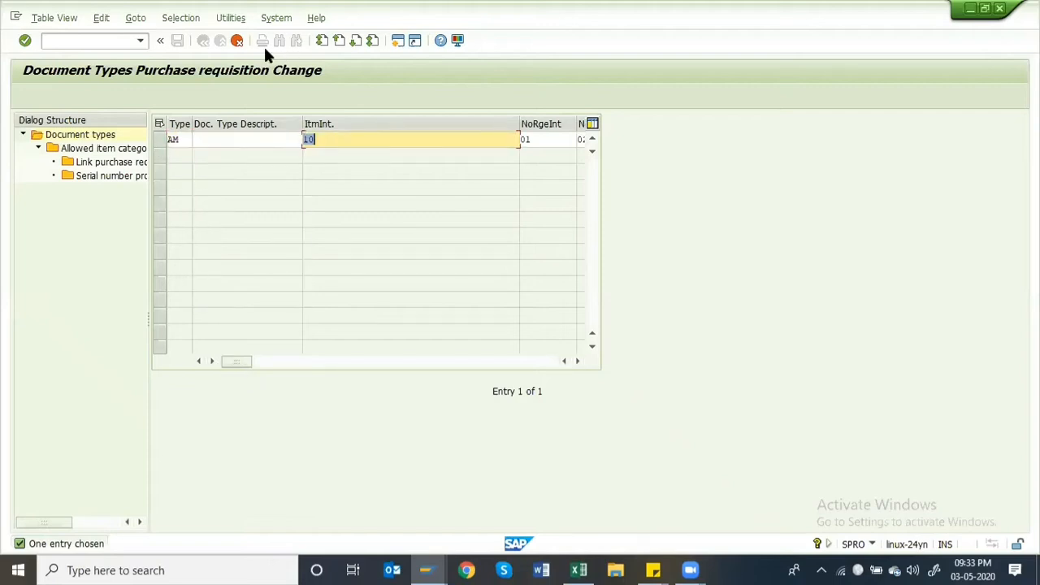
{"action": "left_click", "coordinate": [237, 41]}
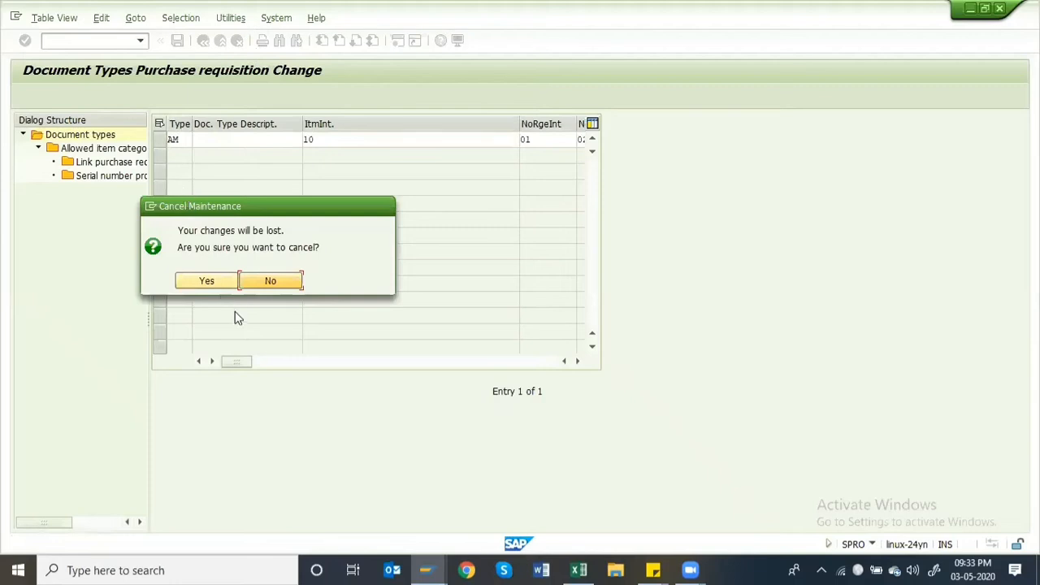
{"action": "left_click", "coordinate": [209, 282]}
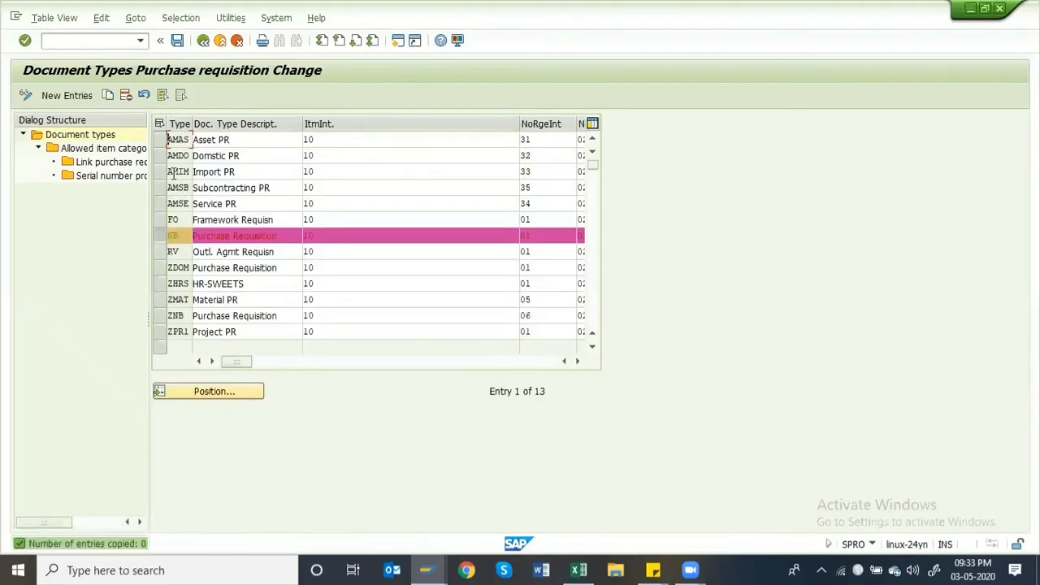
- Review the Asset, Domstic, Import and Subcontracting PR document types, narrowing the ItmInt. column to show their number ranges and field selection keys
{"action": "left_click", "coordinate": [259, 140]}
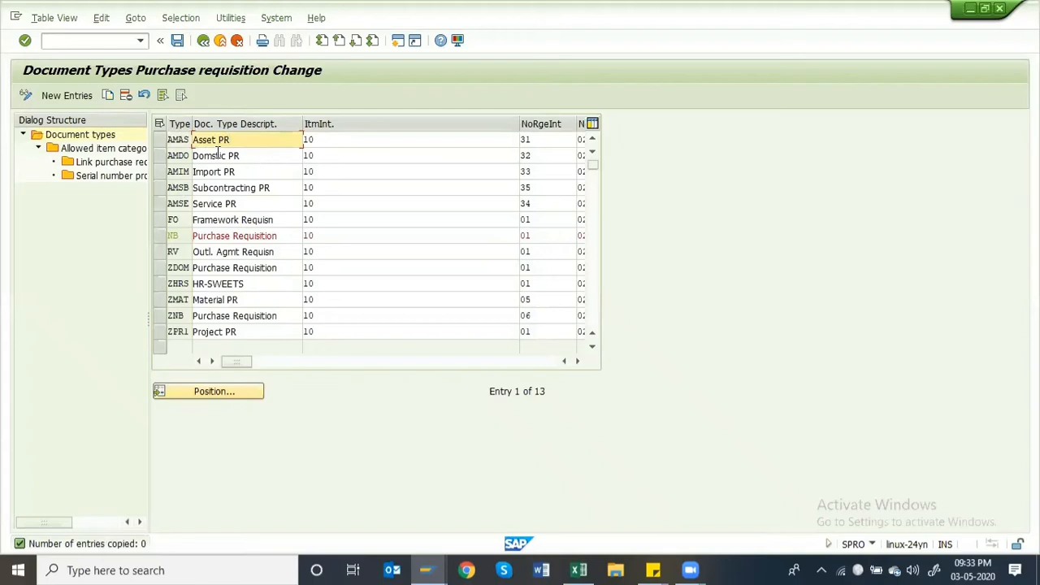
{"action": "left_click", "coordinate": [246, 155]}
{"action": "left_click", "coordinate": [260, 188]}
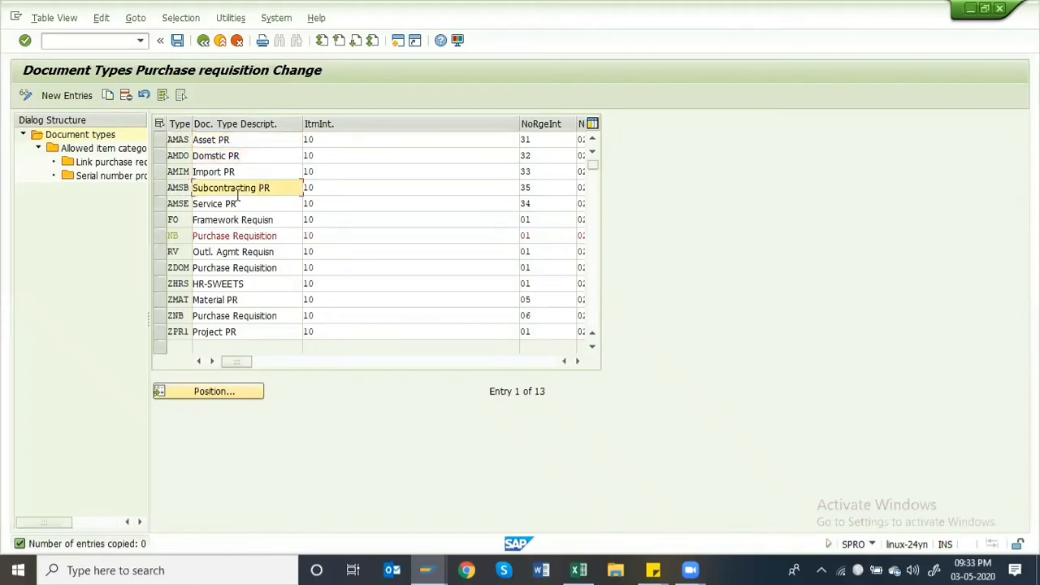
{"action": "left_click", "coordinate": [221, 173]}
{"action": "left_click", "coordinate": [159, 140]}
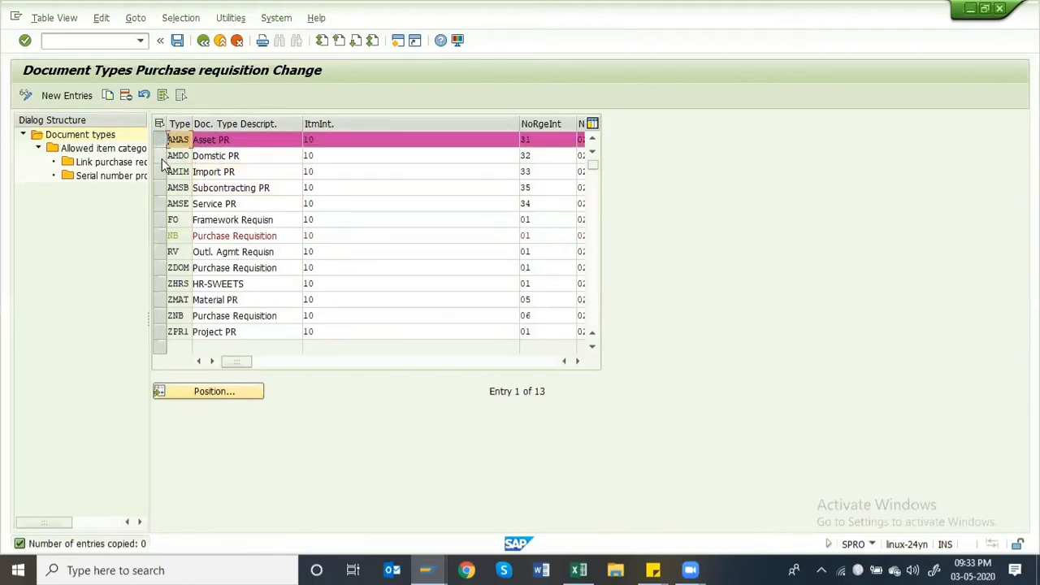
{"action": "left_click", "coordinate": [162, 157]}
{"action": "left_click", "coordinate": [162, 172]}
{"action": "left_click", "coordinate": [162, 186]}
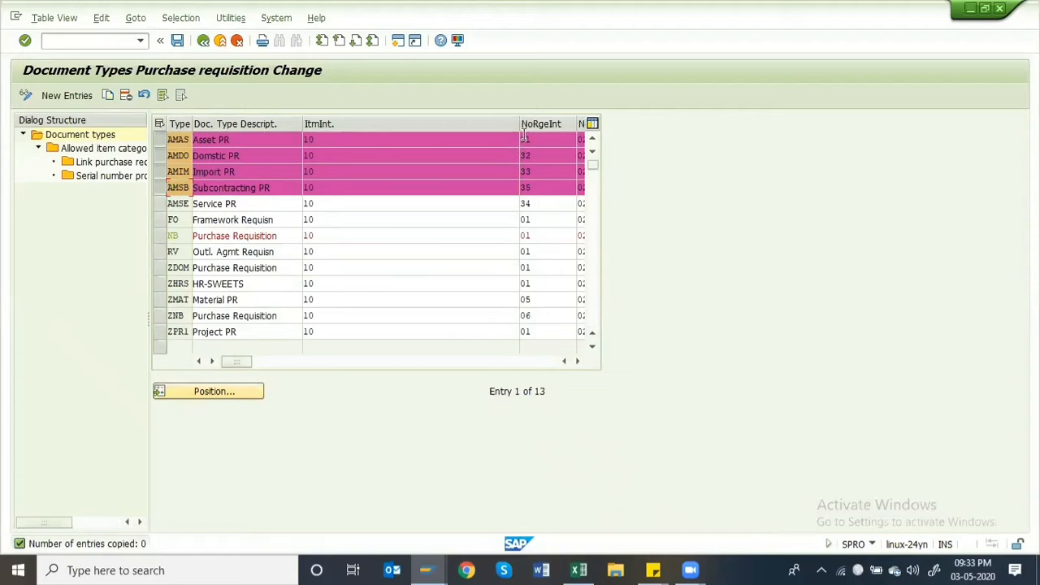
{"action": "left_click_drag", "start_coordinate": [520, 124], "coordinate": [397, 124]}
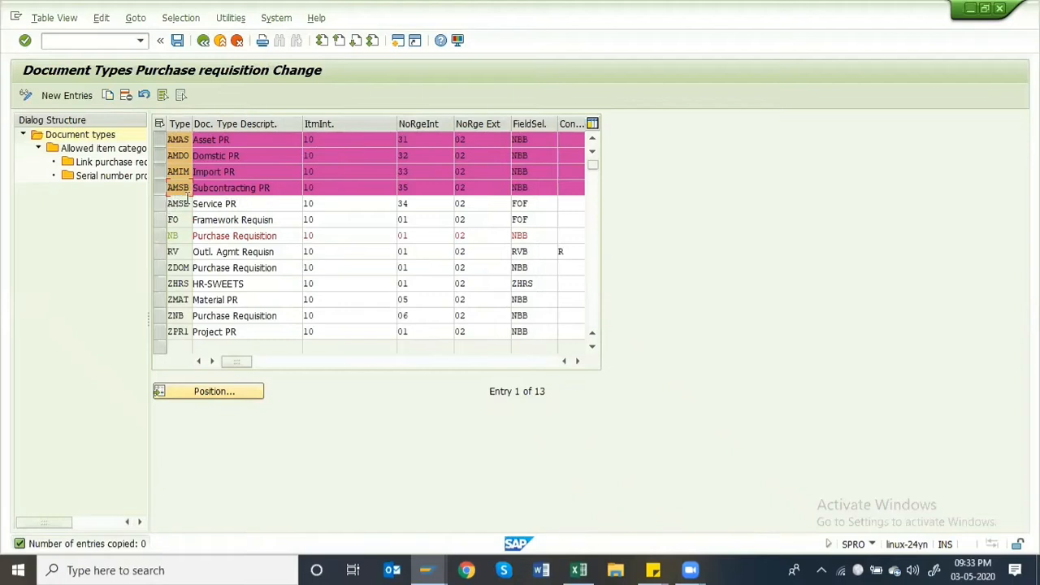
- Select only document type AMDO Domstic PR, look through its linked purchasing document types, and return to the document types overview
{"action": "left_click", "coordinate": [157, 143]}
{"action": "left_click", "coordinate": [154, 153]}
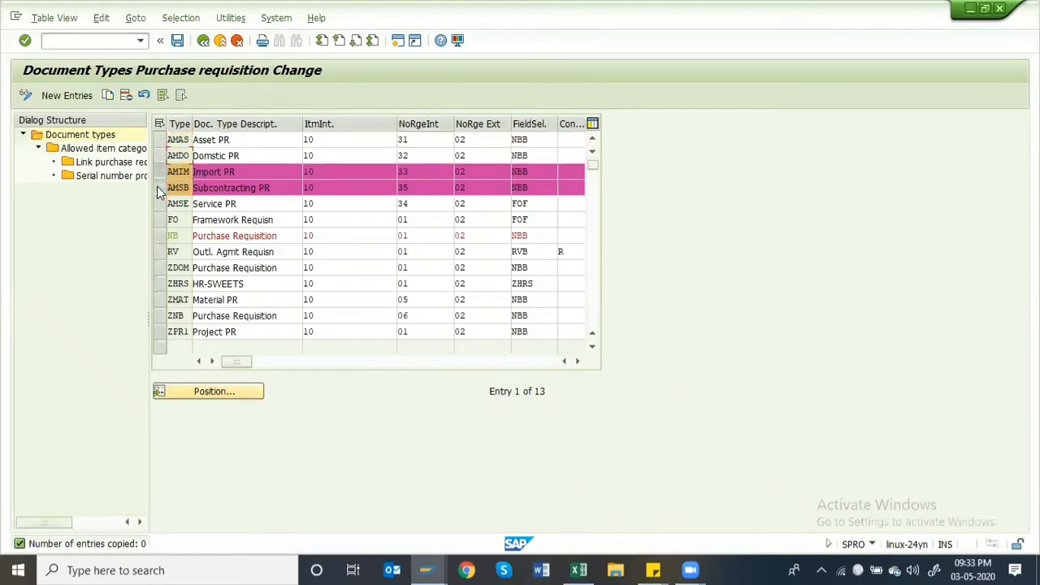
{"action": "left_click", "coordinate": [156, 182]}
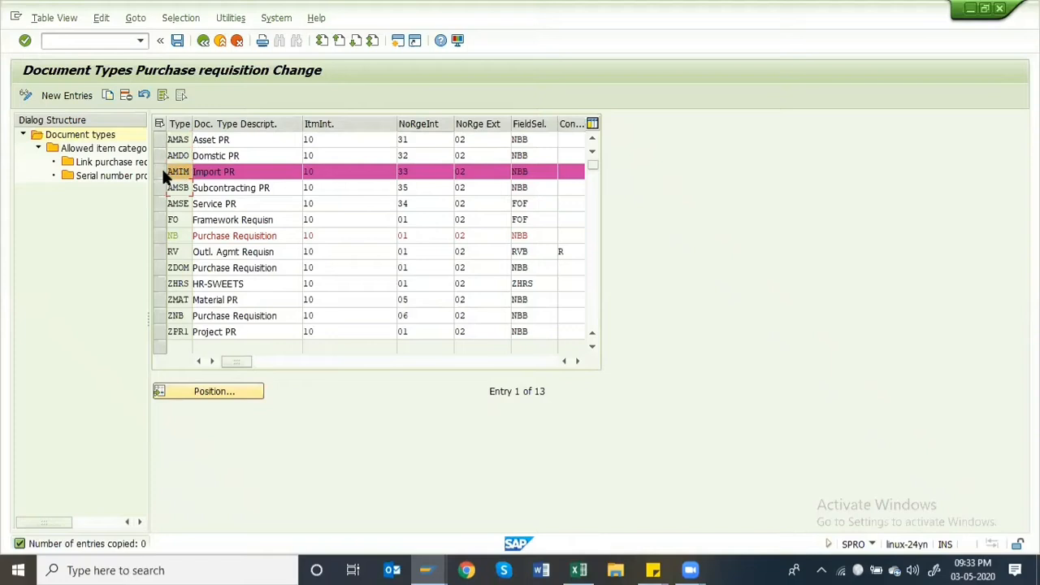
{"action": "left_click", "coordinate": [162, 167]}
{"action": "left_click", "coordinate": [160, 155]}
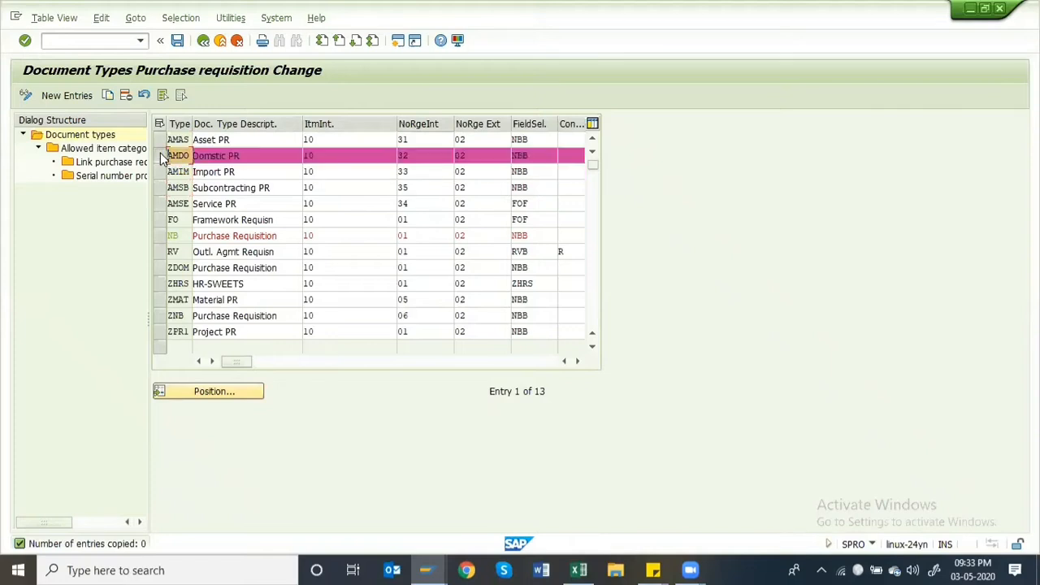
{"action": "double_click", "coordinate": [121, 168]}
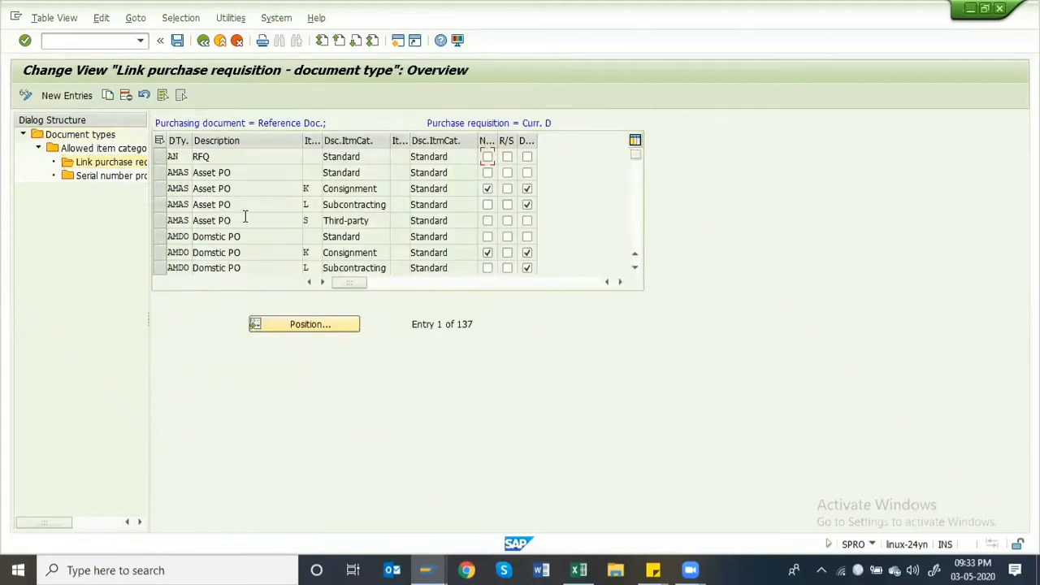
{"action": "scroll", "coordinate": [242, 212], "scroll_direction": "down", "scroll_amount": 5}
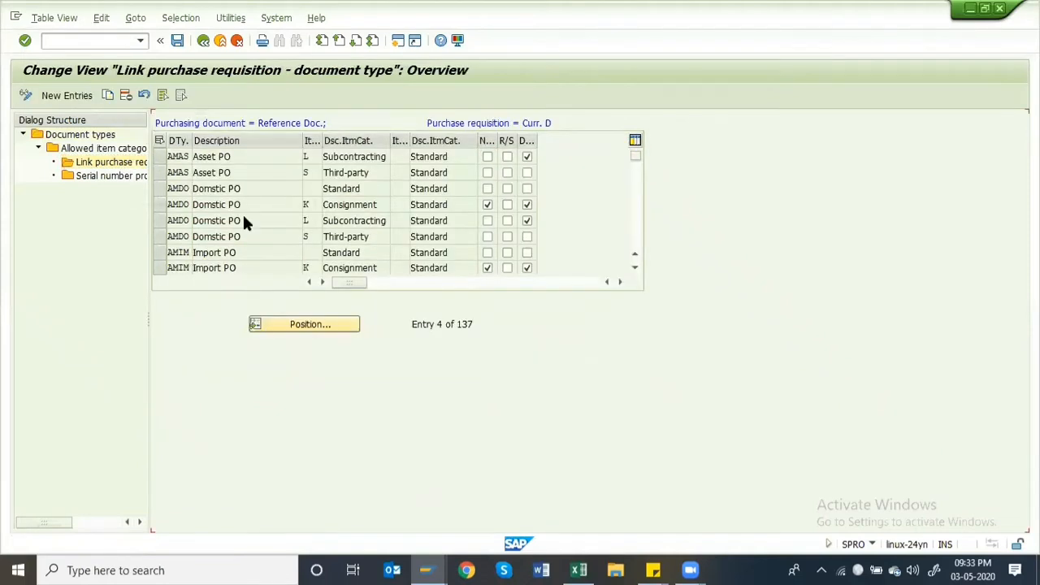
{"action": "left_click", "coordinate": [200, 41]}
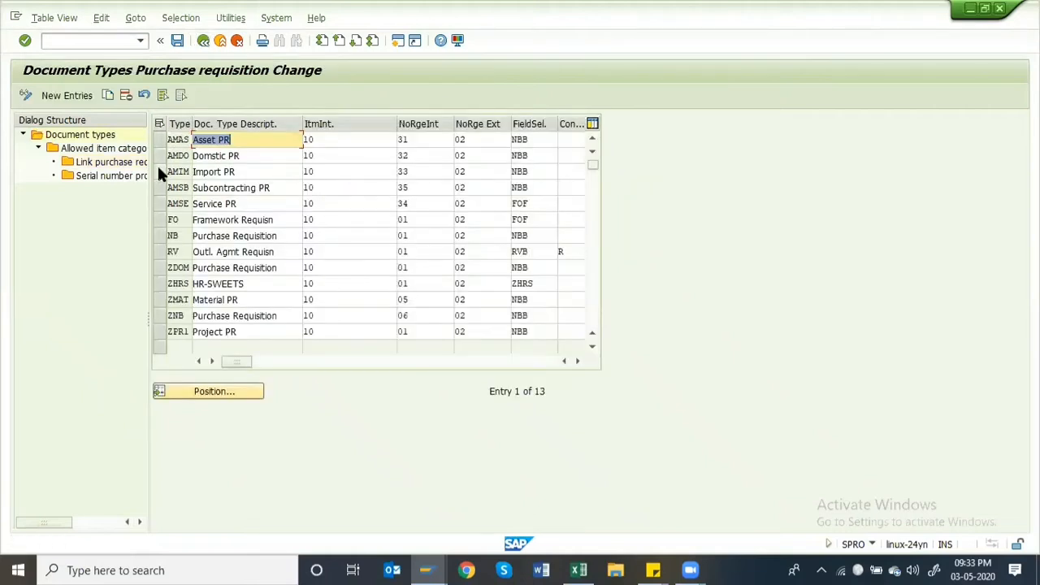
- Open the allowed item categories of document type AMDO Domstic PR and select all of them
{"action": "left_click", "coordinate": [158, 154]}
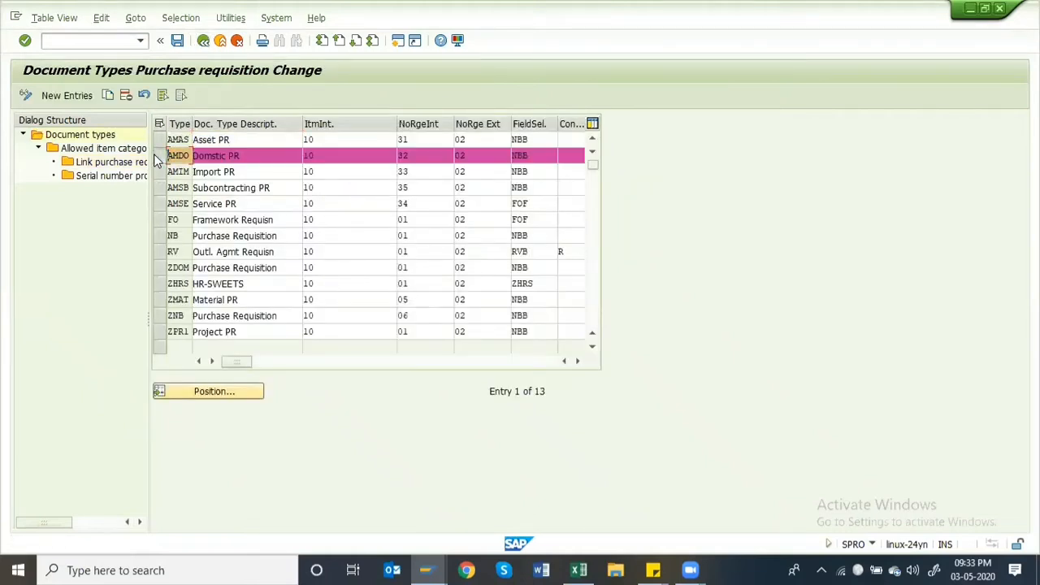
{"action": "double_click", "coordinate": [110, 155]}
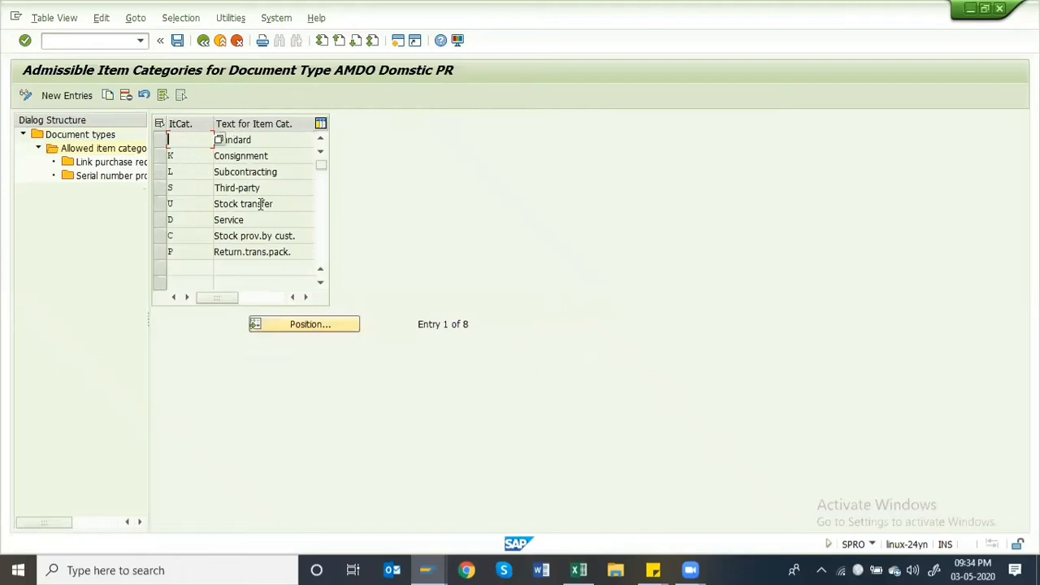
{"action": "left_click", "coordinate": [156, 123]}
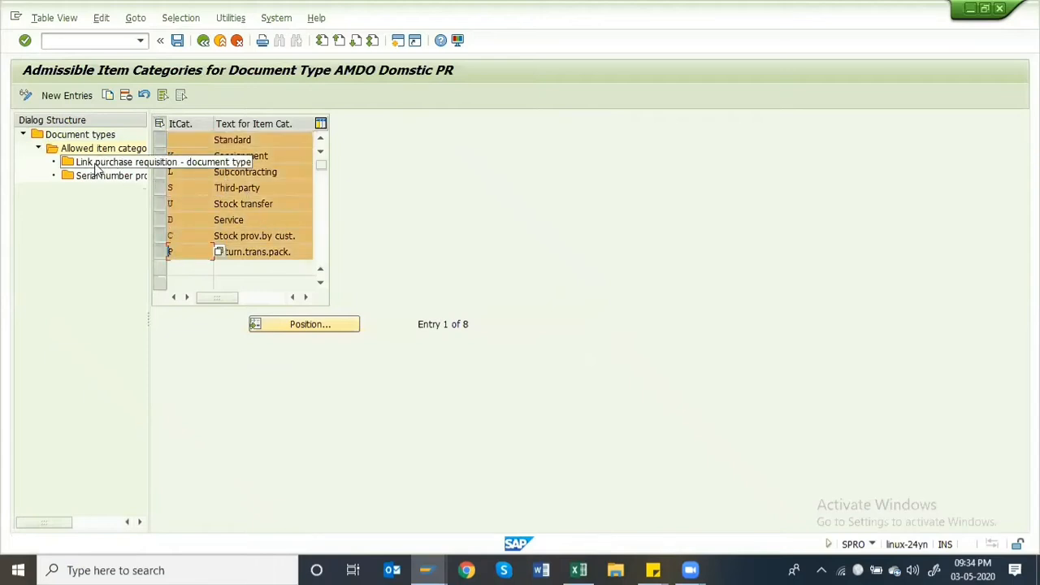
- Open the purchase requisition to document type links and examine the item categories linked for Asset PO and Domstic PO
{"action": "double_click", "coordinate": [128, 169]}
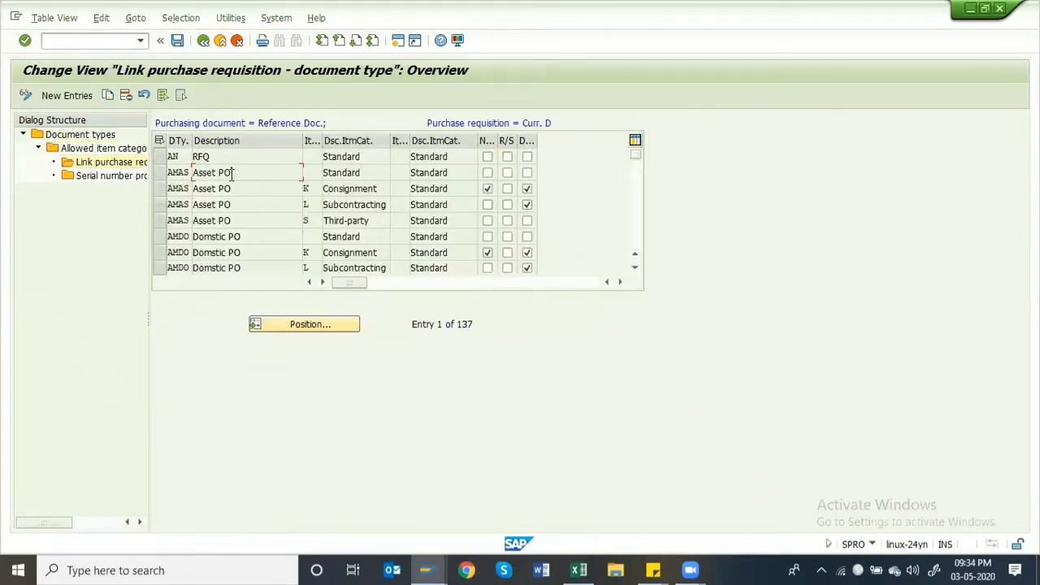
{"action": "left_click", "coordinate": [311, 175]}
{"action": "left_click", "coordinate": [311, 188]}
{"action": "left_click", "coordinate": [314, 204]}
{"action": "left_click", "coordinate": [313, 221]}
{"action": "scroll", "coordinate": [322, 247], "scroll_direction": "down", "scroll_amount": 1}
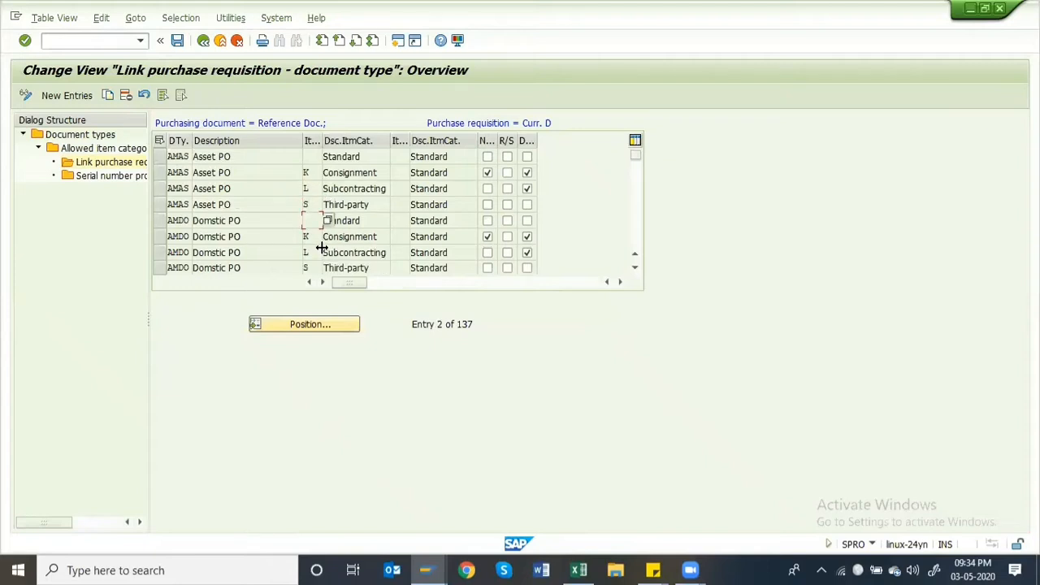
- Look through the remaining linked purchasing document types of AMDO Domstic PR and return to the document types overview
{"action": "scroll", "coordinate": [322, 247], "scroll_direction": "down", "scroll_amount": 1}
{"action": "scroll", "coordinate": [323, 251], "scroll_direction": "down", "scroll_amount": 1}
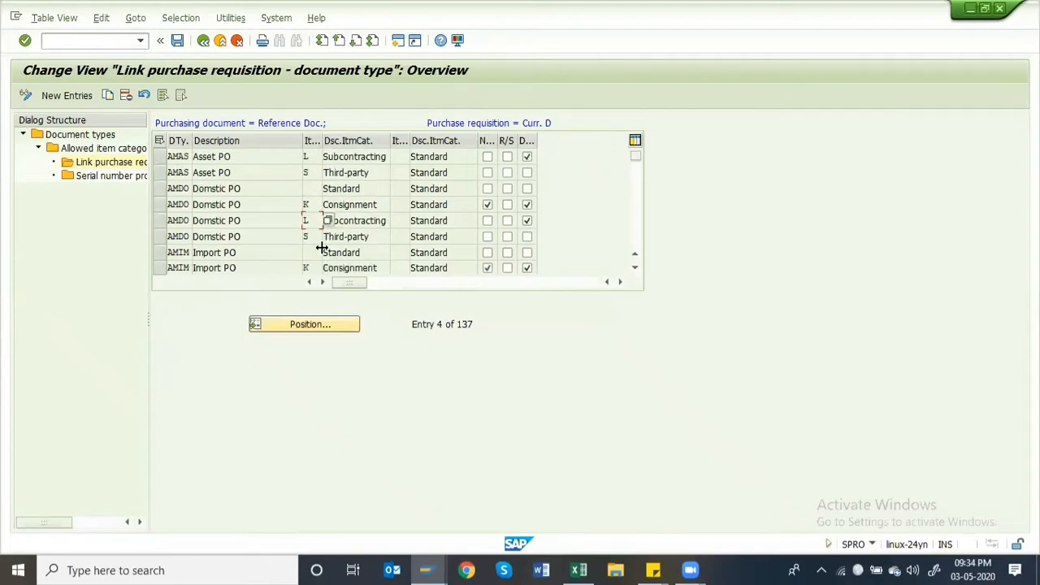
{"action": "scroll", "coordinate": [323, 250], "scroll_direction": "down", "scroll_amount": 3}
{"action": "scroll", "coordinate": [321, 246], "scroll_direction": "down", "scroll_amount": 14}
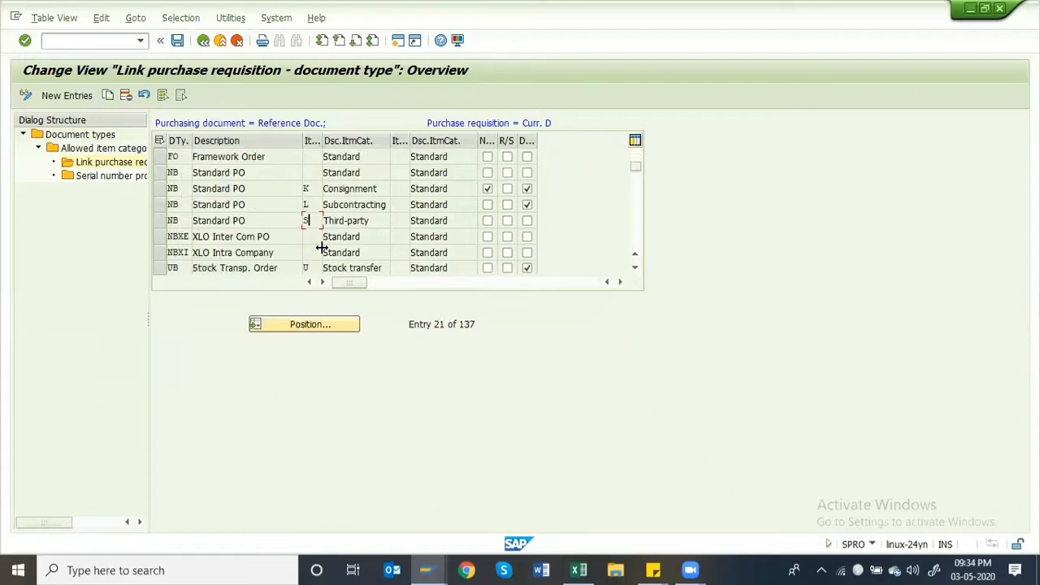
{"action": "scroll", "coordinate": [322, 247], "scroll_direction": "down", "scroll_amount": 1}
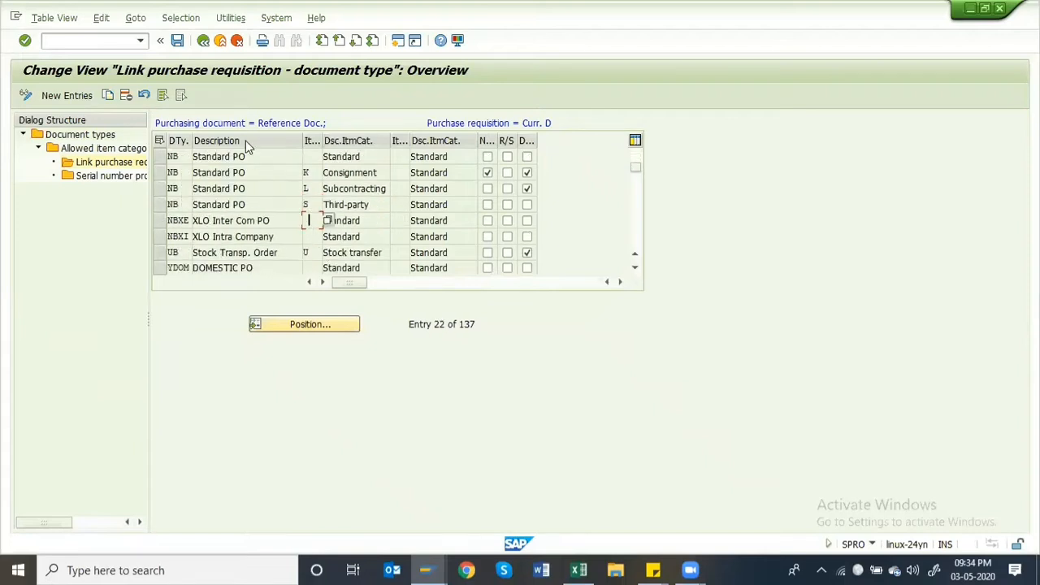
{"action": "left_click", "coordinate": [203, 40]}
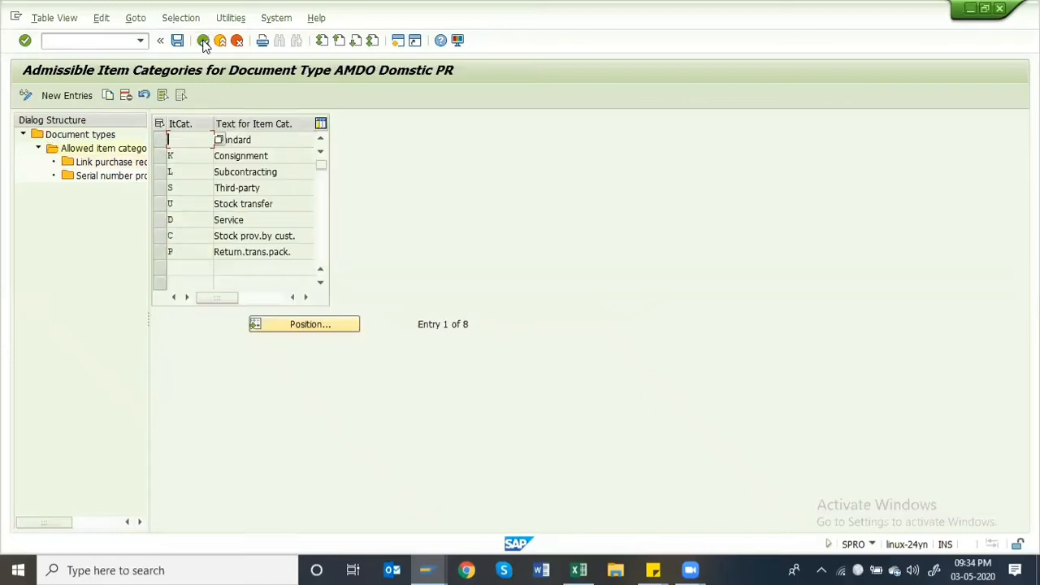
{"action": "left_click", "coordinate": [203, 41]}
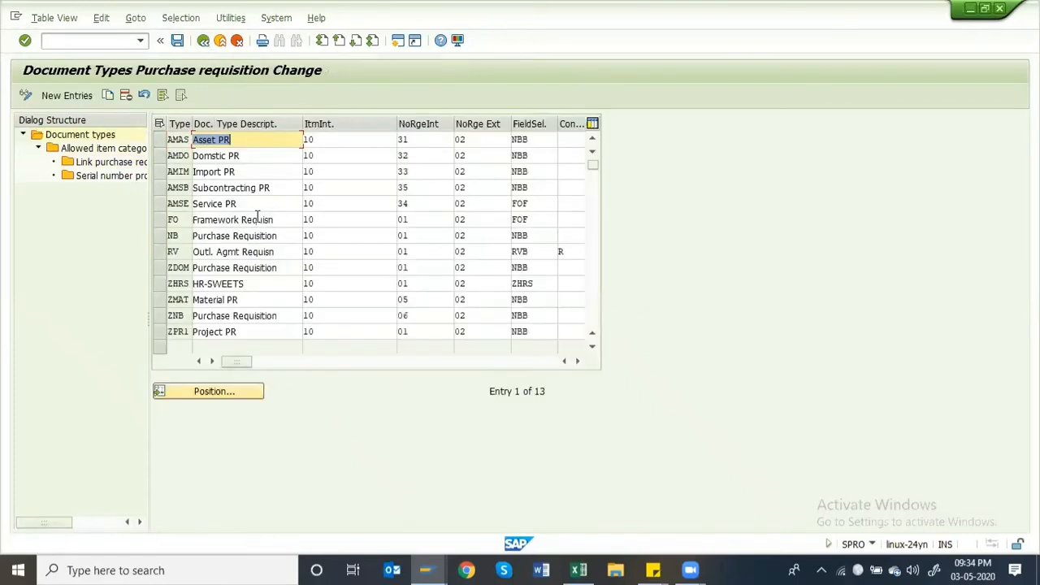
- Open the document type links of AMAS Asset PR and widen the NAA column to show its full heading
{"action": "left_click", "coordinate": [159, 140]}
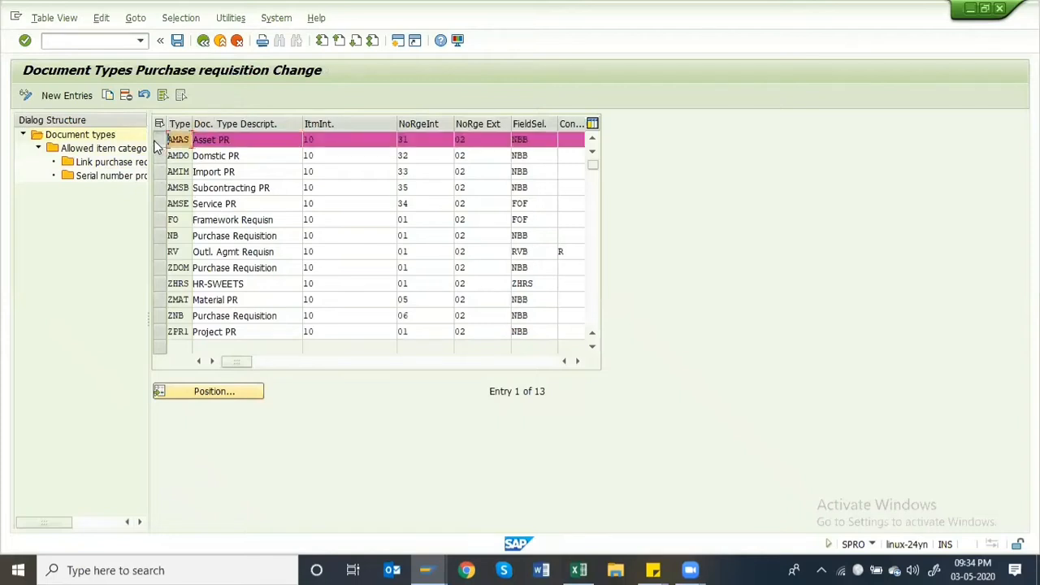
{"action": "double_click", "coordinate": [117, 162]}
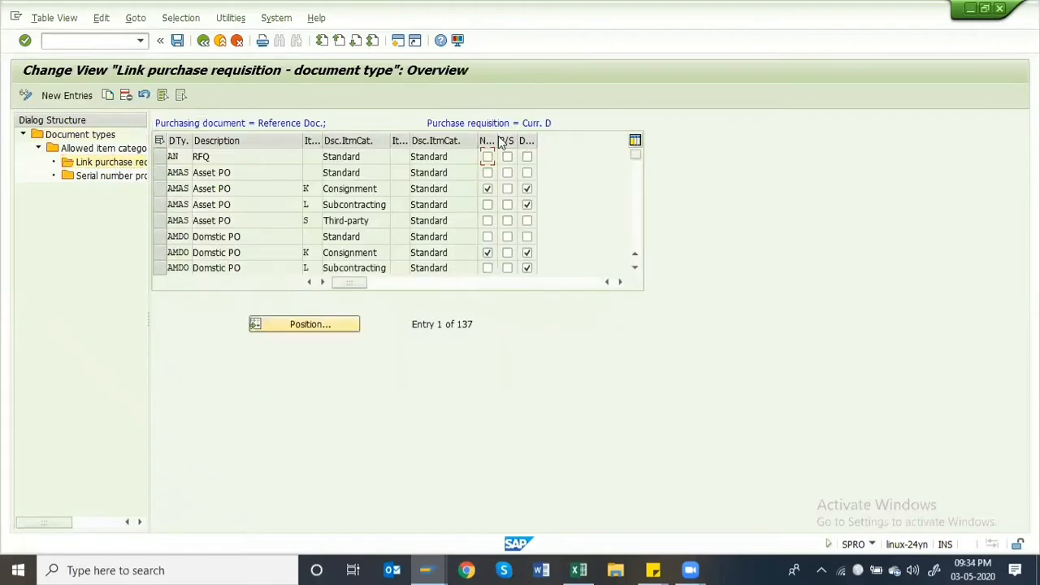
{"action": "left_click_drag", "start_coordinate": [498, 140], "coordinate": [520, 140]}
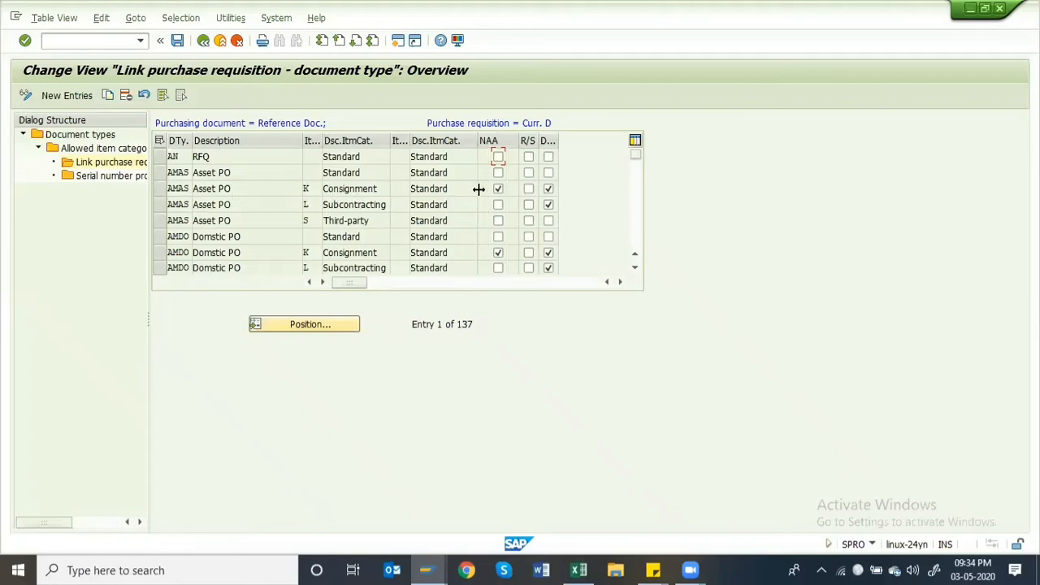
- Read the field help for the NAA and dialog indicators on the Asset PO consignment line
{"action": "left_click", "coordinate": [498, 189]}
{"action": "key", "text": "F1"}
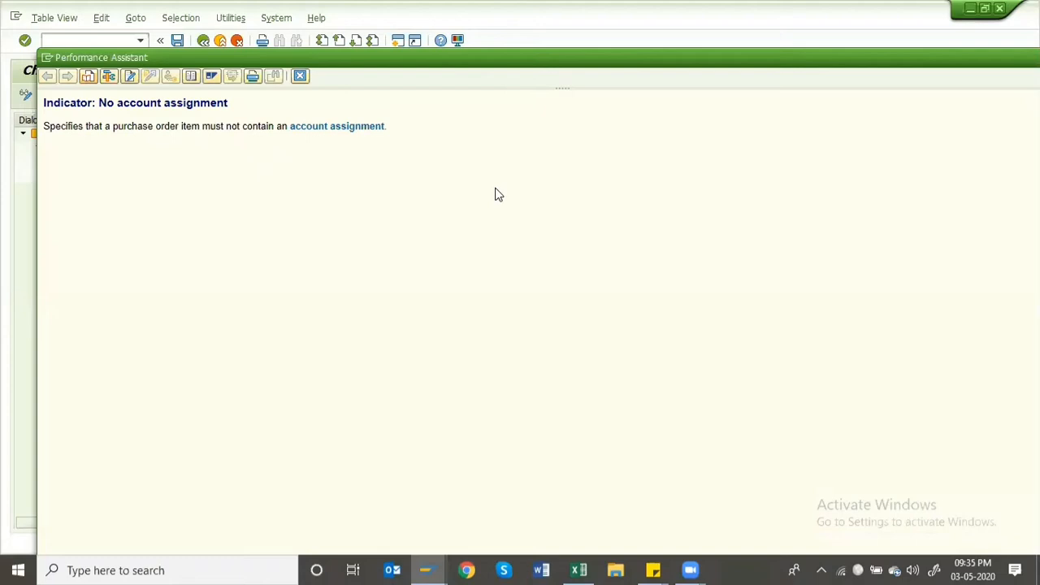
{"action": "key", "text": "Escape"}
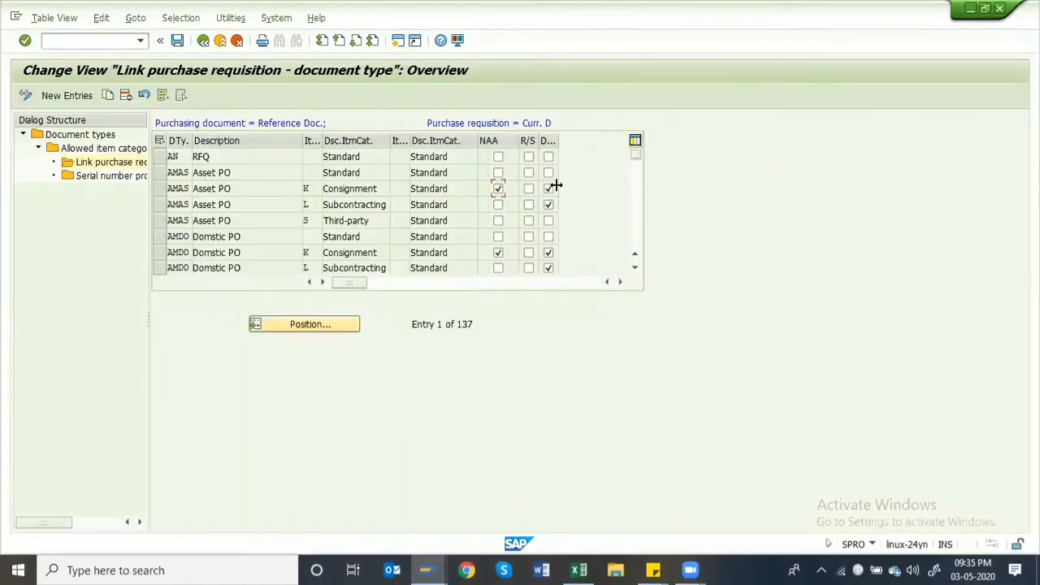
{"action": "key", "text": "F1"}
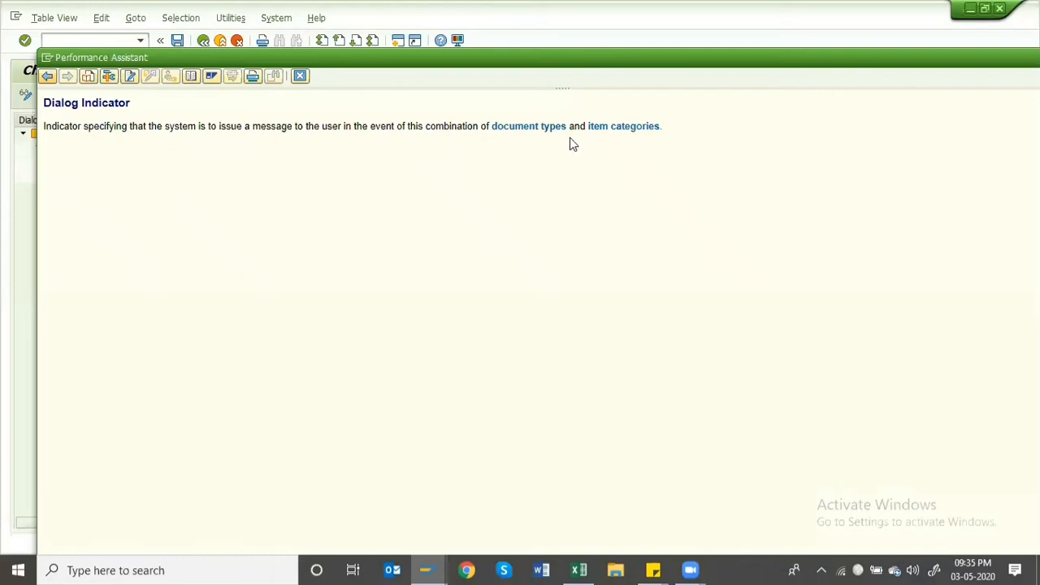
{"action": "key", "text": "Escape"}
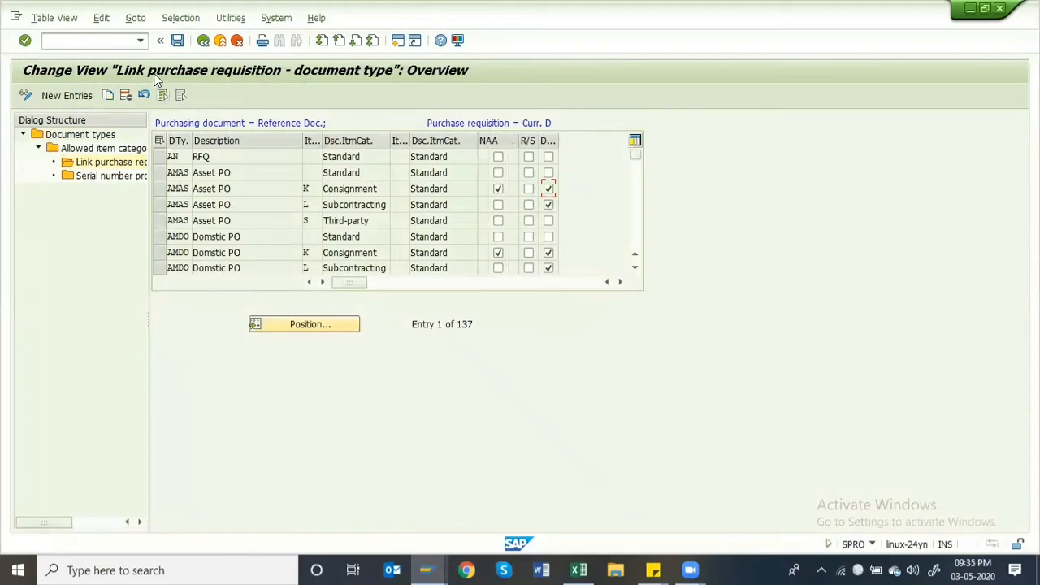
- Leave the document type customizing for the implementation guide and collapse the Purchase Requisition node
{"action": "left_click", "coordinate": [202, 42]}
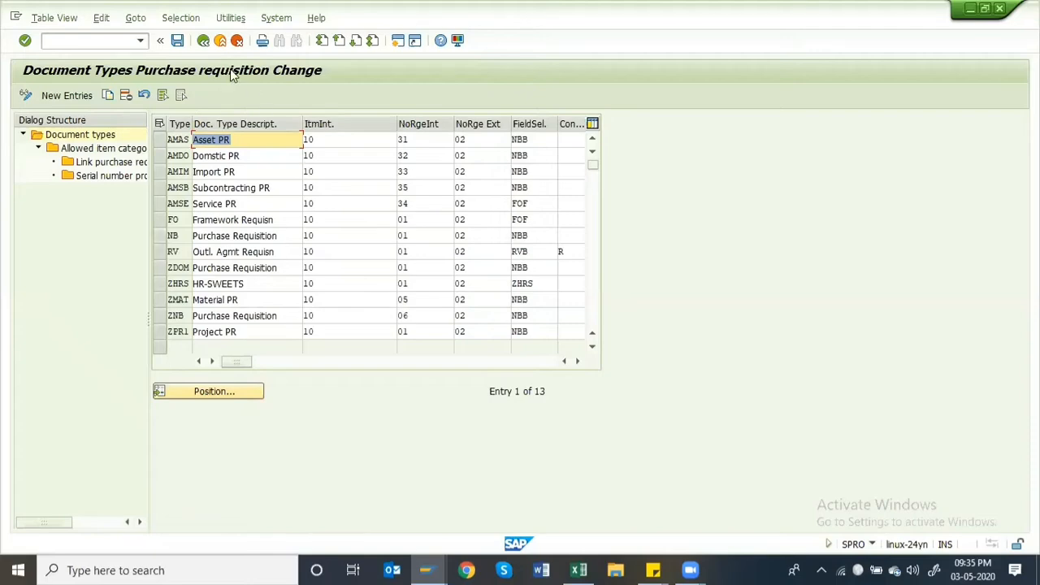
{"action": "left_click", "coordinate": [203, 41]}
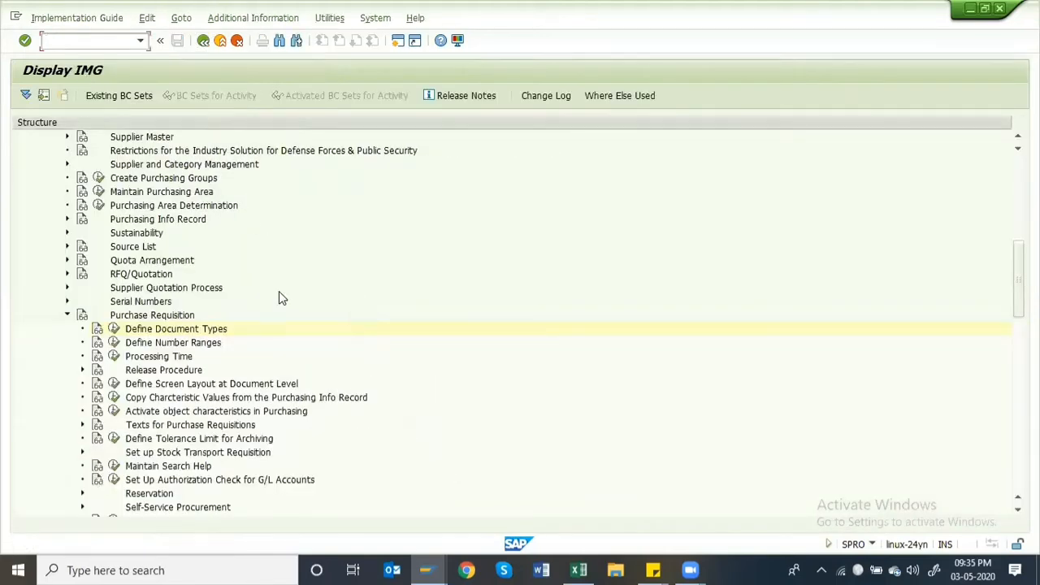
{"action": "left_click", "coordinate": [147, 345]}
{"action": "left_click", "coordinate": [140, 330]}
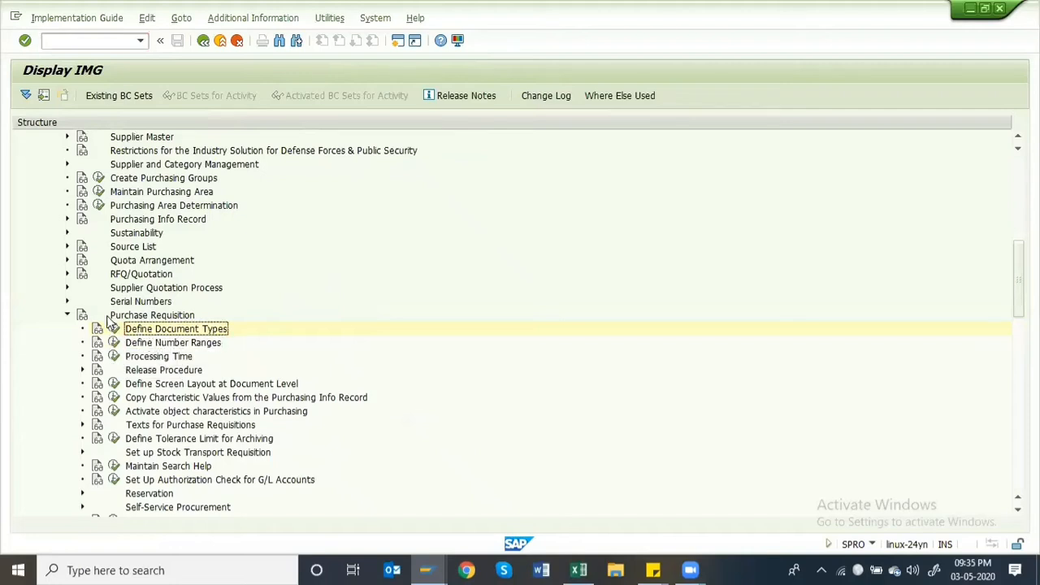
{"action": "left_click", "coordinate": [106, 315]}
{"action": "key", "text": "Left"}
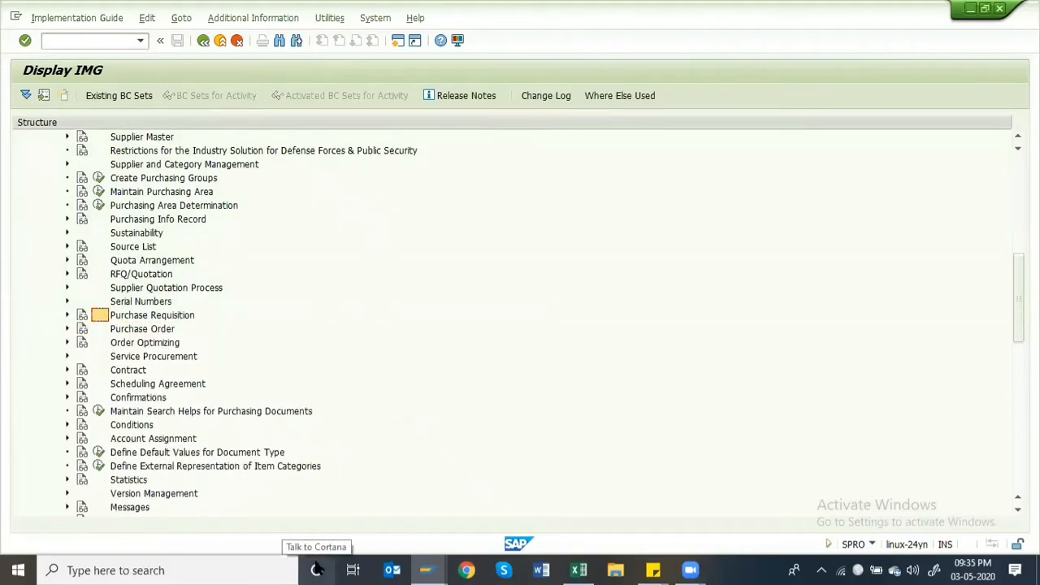
{"action": "key", "text": "Right"}
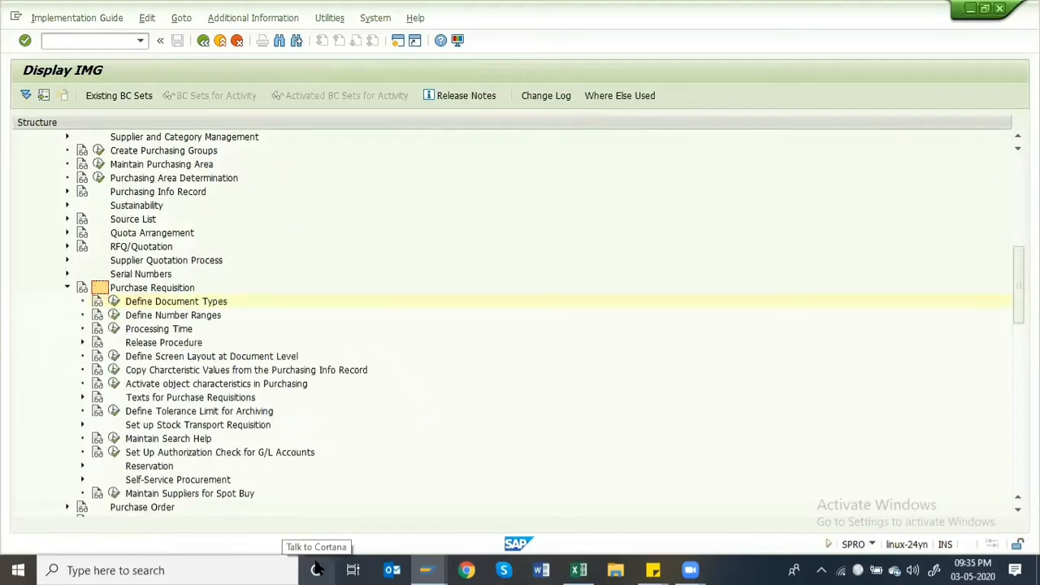
{"action": "key", "text": "Down"}
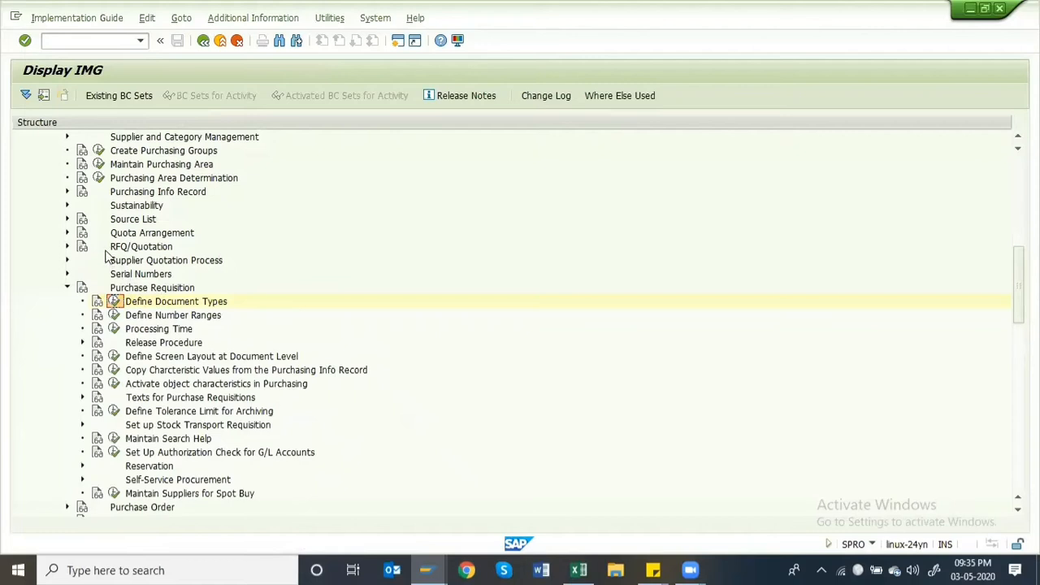
{"action": "left_click", "coordinate": [102, 288]}
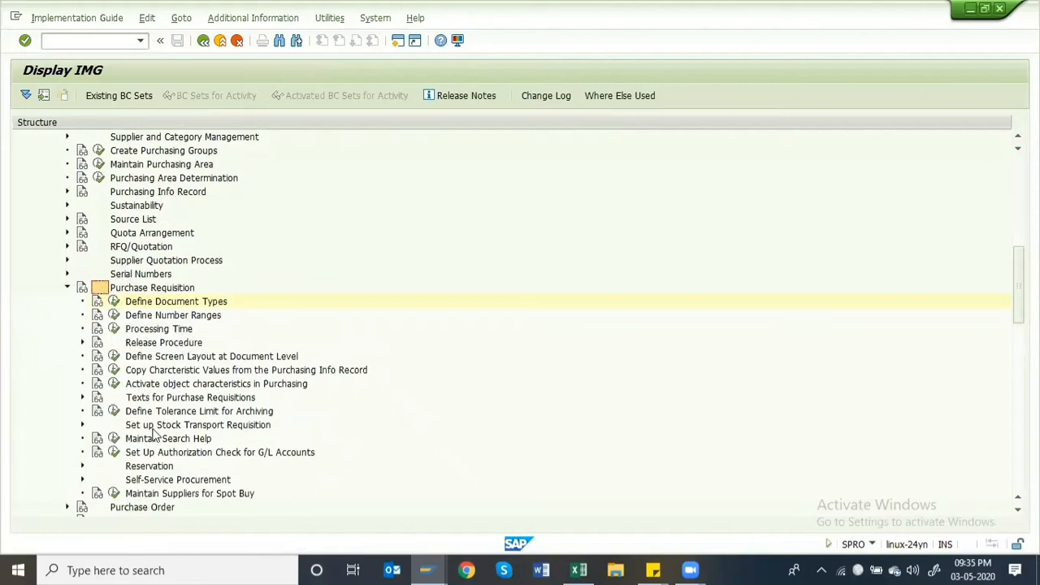
{"action": "key", "text": "Left"}
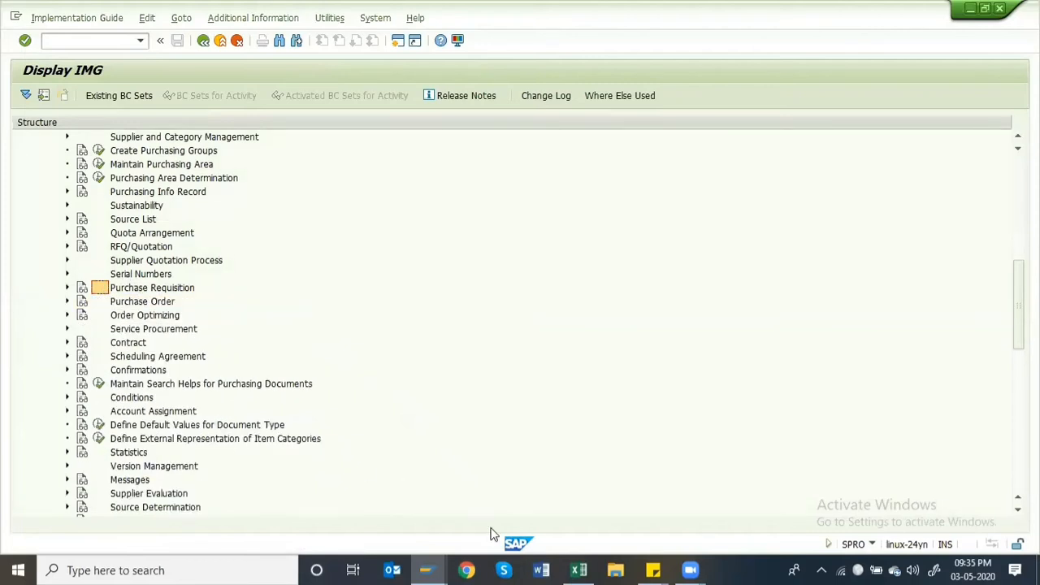
- Switch to the SAP MM.xlsx workbook in Excel and review the Purchase Requisition topics in B61:B66 and B68:B70 of Sheet1
{"action": "key", "text": "alt+Tab"}
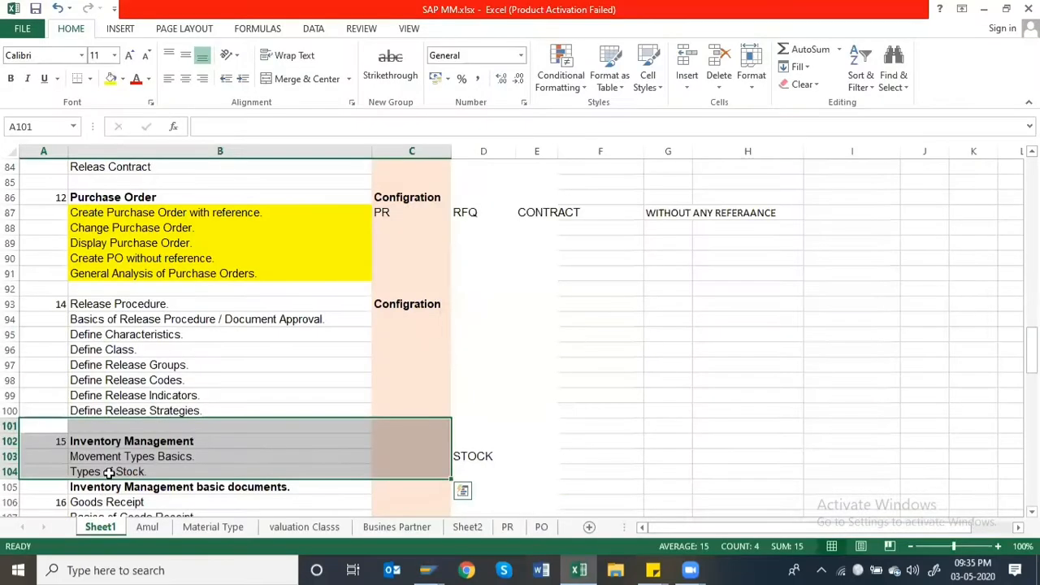
{"action": "scroll", "coordinate": [208, 366], "scroll_direction": "up", "scroll_amount": 4}
{"action": "scroll", "coordinate": [209, 367], "scroll_direction": "up", "scroll_amount": 5}
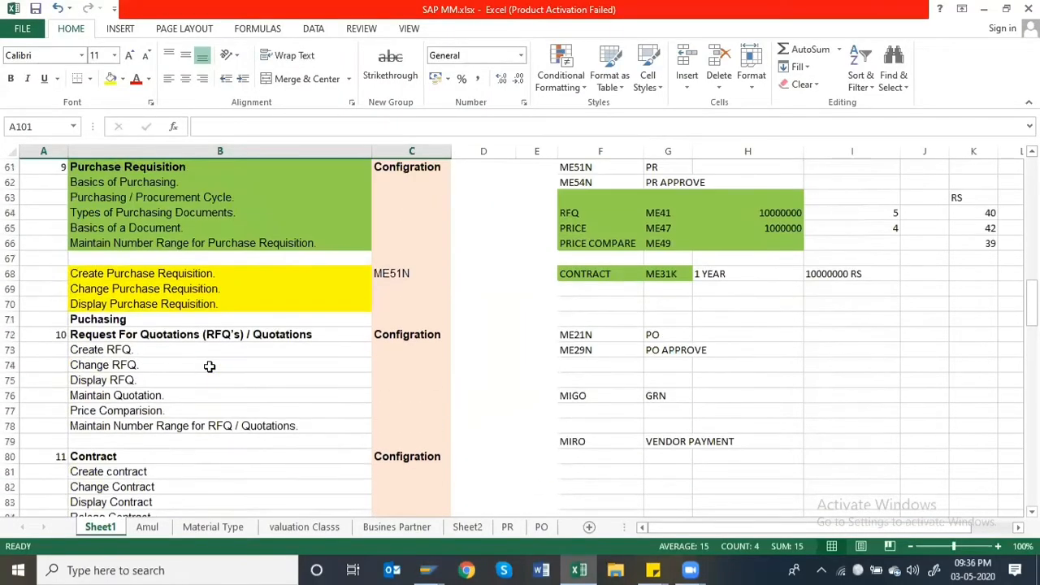
{"action": "left_click_drag", "start_coordinate": [69, 227], "coordinate": [264, 306]}
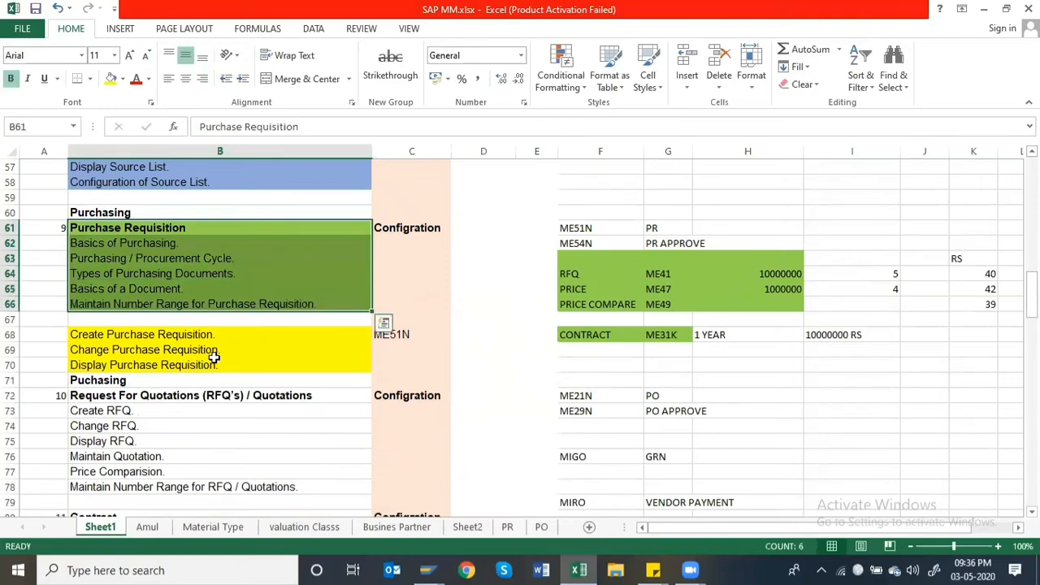
{"action": "scroll", "coordinate": [215, 358], "scroll_direction": "down", "scroll_amount": 1}
{"action": "left_click_drag", "start_coordinate": [82, 320], "coordinate": [280, 347]}
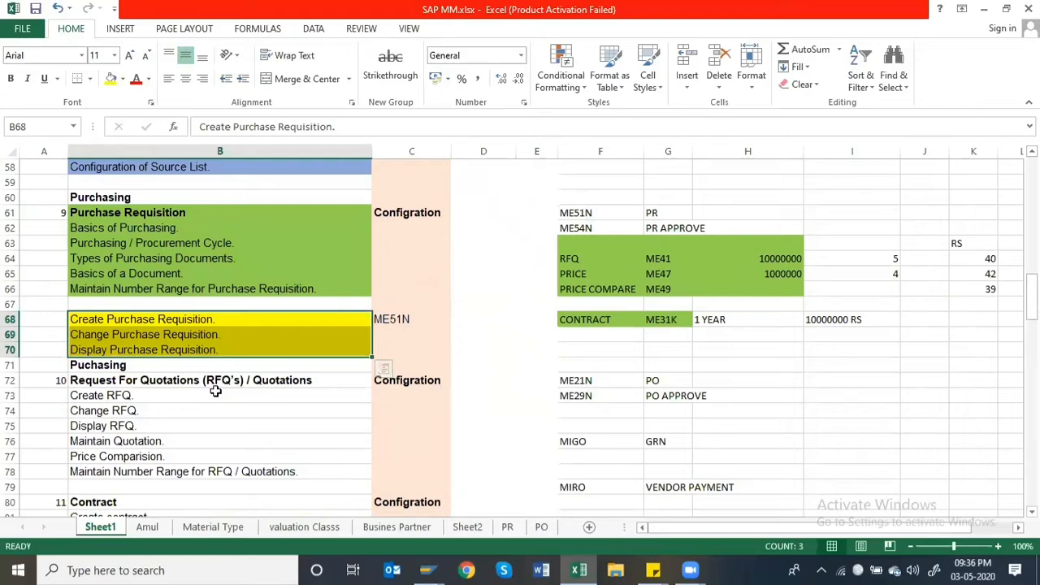
- Switch back to SAP and start a new purchase requisition in transaction ME51N with document type AMDO Domstic PR
{"action": "key", "text": "alt+Tab"}
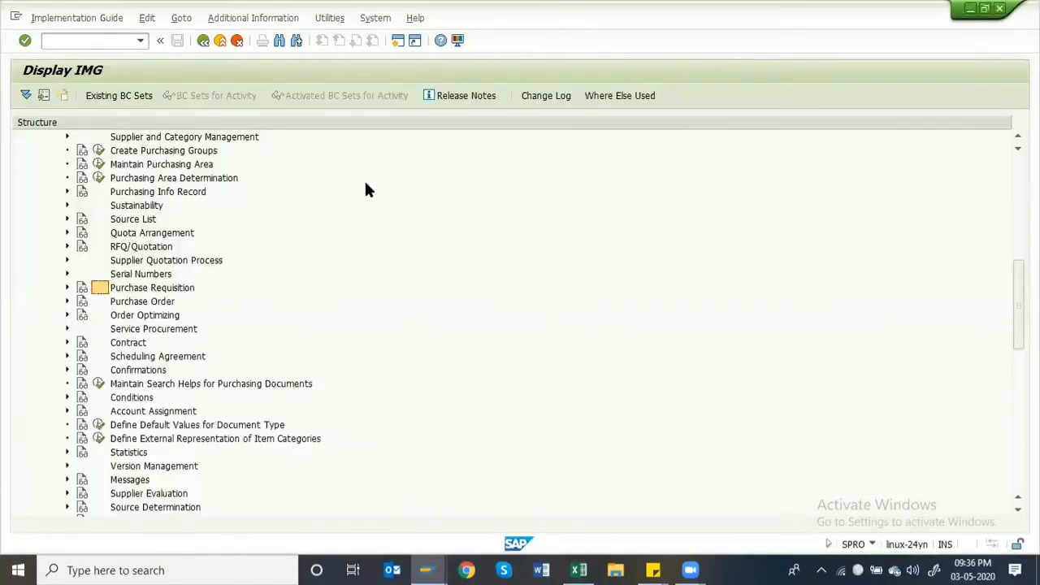
{"action": "left_click", "coordinate": [124, 42]}
{"action": "type", "text": "/n"}
{"action": "key", "text": "Return"}
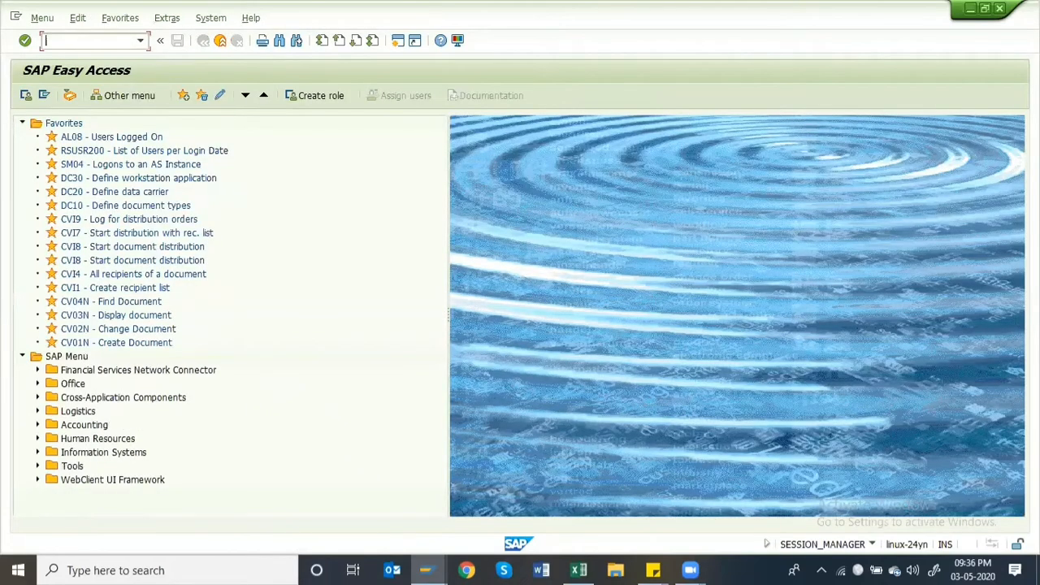
{"action": "type", "text": "me51n"}
{"action": "key", "text": "Return"}
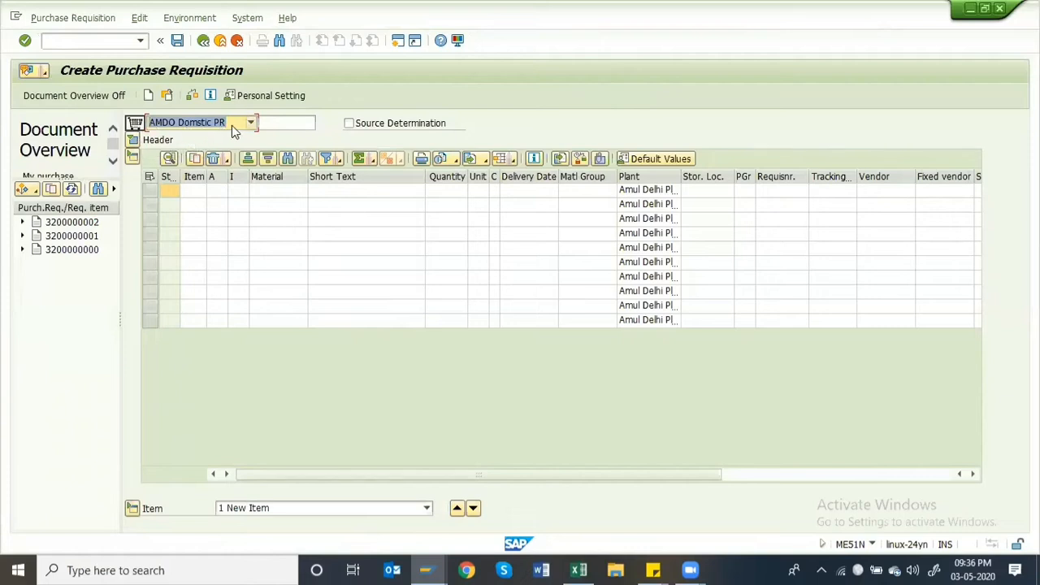
{"action": "left_click", "coordinate": [241, 130]}
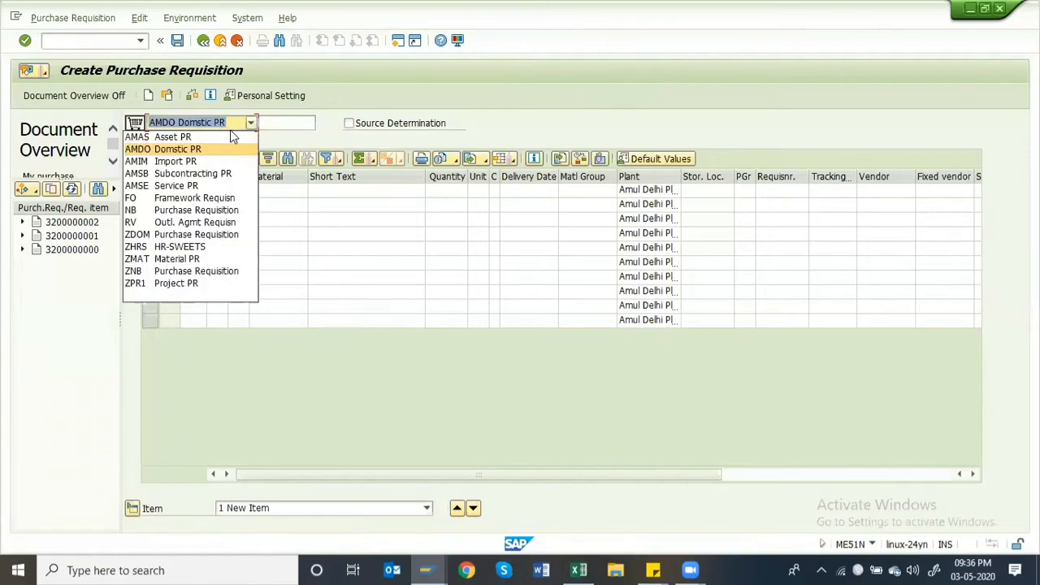
{"action": "left_click", "coordinate": [186, 150]}
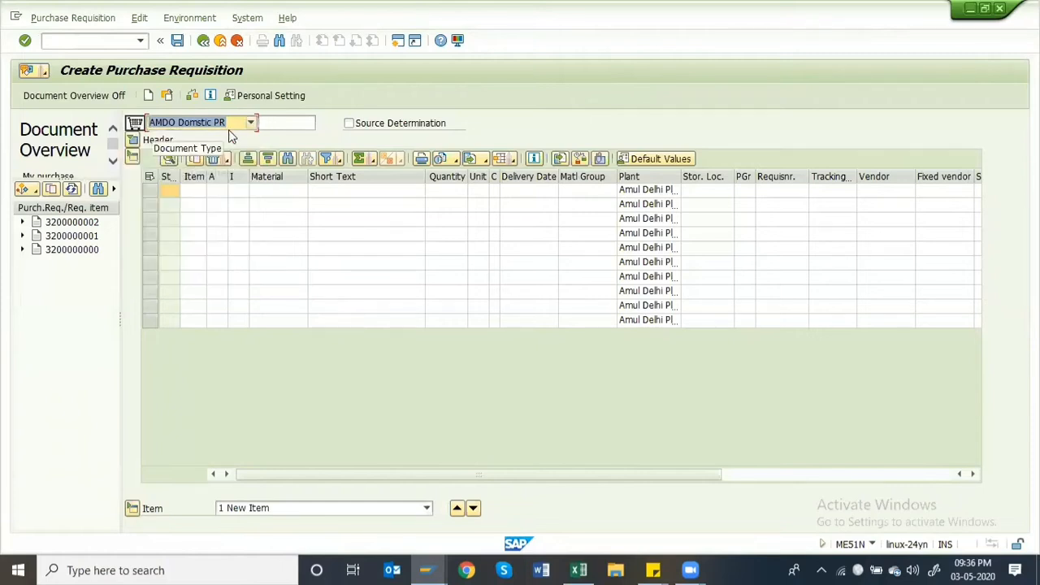
- Search materials by material type AMRM and enter AMRM101, Milk for Raw Material, as the first requisition item
{"action": "left_click", "coordinate": [280, 190]}
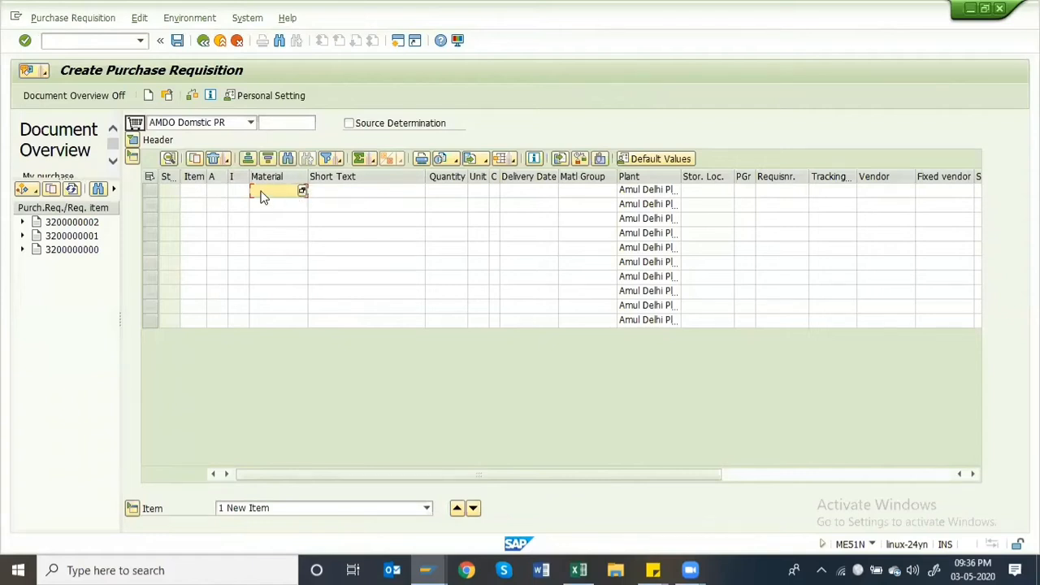
{"action": "left_click", "coordinate": [302, 193]}
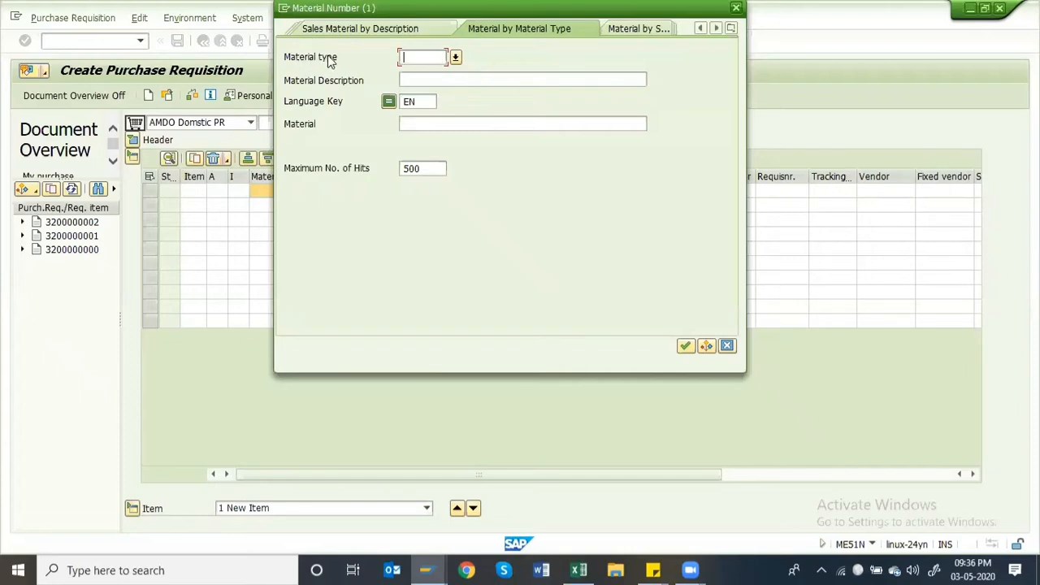
{"action": "left_click", "coordinate": [730, 30]}
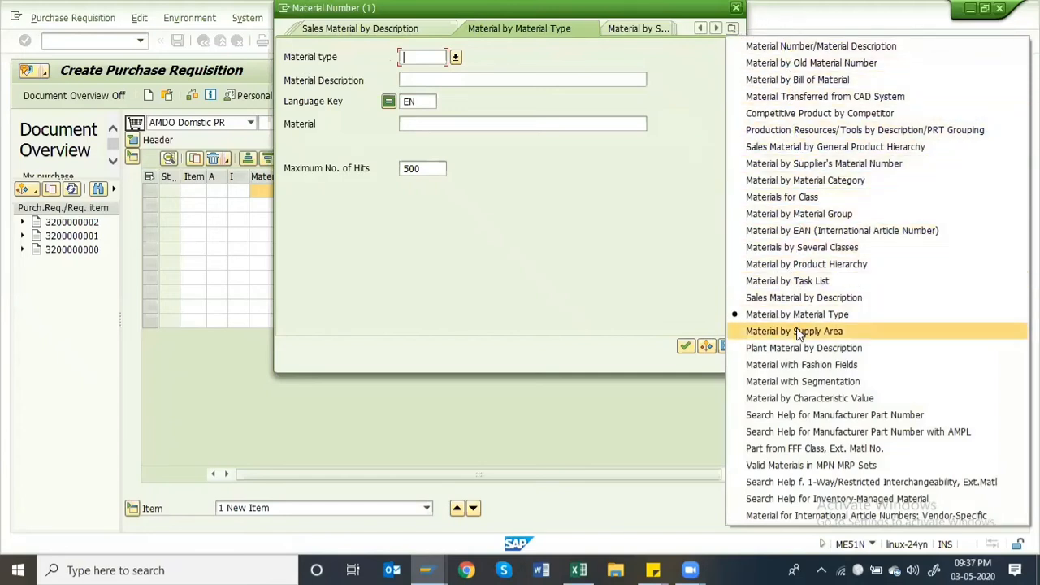
{"action": "left_click", "coordinate": [593, 203]}
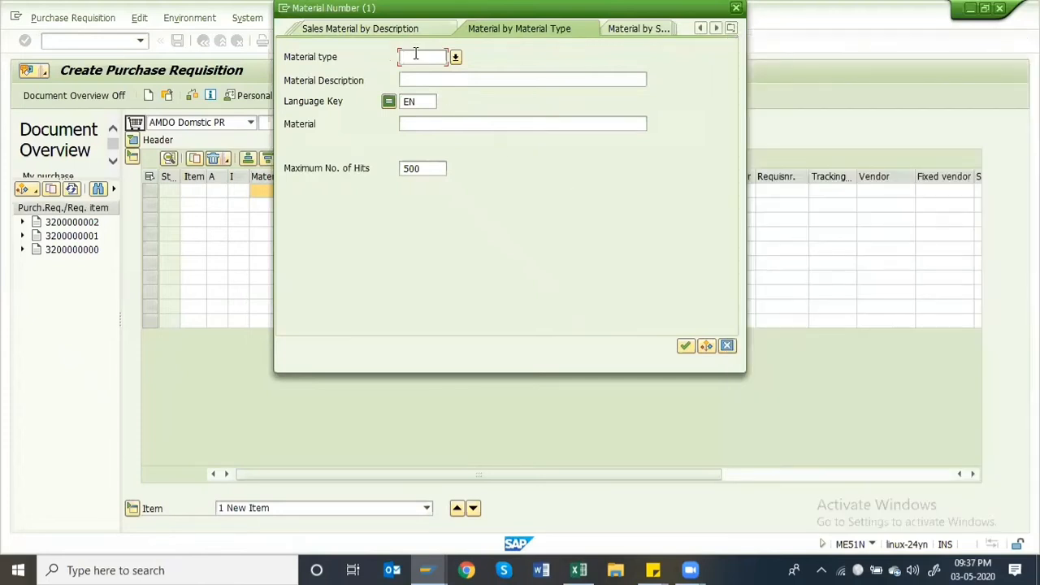
{"action": "type", "text": "rm"}
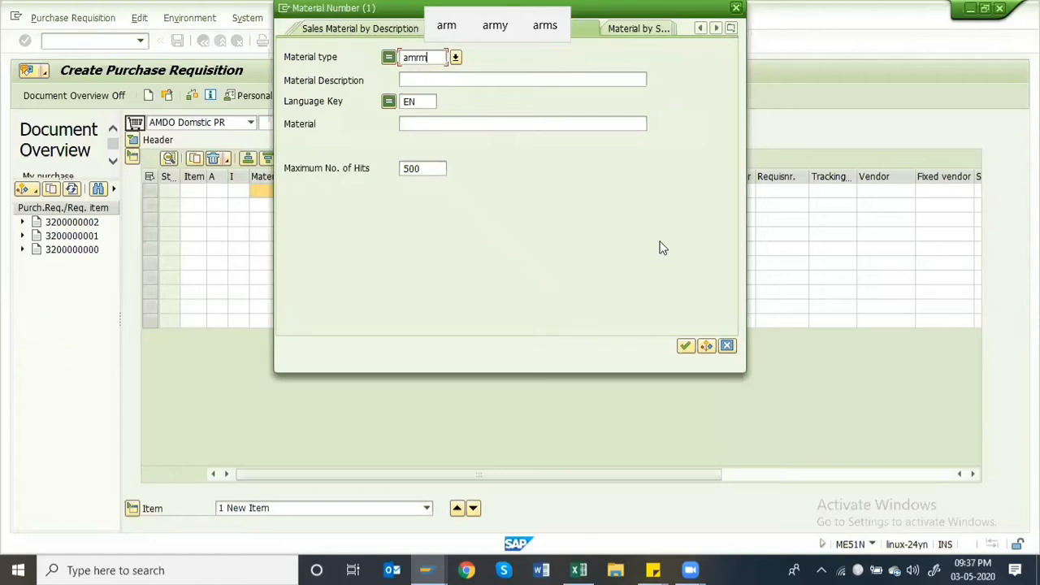
{"action": "key", "text": "Return"}
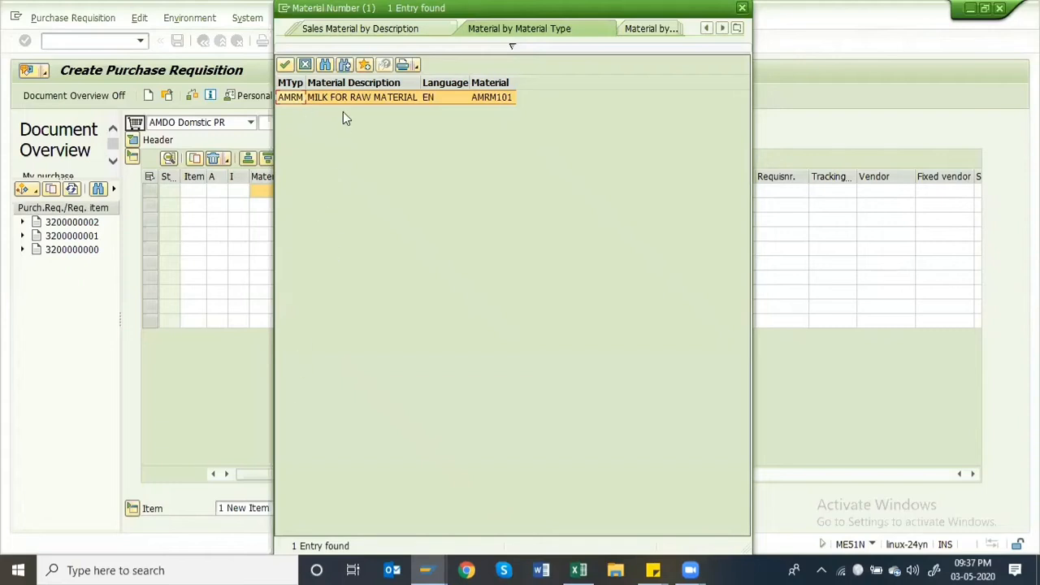
{"action": "double_click", "coordinate": [320, 101]}
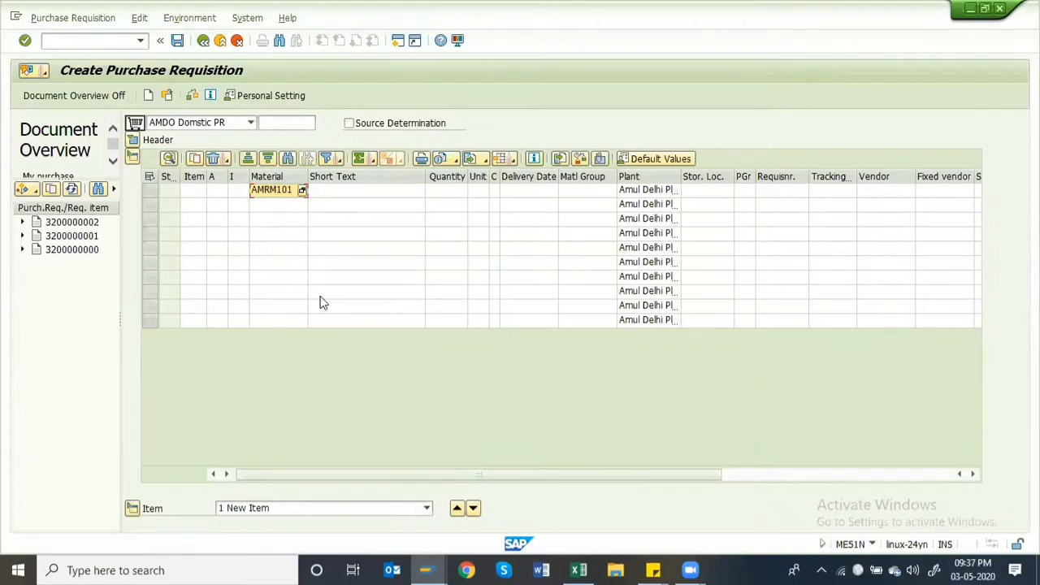
{"action": "key", "text": "Return"}
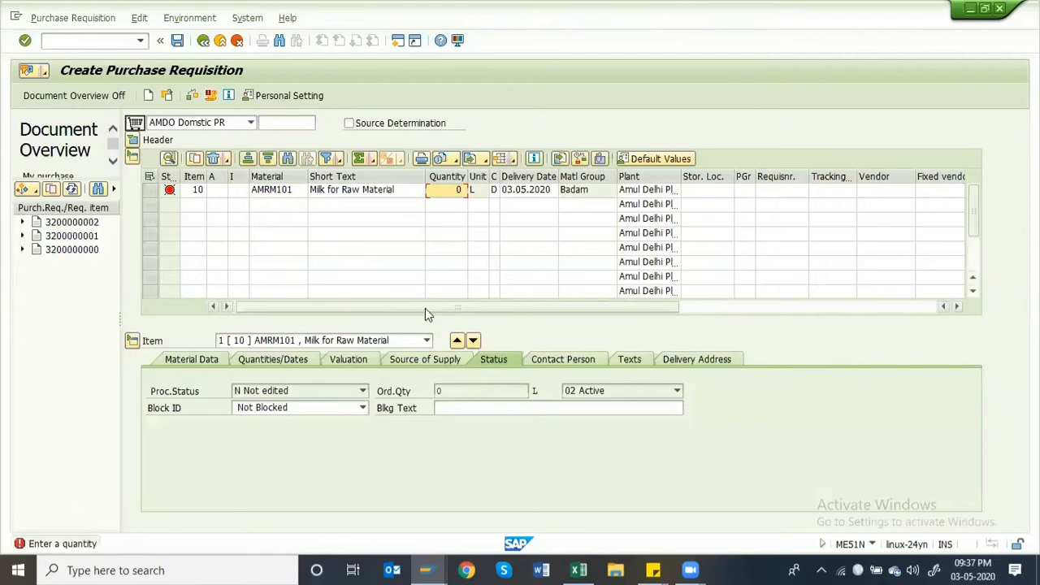
- Set the quantity of the AMRM101 item to 1000
{"action": "left_click", "coordinate": [451, 192]}
{"action": "type", "text": "1000"}
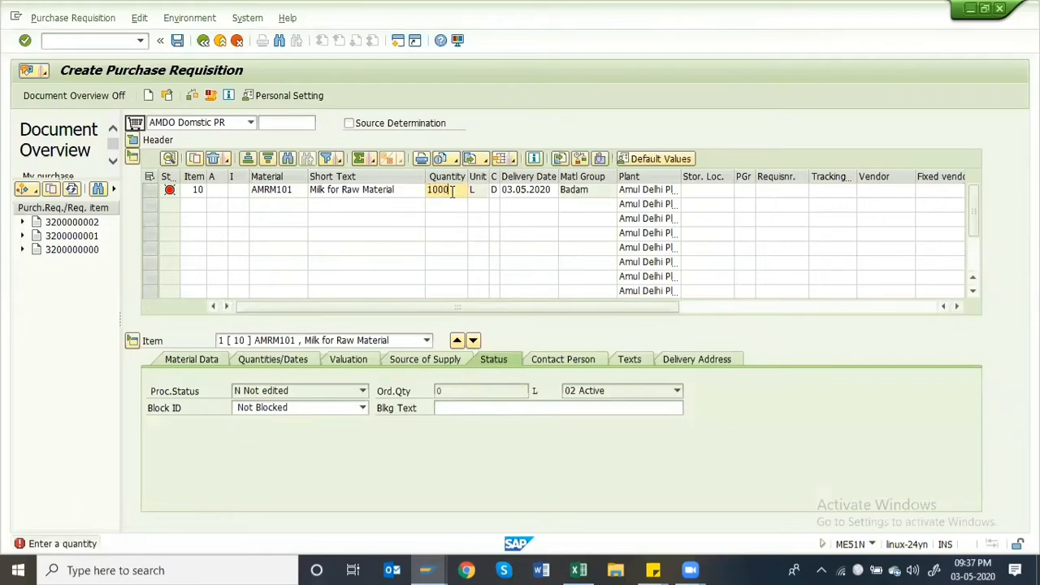
{"action": "key", "text": "BackSpace"}
{"action": "key", "text": "BackSpace"}
{"action": "key", "text": "BackSpace"}
{"action": "type", "text": "1000"}
{"action": "key", "text": "Return"}
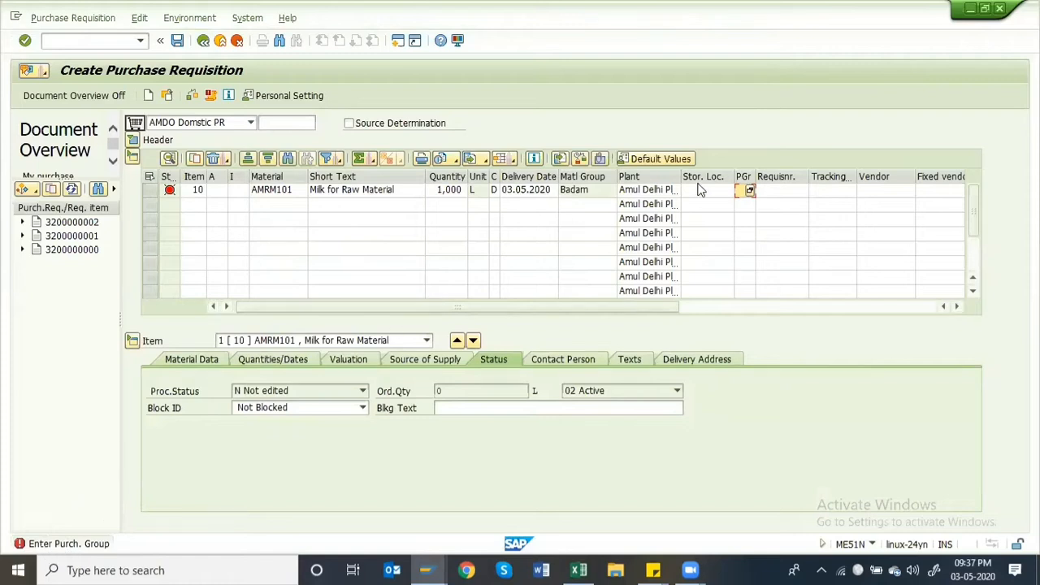
- Assign purchasing group ARM, the raw material group, to the AMRM101 item from the list of possible values
{"action": "left_click", "coordinate": [749, 190]}
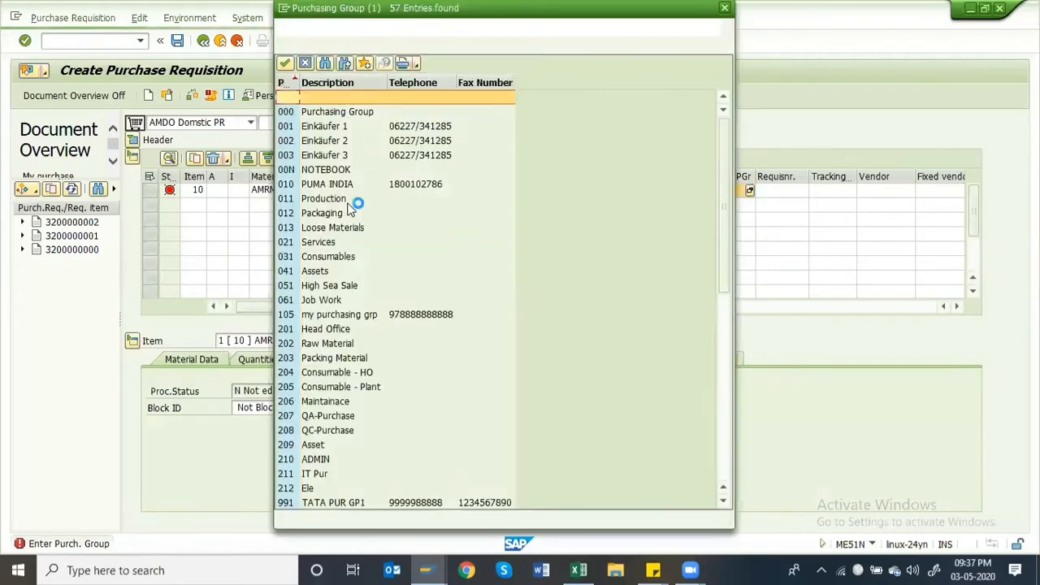
{"action": "scroll", "coordinate": [342, 401], "scroll_direction": "down", "scroll_amount": 1}
{"action": "scroll", "coordinate": [343, 398], "scroll_direction": "down", "scroll_amount": 8}
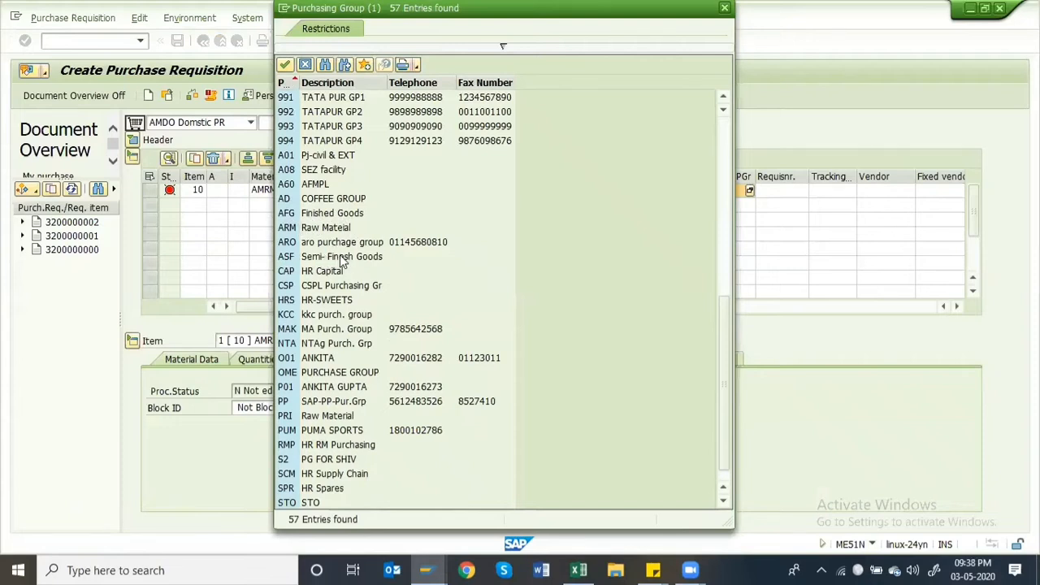
{"action": "left_click", "coordinate": [305, 230]}
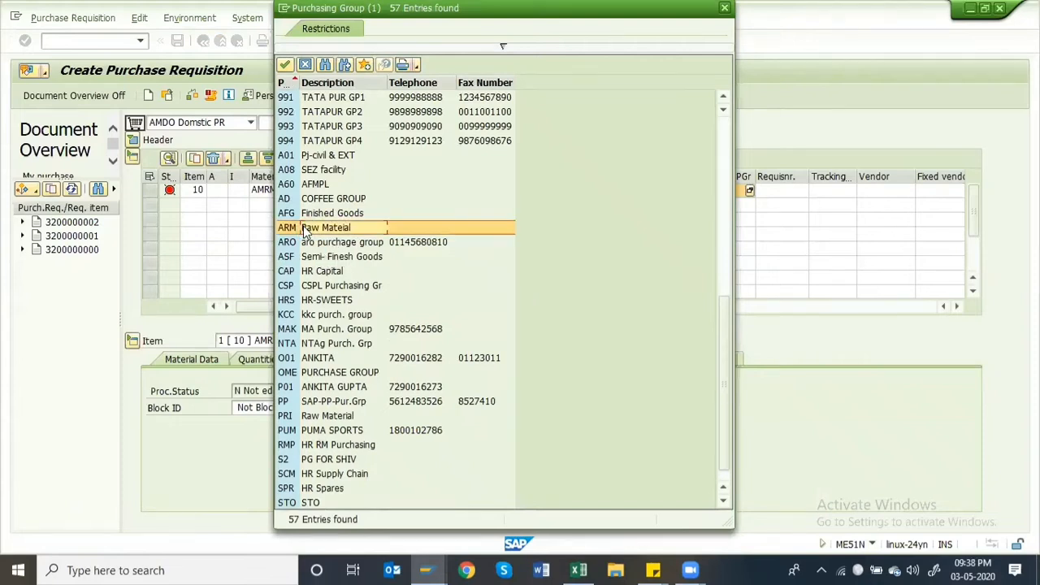
{"action": "double_click", "coordinate": [317, 228]}
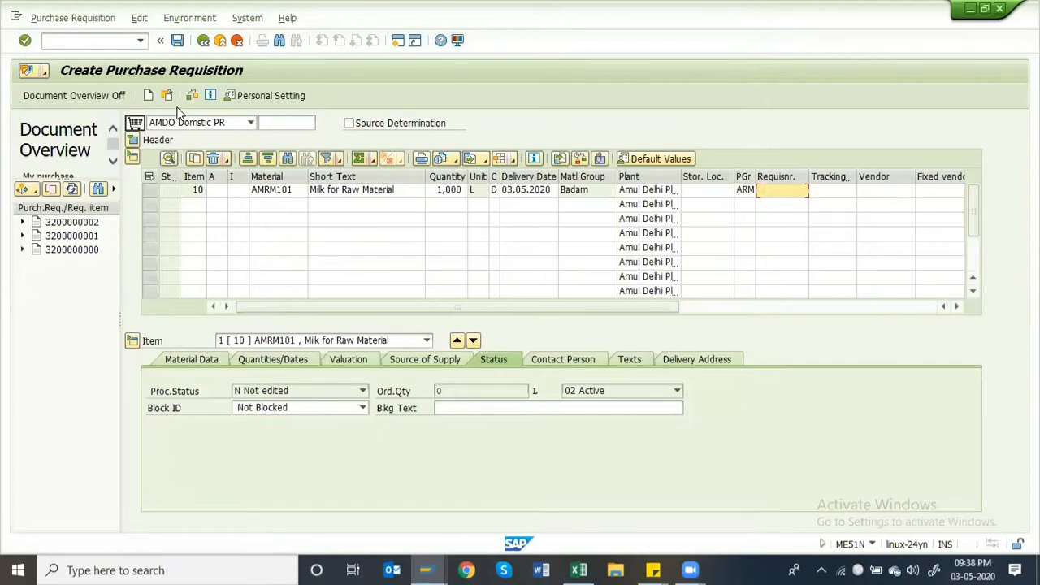
- Check the purchase requisition for errors and save it
{"action": "left_click", "coordinate": [193, 96]}
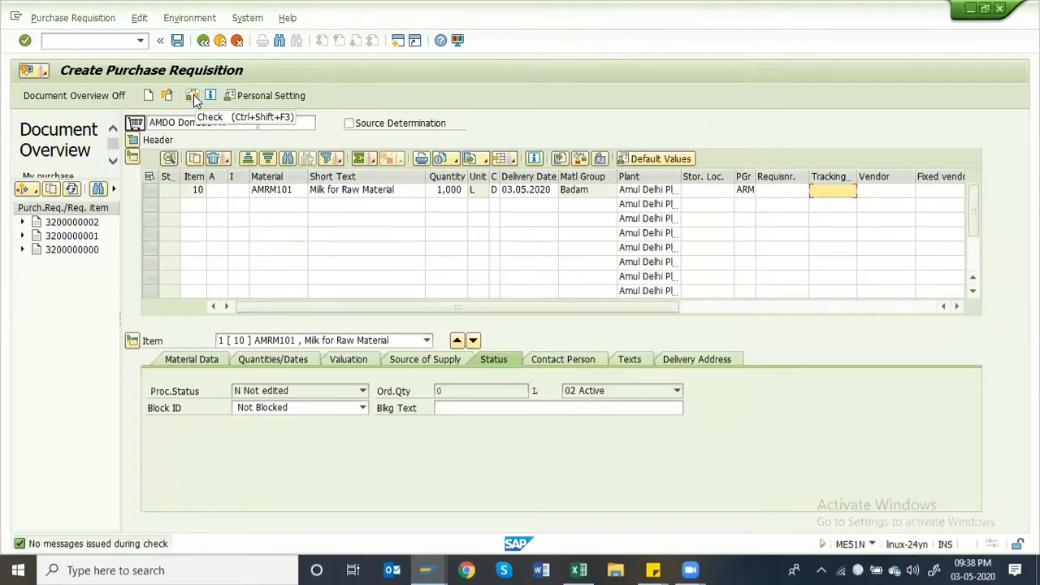
{"action": "left_click", "coordinate": [193, 97]}
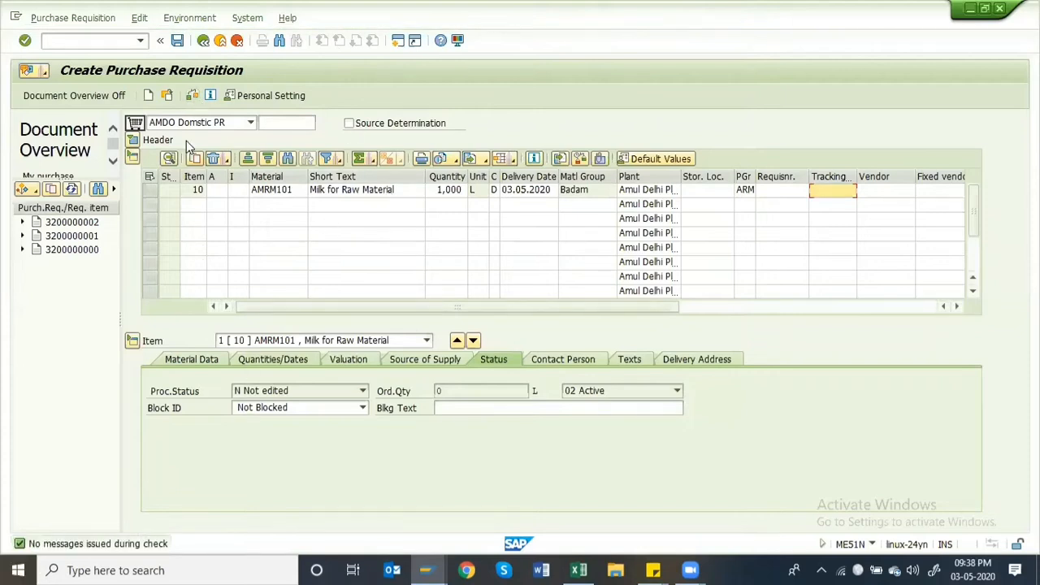
{"action": "left_click", "coordinate": [177, 40]}
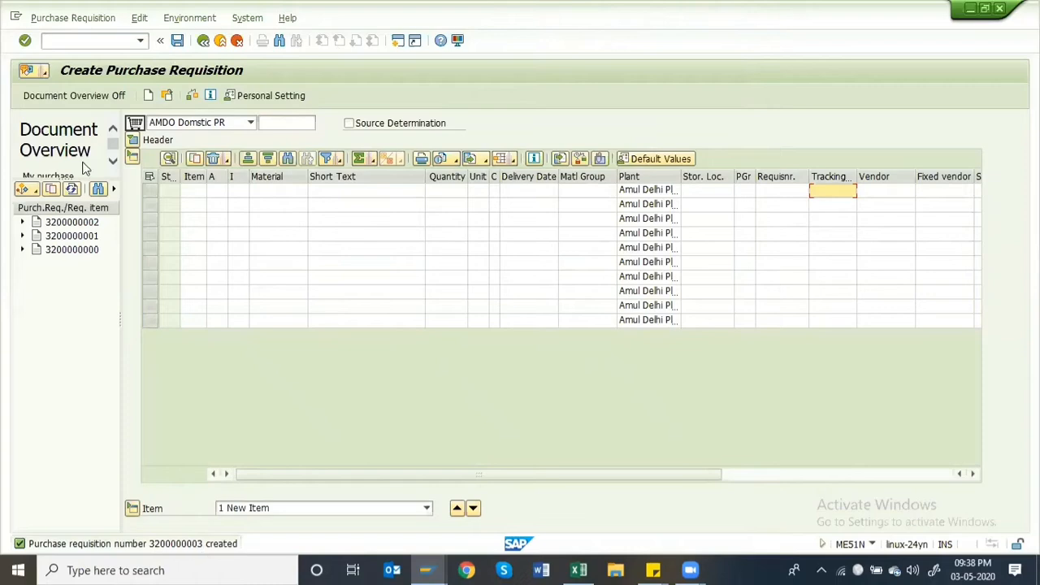
- Leave requisition creation and open the newly saved purchase requisition for changing in transaction ME52N
{"action": "left_click", "coordinate": [219, 41]}
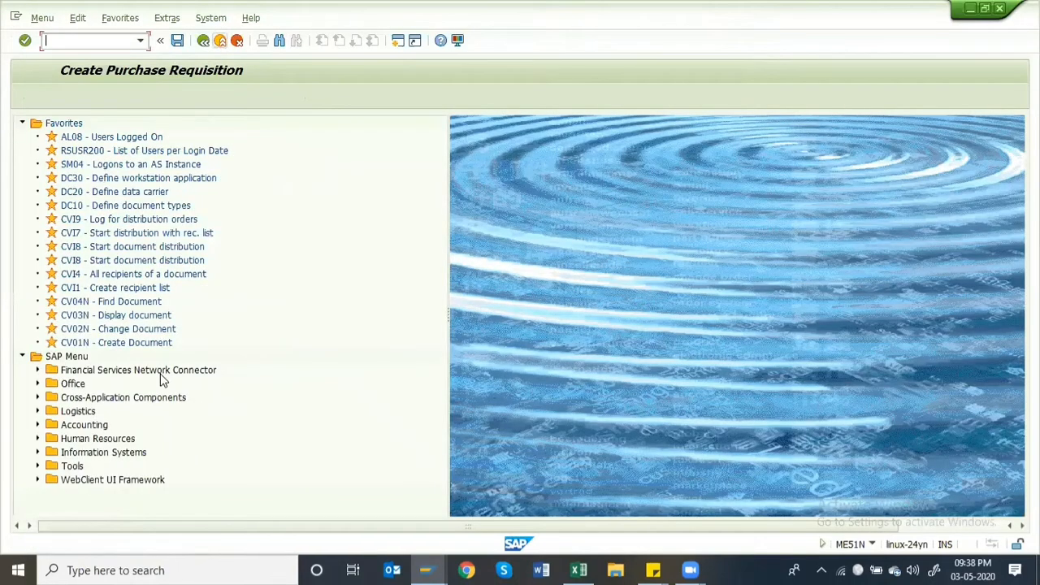
{"action": "type", "text": "me52"}
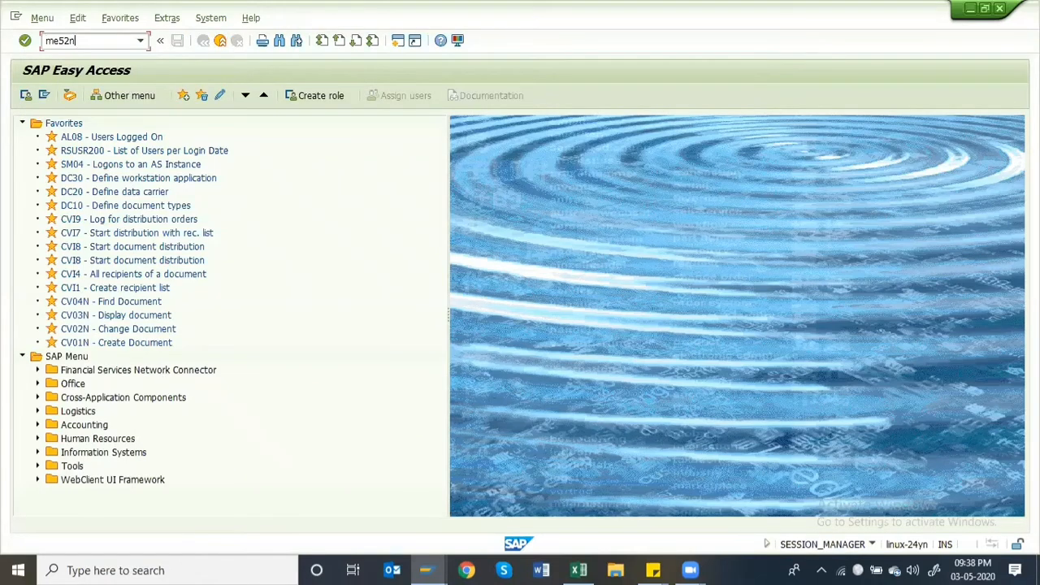
{"action": "type", "text": "n"}
{"action": "key", "text": "Return"}
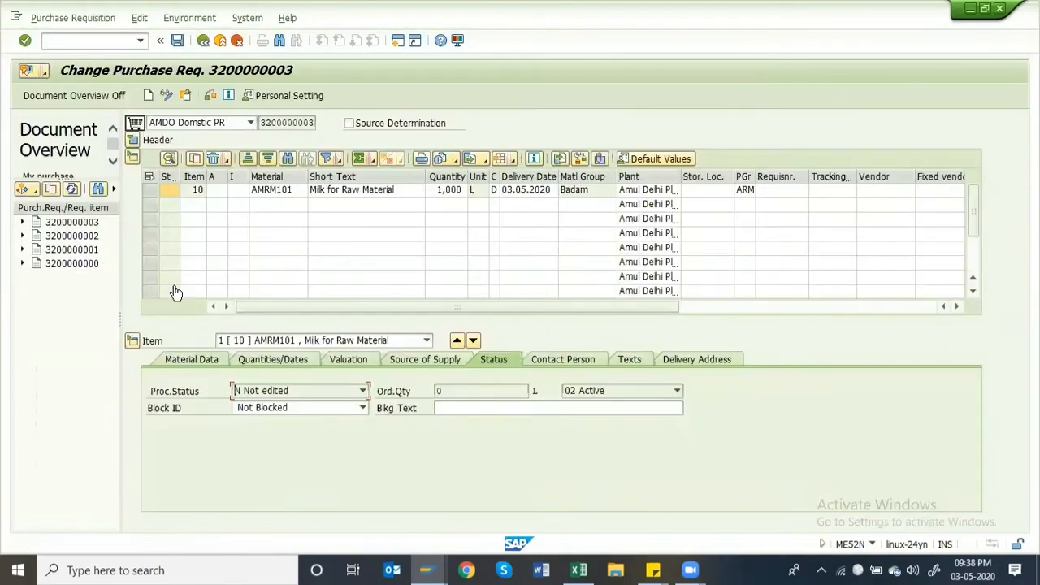
- Change the AMRM101 item's quantity to 2,000 and save the requisition
{"action": "left_click", "coordinate": [439, 190]}
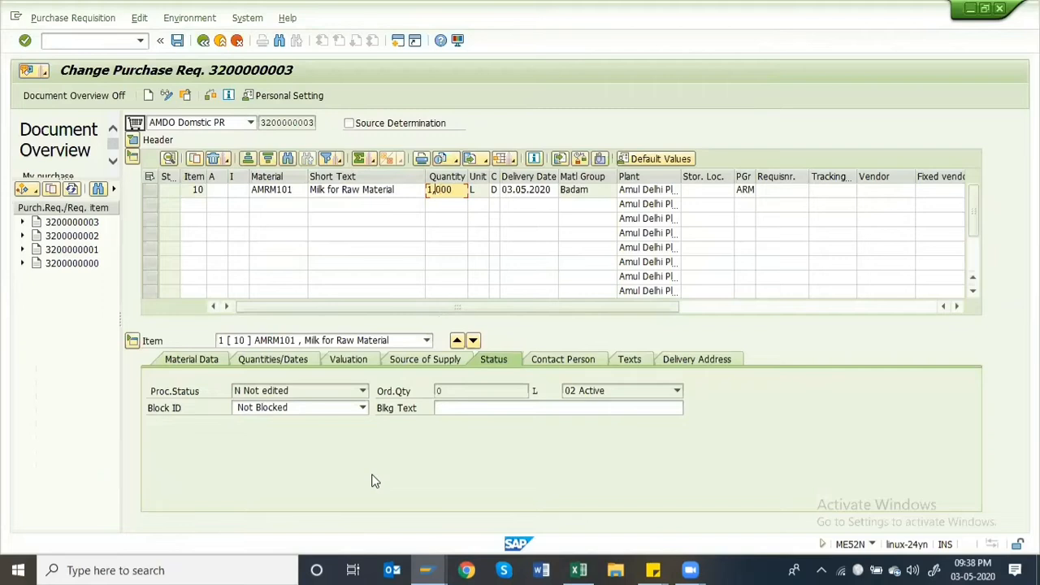
{"action": "key", "text": "Delete"}
{"action": "type", "text": "2"}
{"action": "key", "text": "Return"}
{"action": "left_click", "coordinate": [179, 42]}
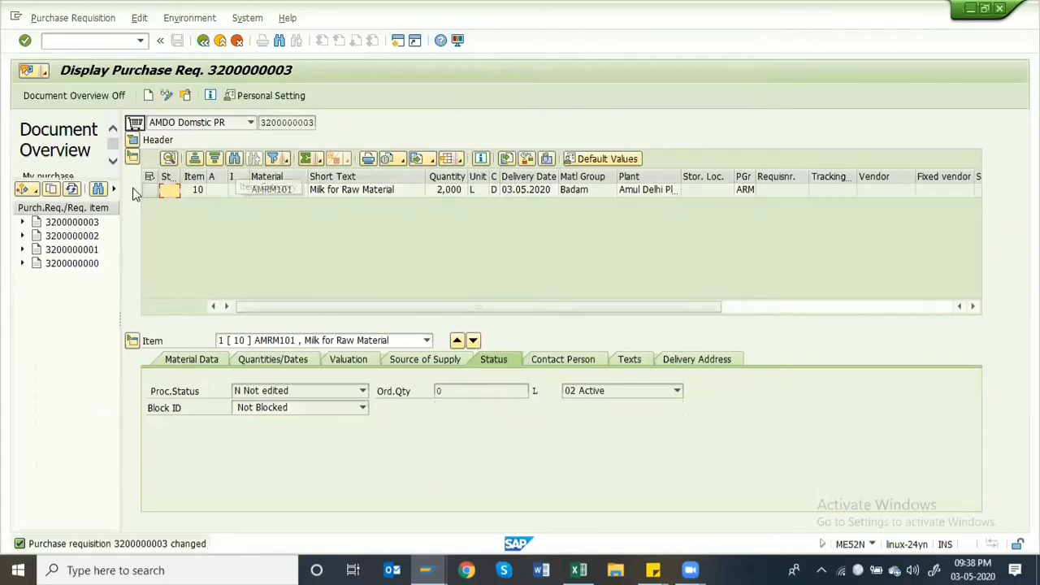
- Expand the requisition's header texts, leave the change transaction and display the same requisition in ME53N
{"action": "left_click", "coordinate": [133, 140]}
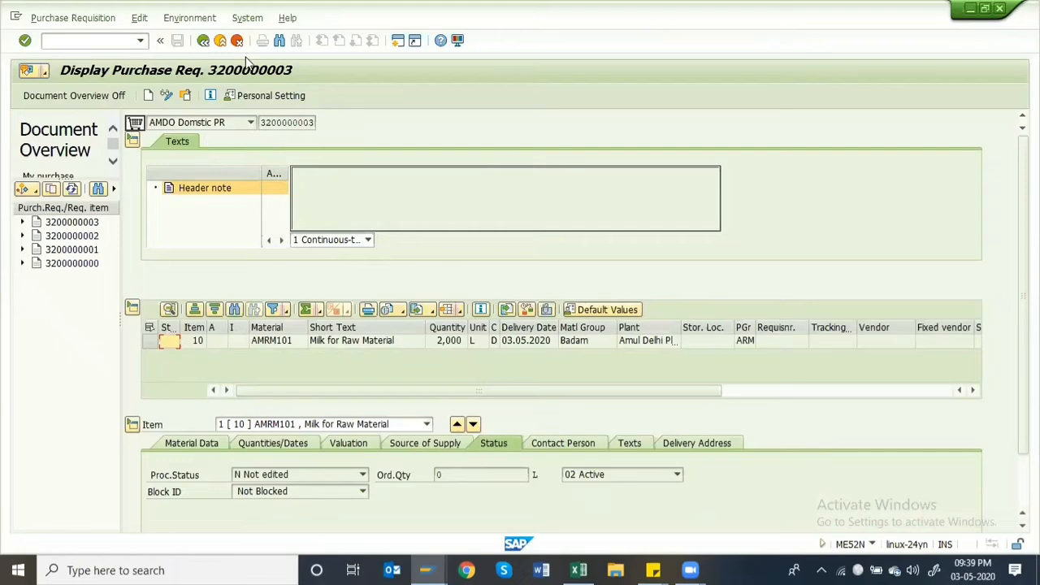
{"action": "left_click", "coordinate": [204, 43]}
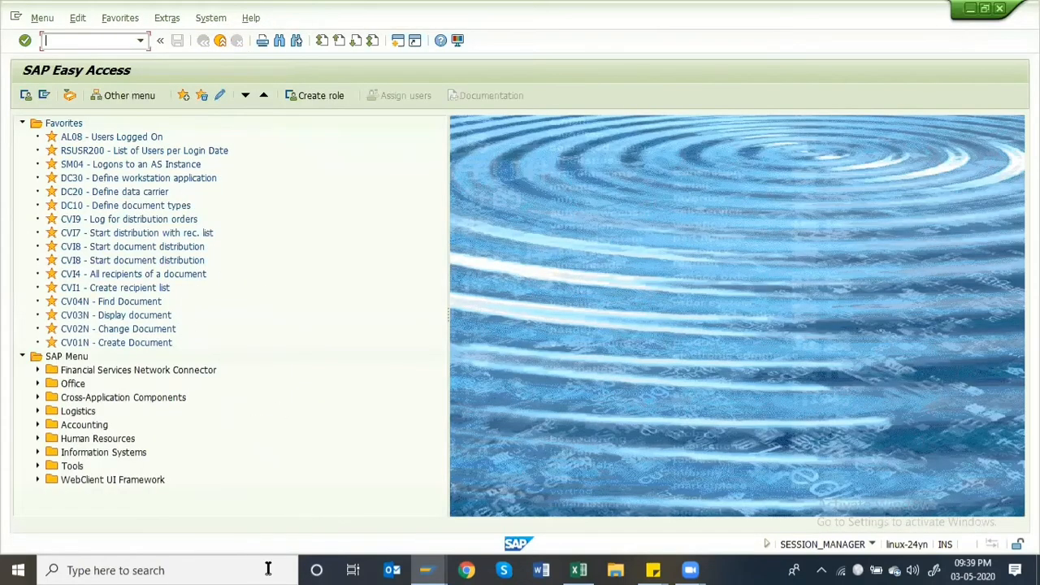
{"action": "type", "text": "me53n"}
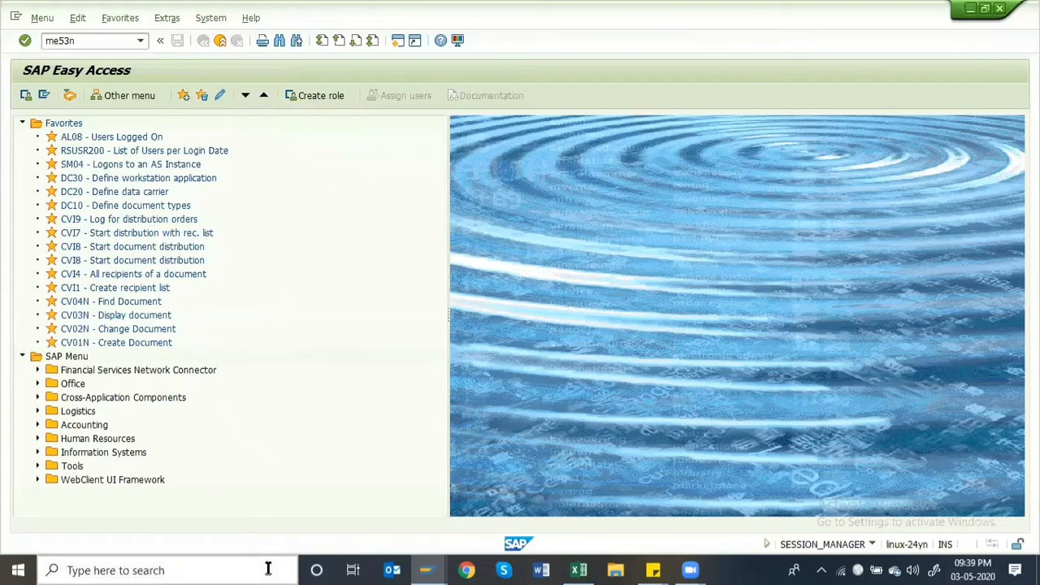
{"action": "key", "text": "Return"}
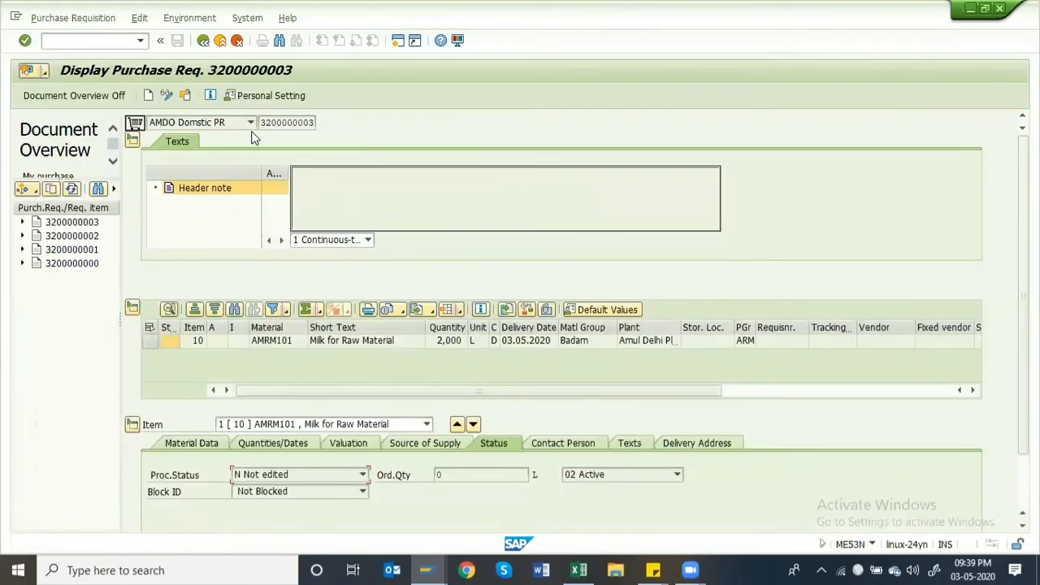
- List My purchase requisitions in the document overview, display the second-newest requisition as other document and examine its item status
{"action": "left_click", "coordinate": [25, 188]}
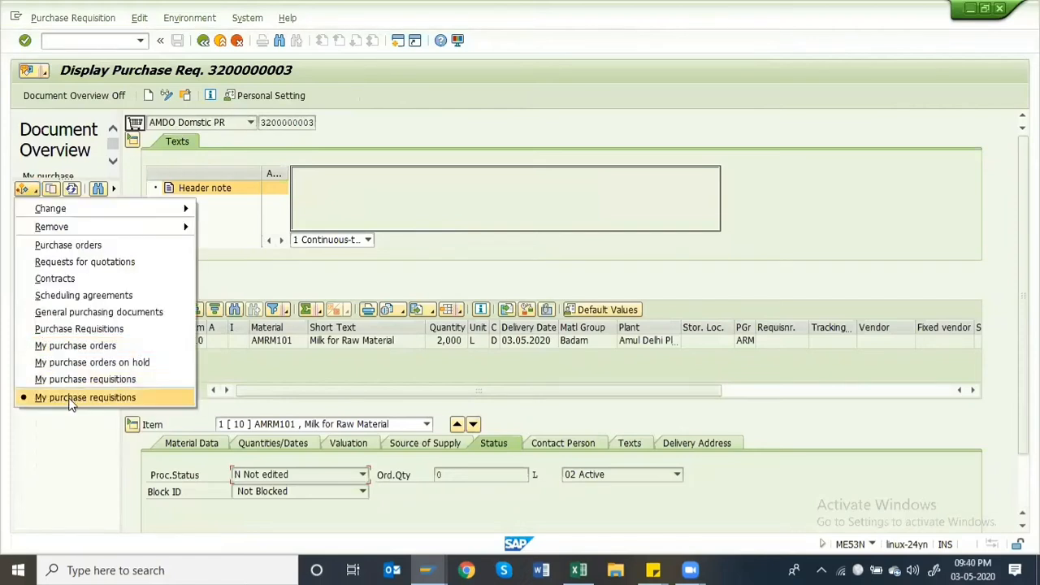
{"action": "left_click", "coordinate": [70, 398]}
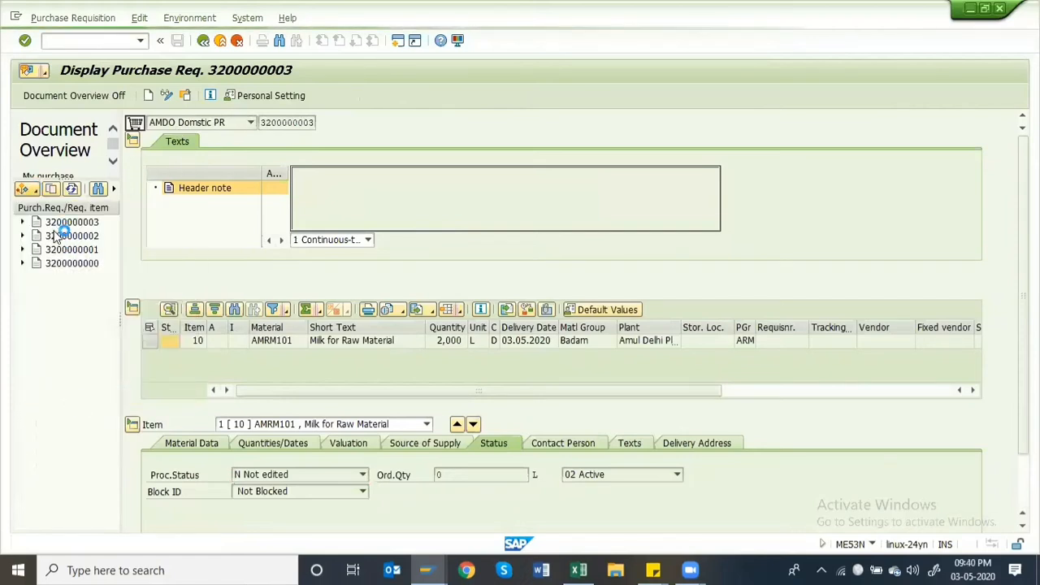
{"action": "left_click", "coordinate": [185, 95]}
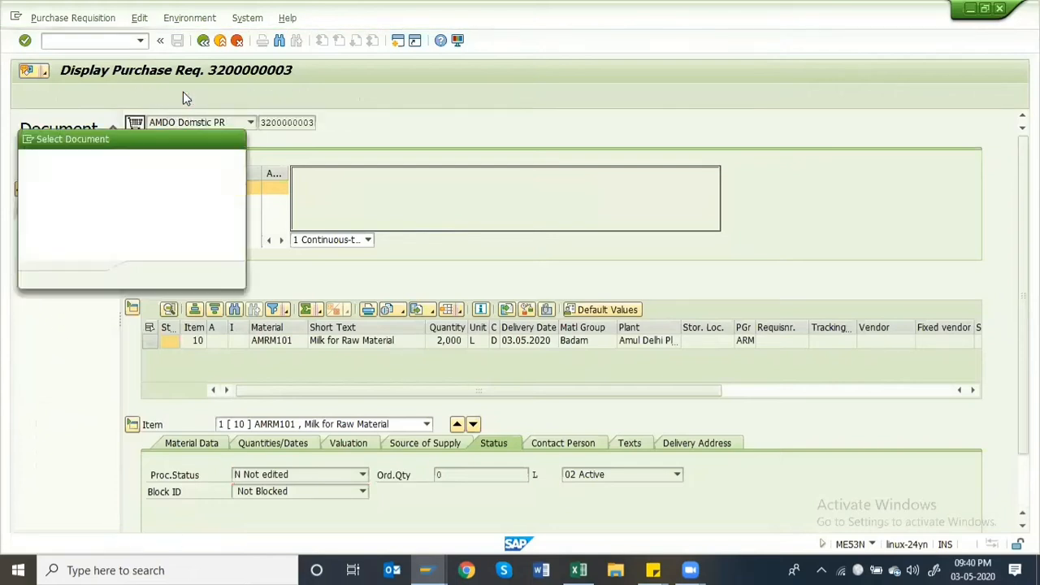
{"action": "type", "text": "3200000002"}
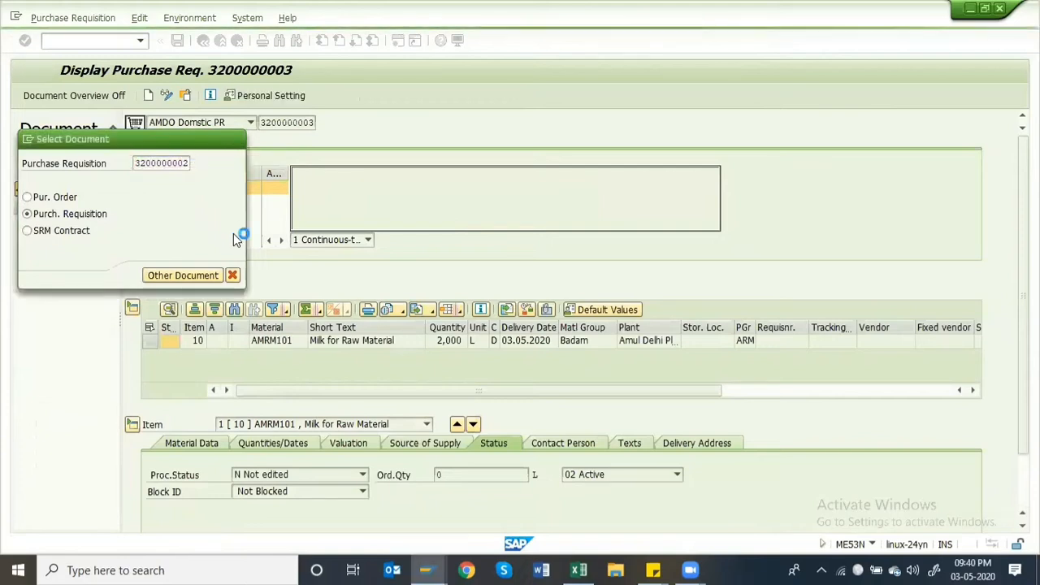
{"action": "left_click", "coordinate": [168, 275]}
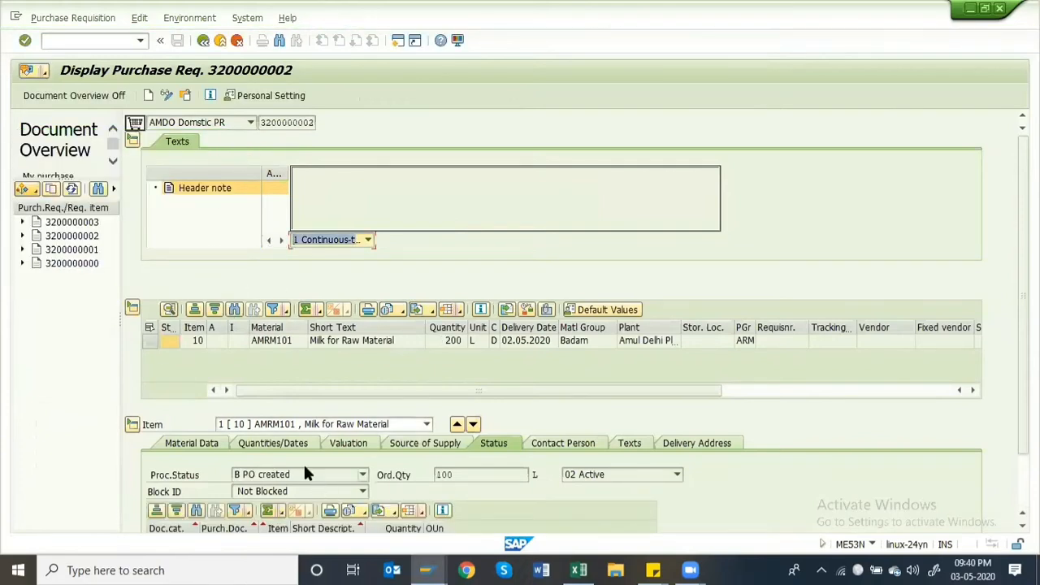
{"action": "scroll", "coordinate": [435, 423], "scroll_direction": "down", "scroll_amount": 1}
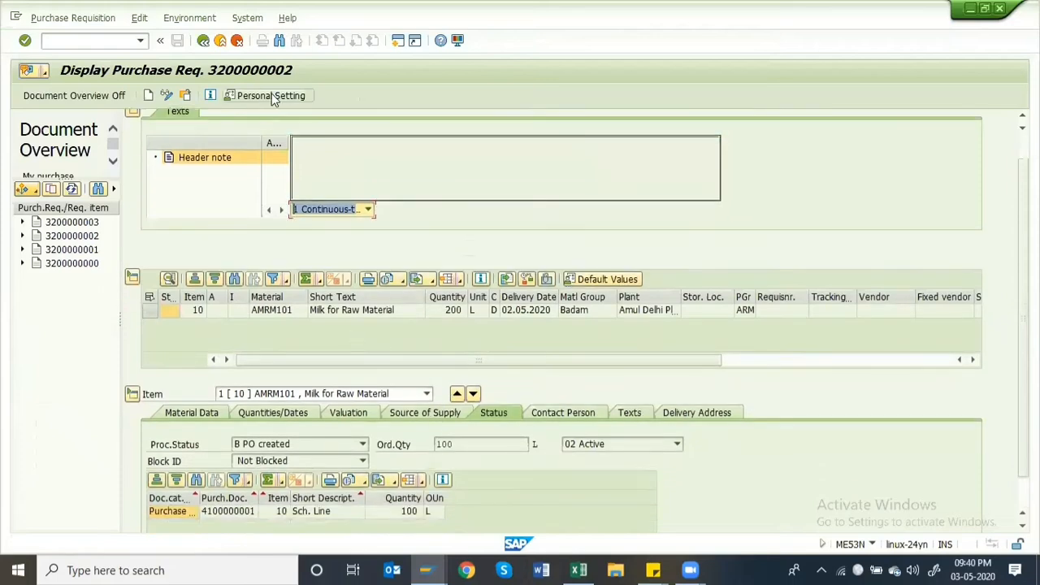
- Leave the requisition display and open the purchase requisition list selection in transaction ME5A
{"action": "left_click", "coordinate": [216, 42]}
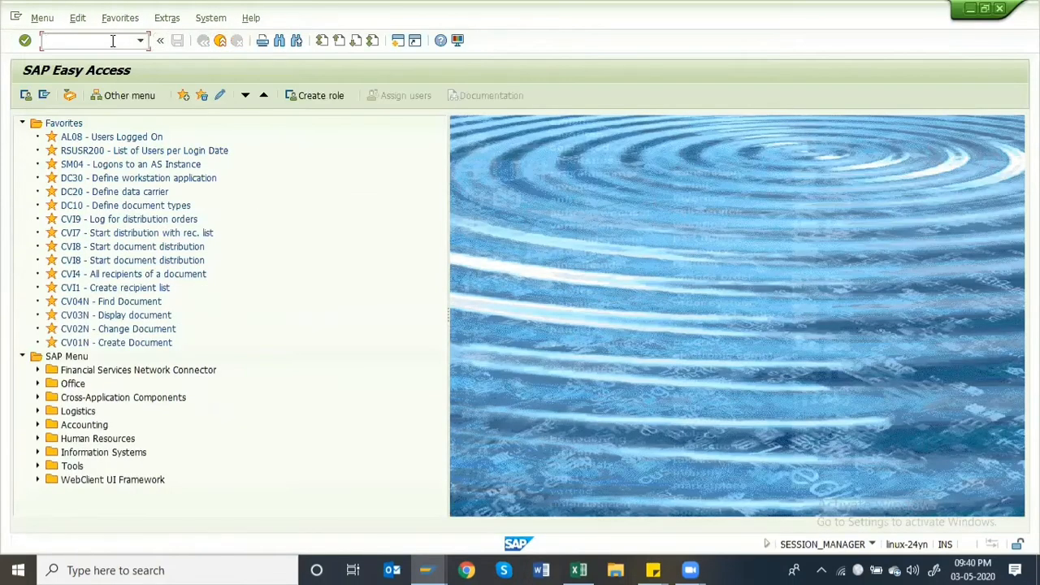
{"action": "type", "text": "me5"}
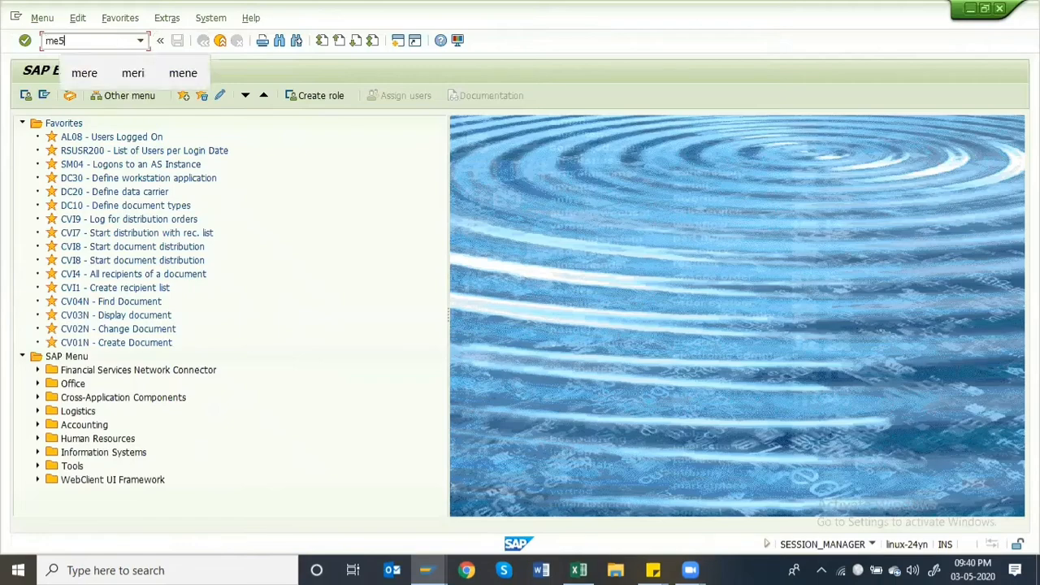
{"action": "type", "text": "a"}
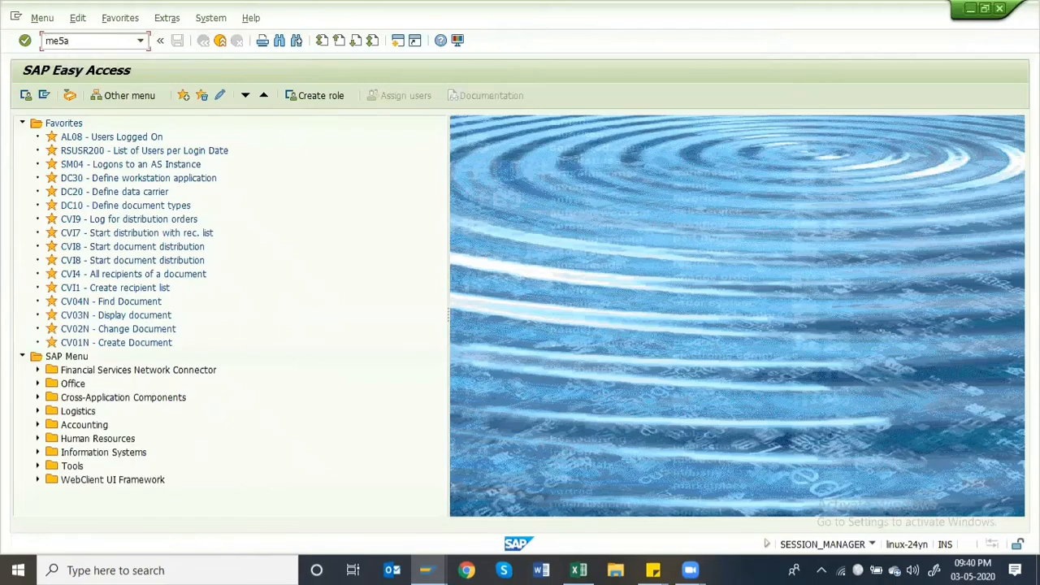
{"action": "key", "text": "Return"}
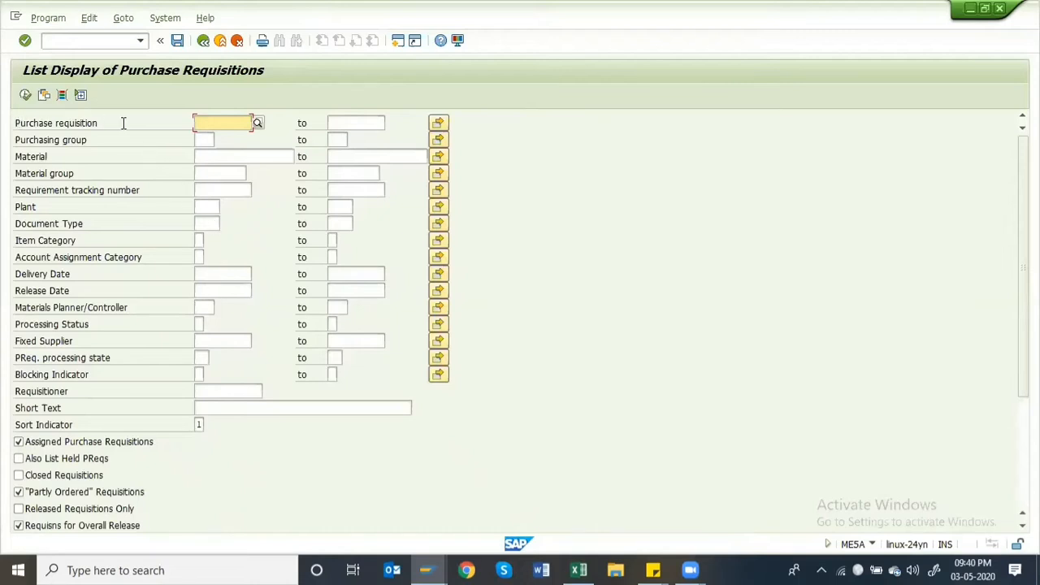
{"action": "left_click", "coordinate": [202, 140]}
{"action": "left_click", "coordinate": [244, 119]}
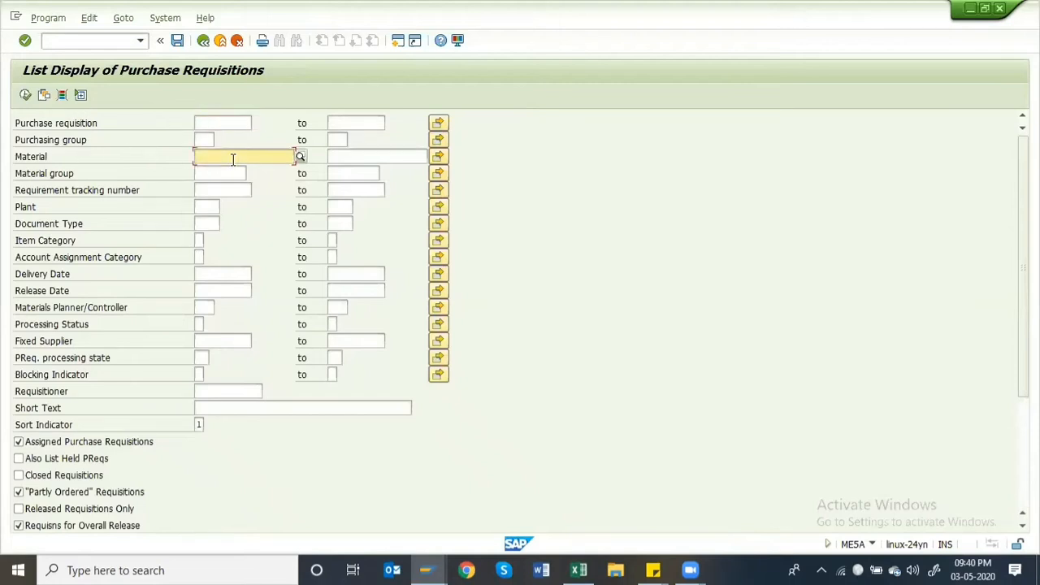
{"action": "left_click", "coordinate": [232, 157]}
- Open the dynamic selections and add the purchase requisition's Document Type as a selection field
{"action": "left_click", "coordinate": [61, 96]}
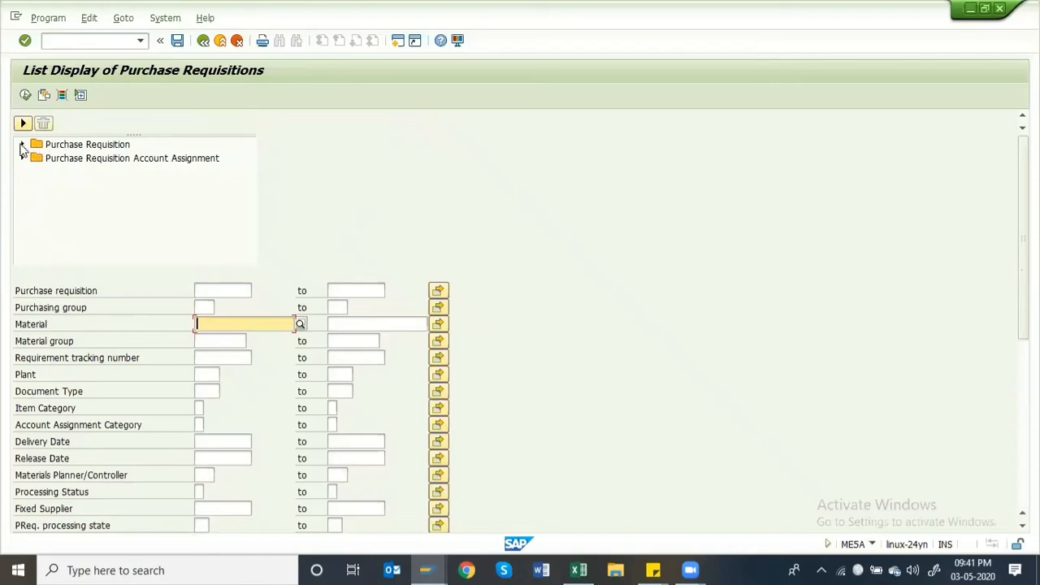
{"action": "left_click", "coordinate": [22, 146]}
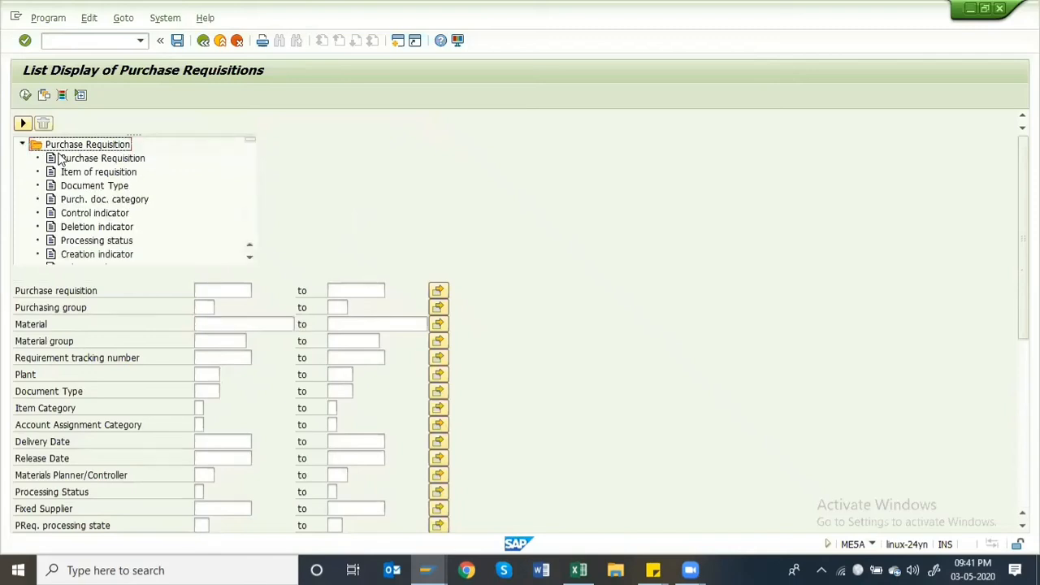
{"action": "scroll", "coordinate": [89, 215], "scroll_direction": "down", "scroll_amount": 3}
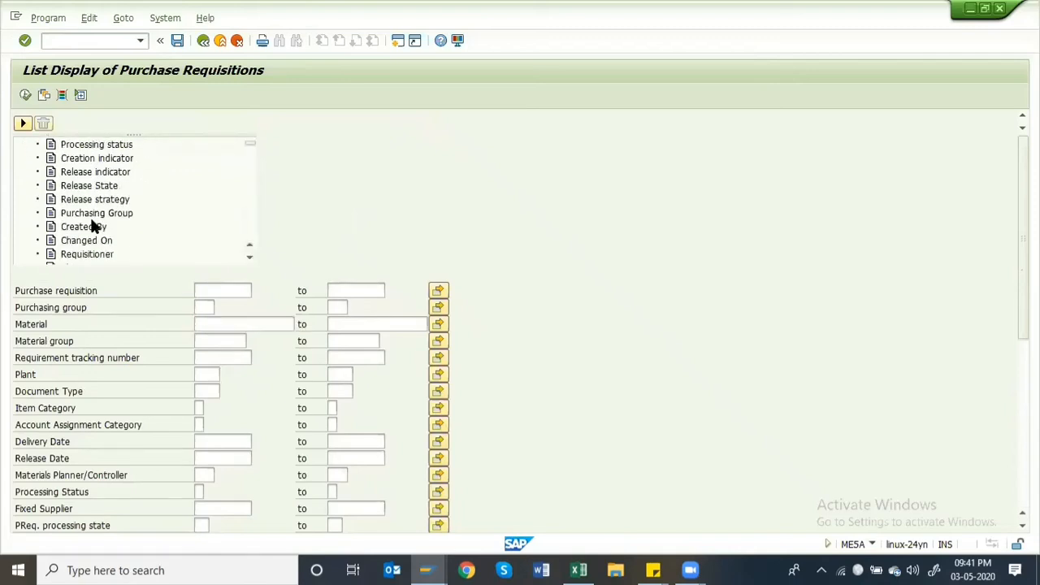
{"action": "scroll", "coordinate": [89, 216], "scroll_direction": "up", "scroll_amount": 3}
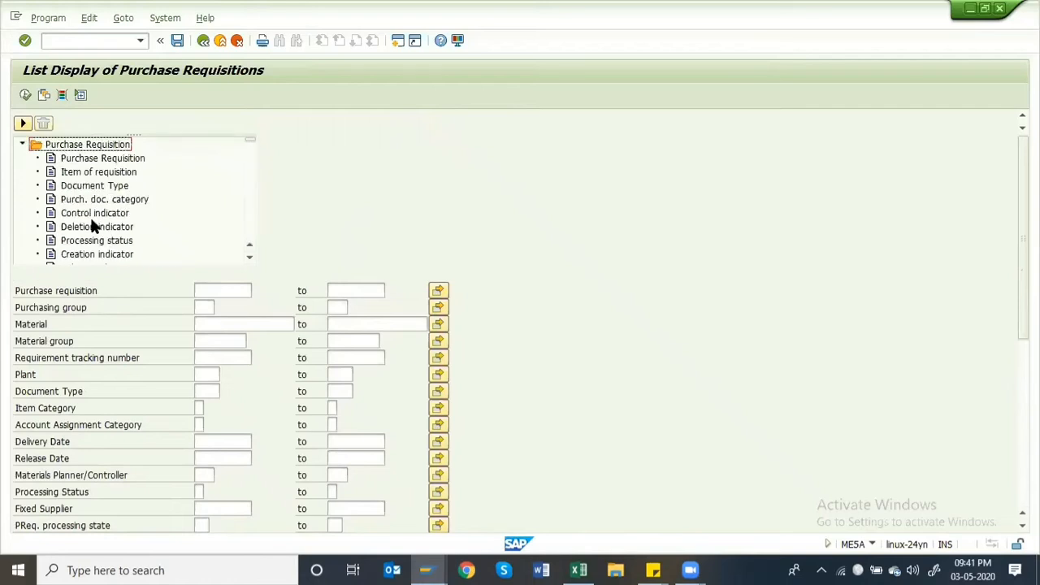
{"action": "left_click", "coordinate": [77, 188]}
{"action": "double_click", "coordinate": [79, 189]}
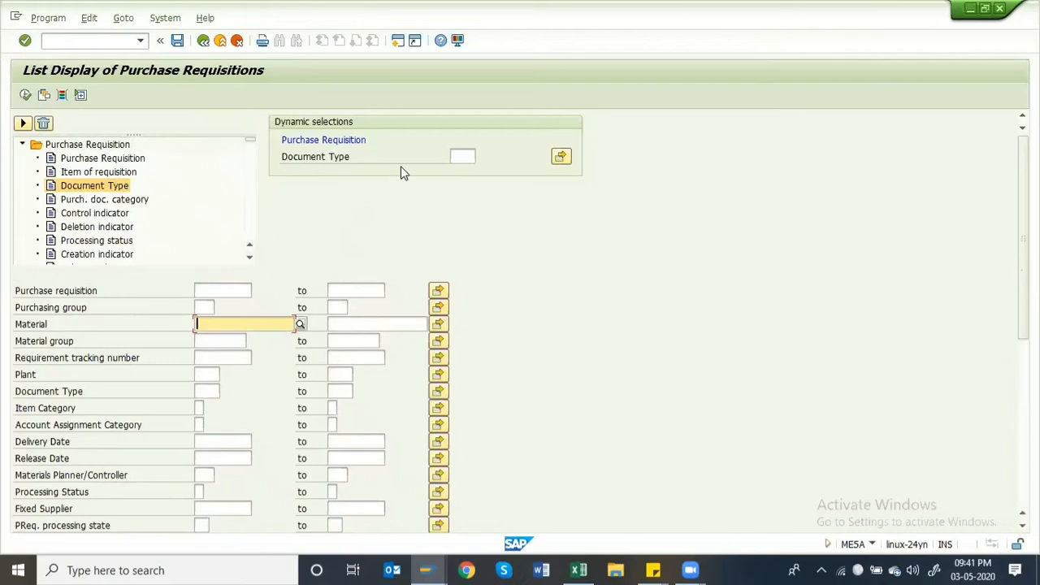
- Look up the domestic document type in the PR sheet of SAP MM.xlsx in Excel and execute the SAP list for document type amdo
{"action": "left_click", "coordinate": [465, 156]}
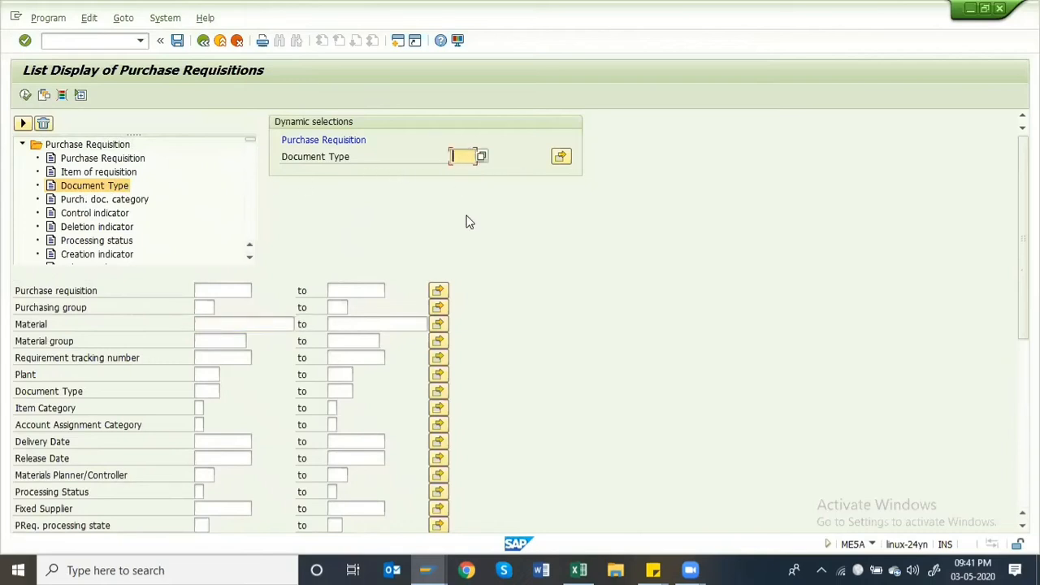
{"action": "type", "text": "an"}
{"action": "key", "text": "alt+Tab"}
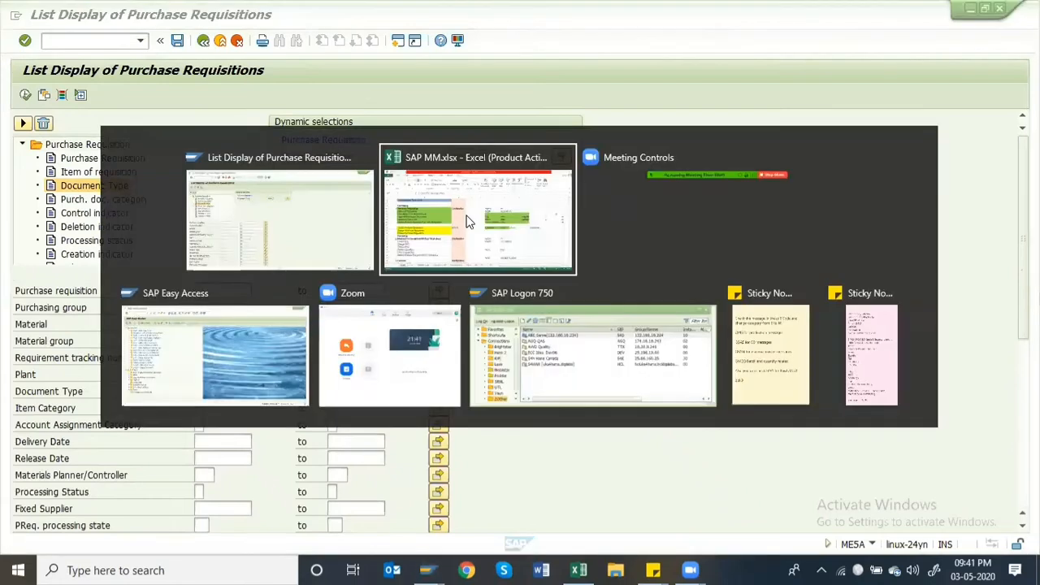
{"action": "left_click_drag", "start_coordinate": [121, 319], "coordinate": [221, 348]}
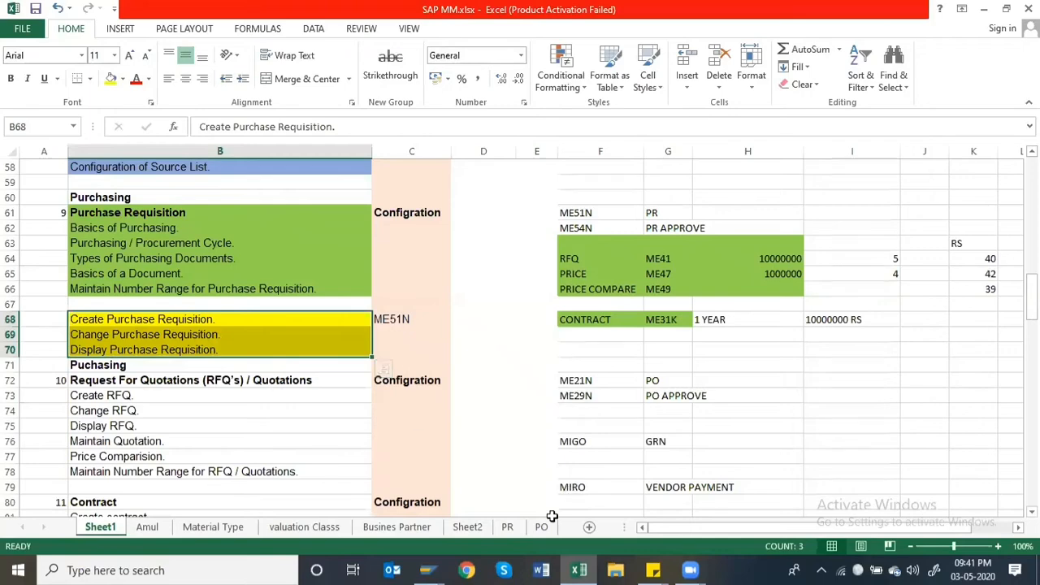
{"action": "left_click", "coordinate": [507, 527]}
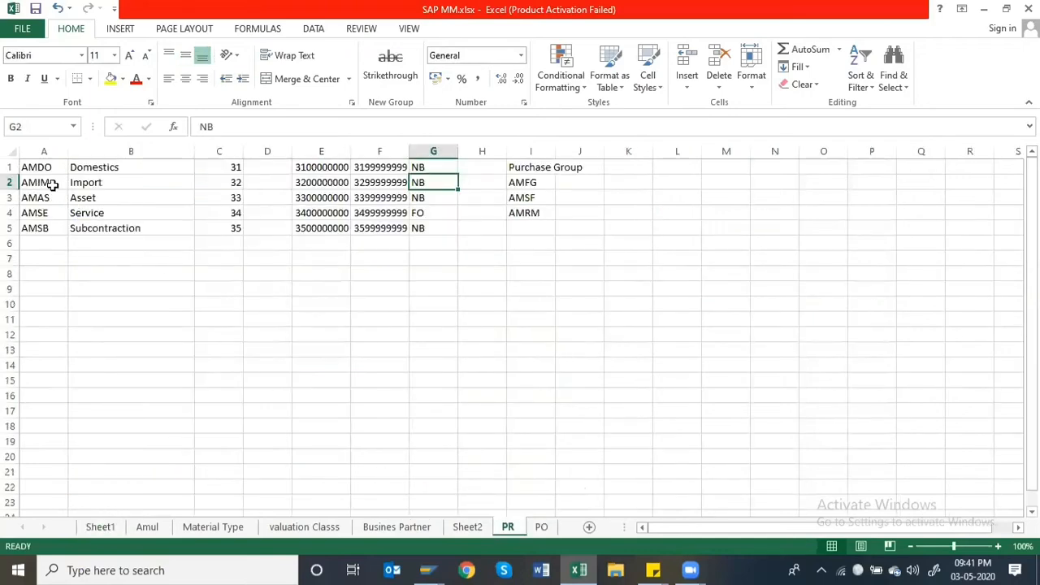
{"action": "key", "text": "alt+Tab"}
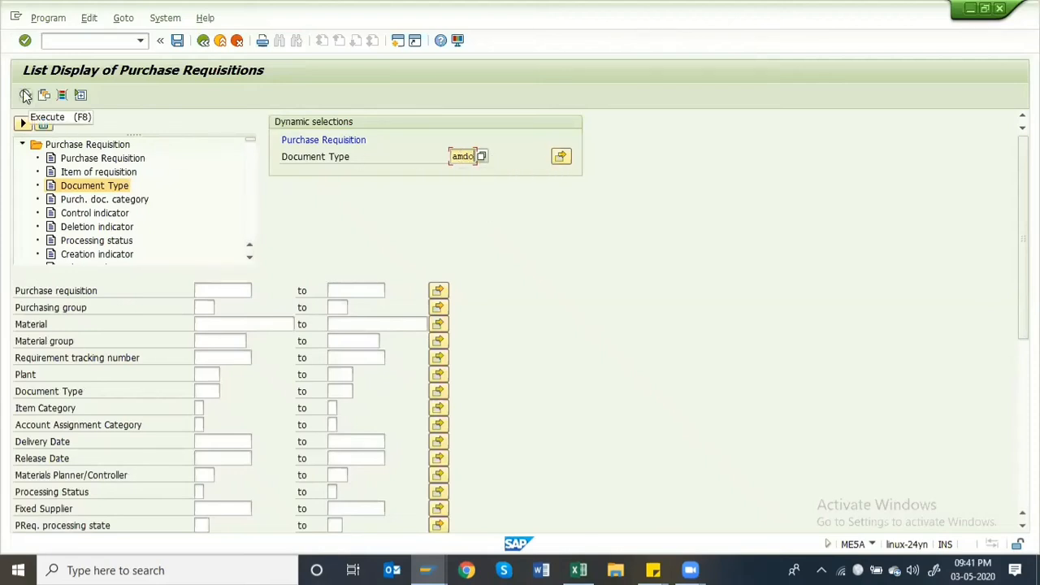
{"action": "left_click", "coordinate": [25, 95]}
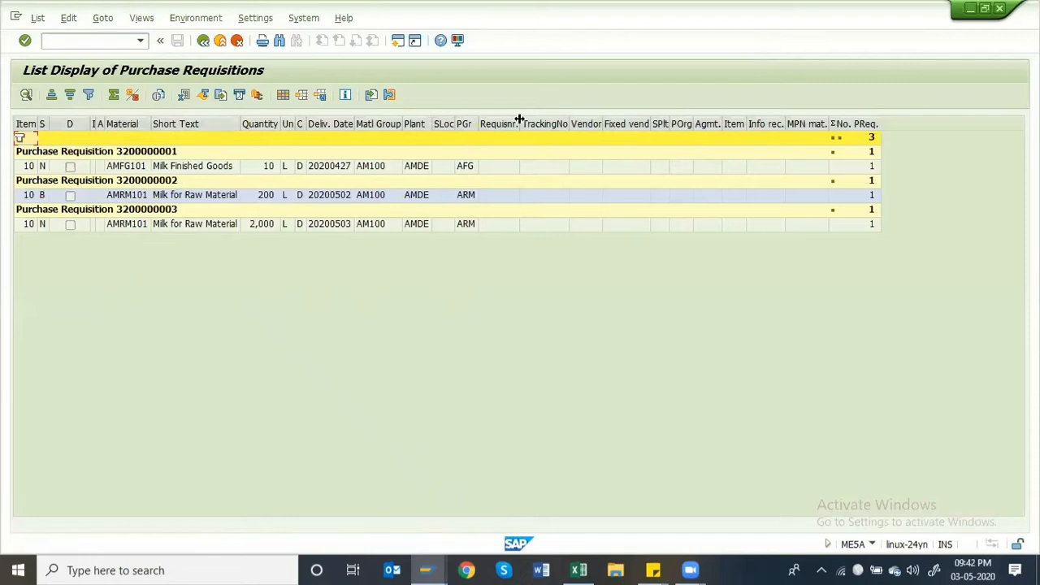
- Change the list layout so that all columns of the column set are displayed, and apply it
{"action": "left_click", "coordinate": [283, 96]}
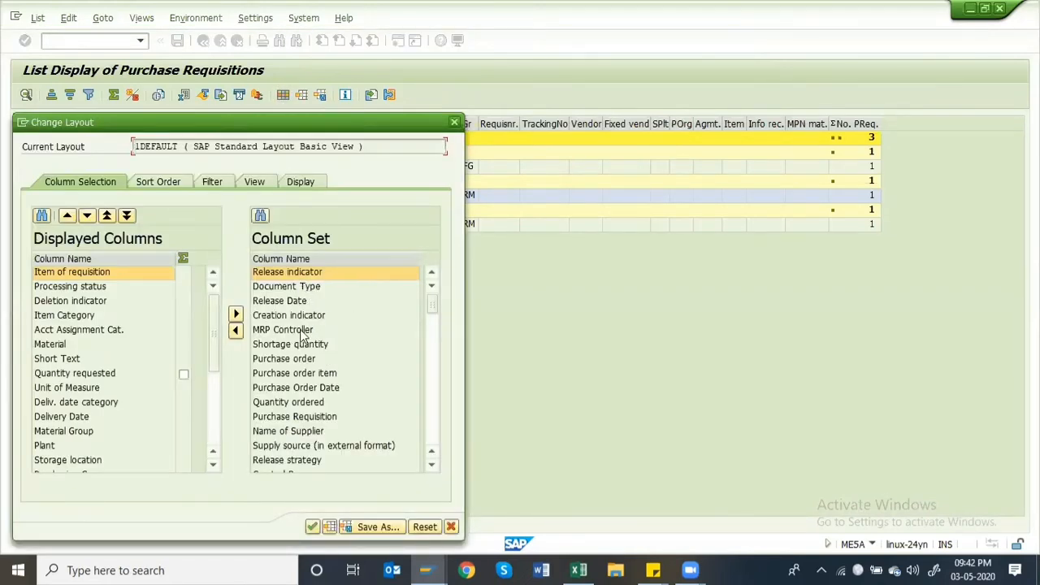
{"action": "scroll", "coordinate": [306, 386], "scroll_direction": "down", "scroll_amount": 10}
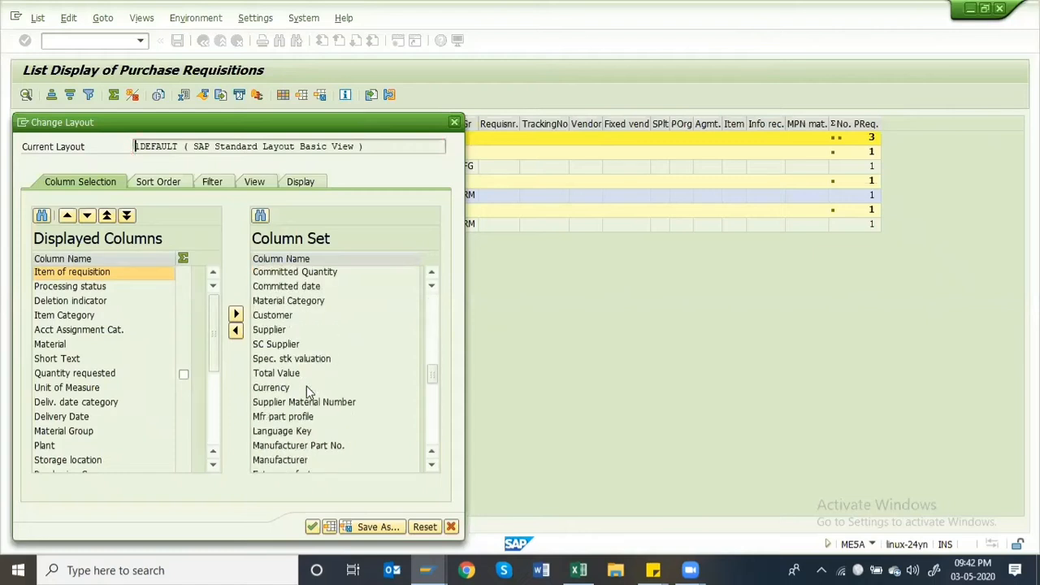
{"action": "scroll", "coordinate": [306, 385], "scroll_direction": "down", "scroll_amount": 1}
{"action": "left_click", "coordinate": [303, 329]}
{"action": "scroll", "coordinate": [285, 306], "scroll_direction": "up", "scroll_amount": 5}
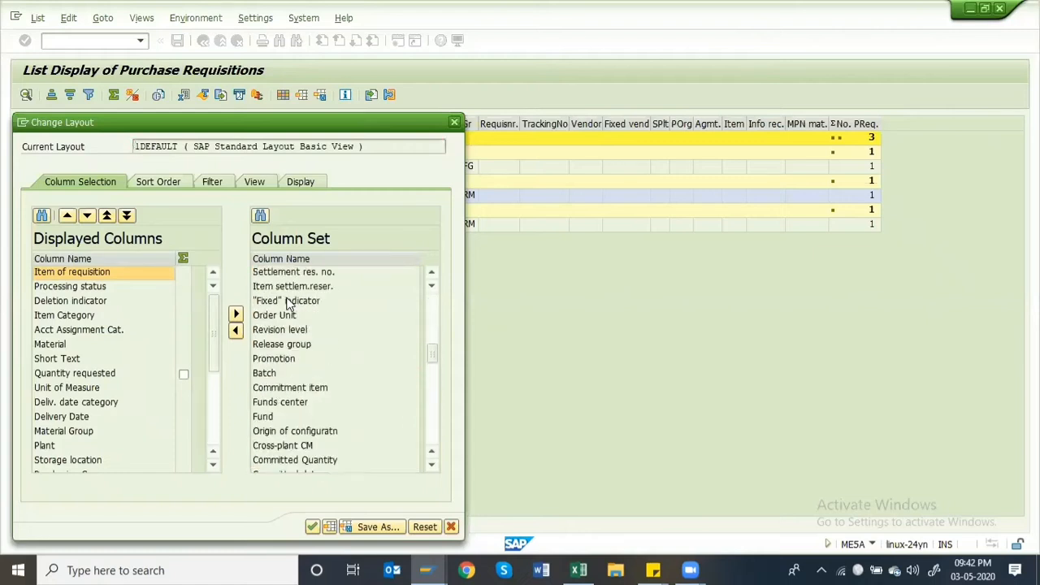
{"action": "scroll", "coordinate": [287, 302], "scroll_direction": "up", "scroll_amount": 1}
{"action": "left_click", "coordinate": [278, 291]}
{"action": "left_click", "coordinate": [235, 329]}
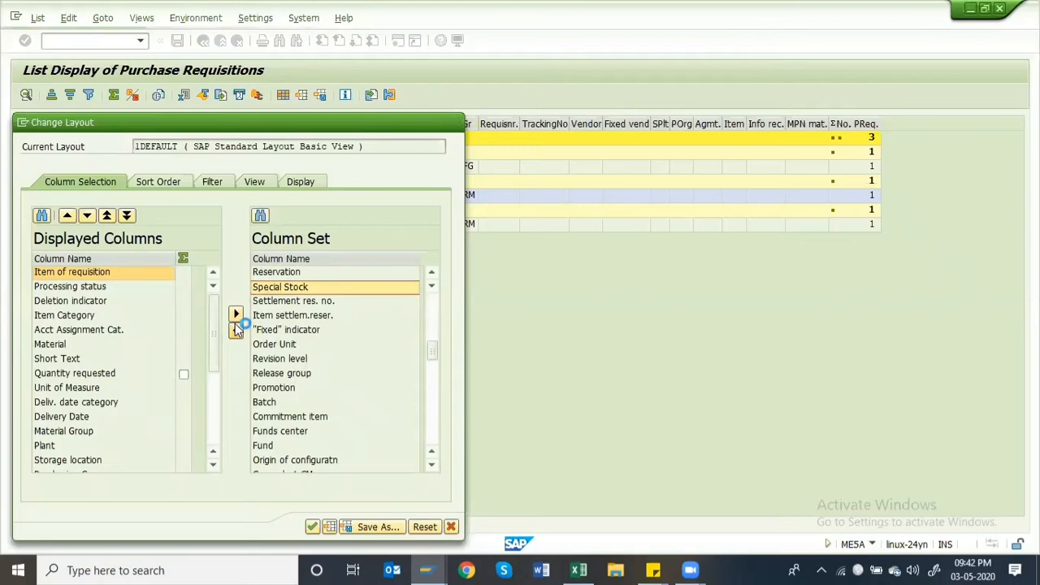
{"action": "left_click", "coordinate": [270, 260]}
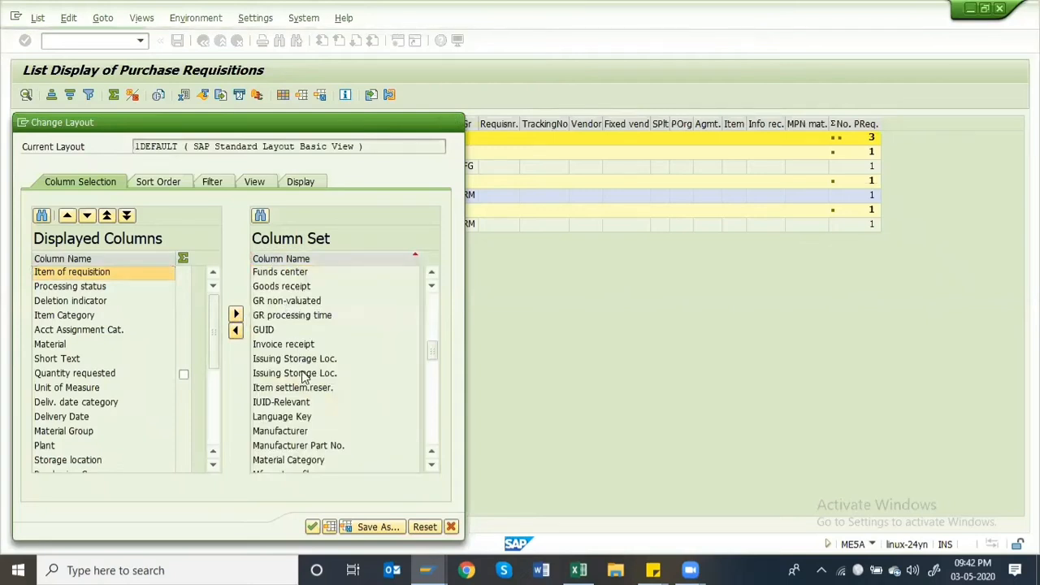
{"action": "left_click", "coordinate": [236, 330]}
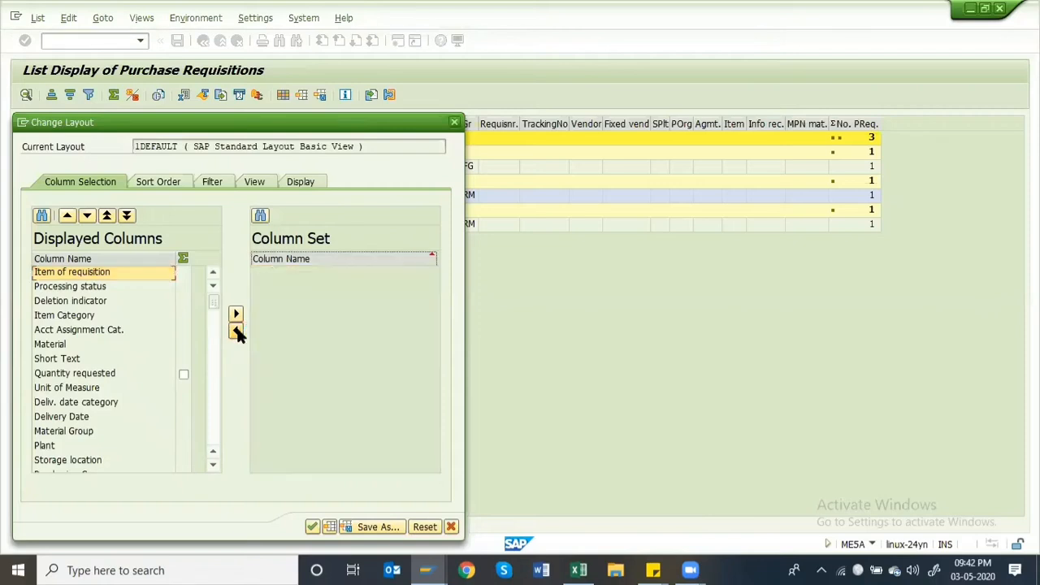
{"action": "left_click", "coordinate": [312, 526]}
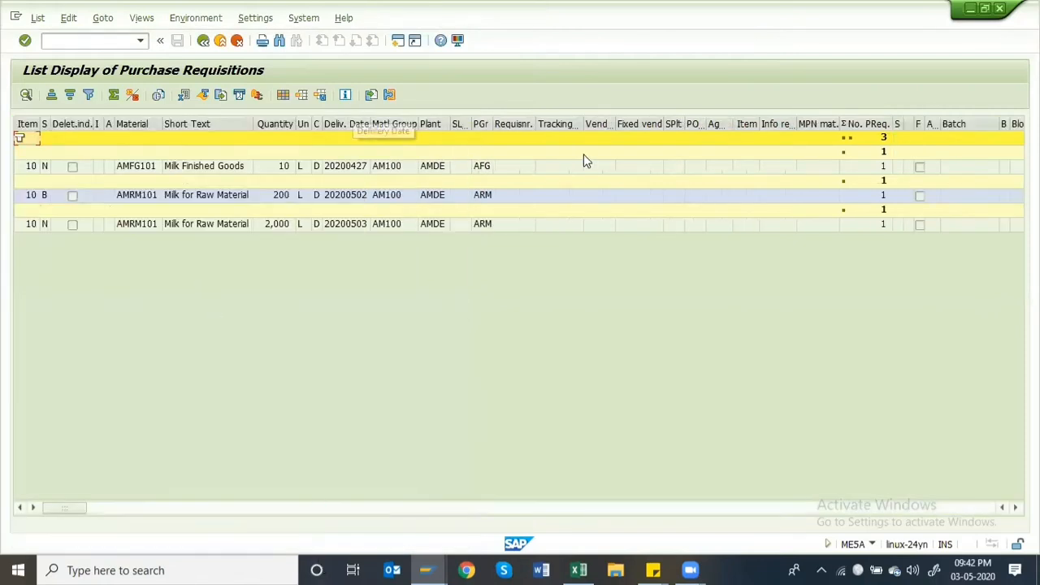
- Look through the added columns of the requisition list, including the purchase order, quantity ordered and release date columns
{"action": "scroll", "coordinate": [719, 162], "scroll_direction": "right", "scroll_amount": 6}
{"action": "scroll", "coordinate": [719, 163], "scroll_direction": "right", "scroll_amount": 8}
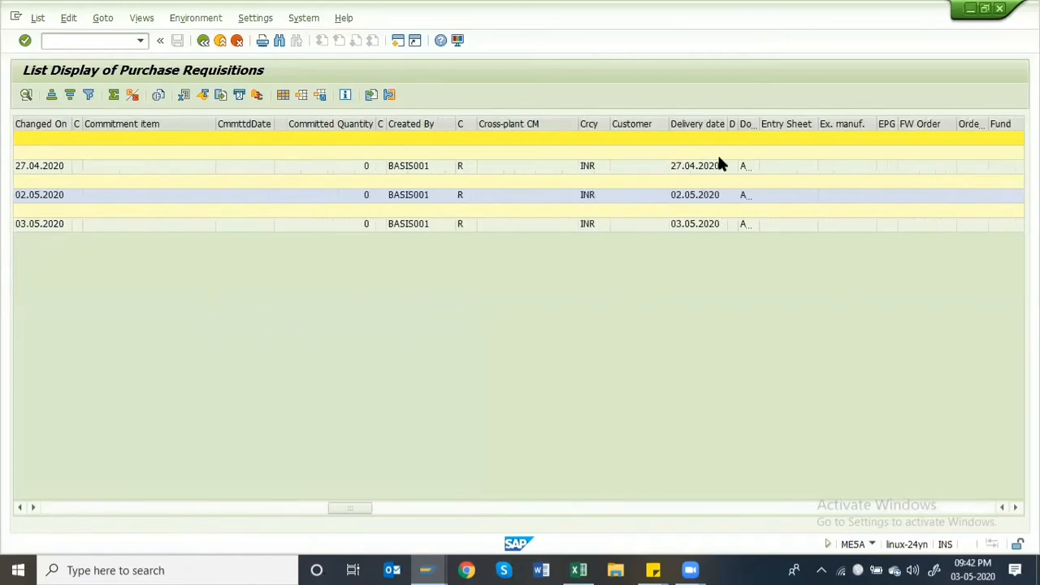
{"action": "scroll", "coordinate": [718, 161], "scroll_direction": "right", "scroll_amount": 10}
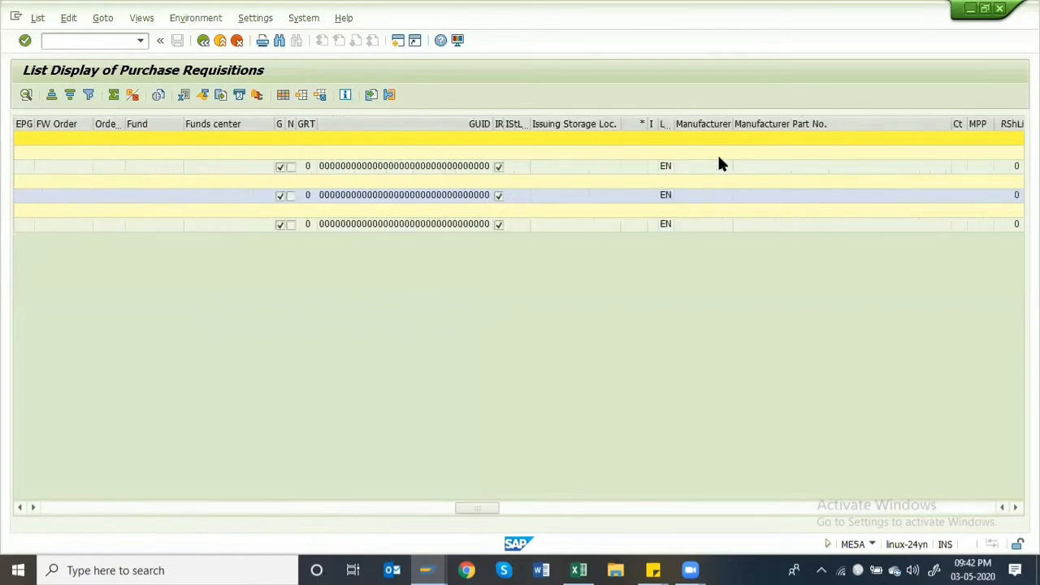
{"action": "left_click", "coordinate": [718, 156]}
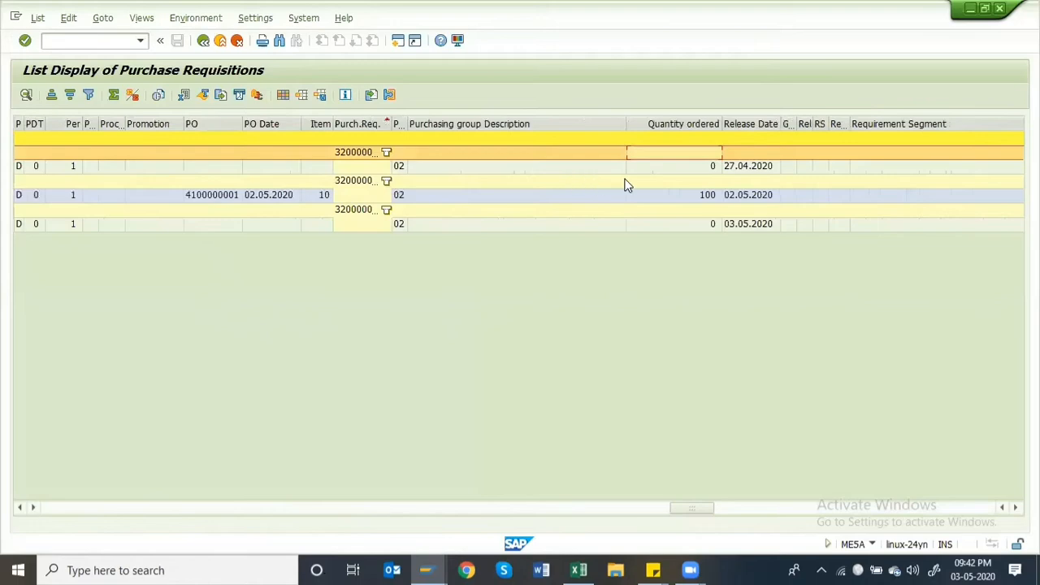
{"action": "scroll", "coordinate": [626, 186], "scroll_direction": "left", "scroll_amount": 2}
{"action": "scroll", "coordinate": [320, 198], "scroll_direction": "left", "scroll_amount": 8}
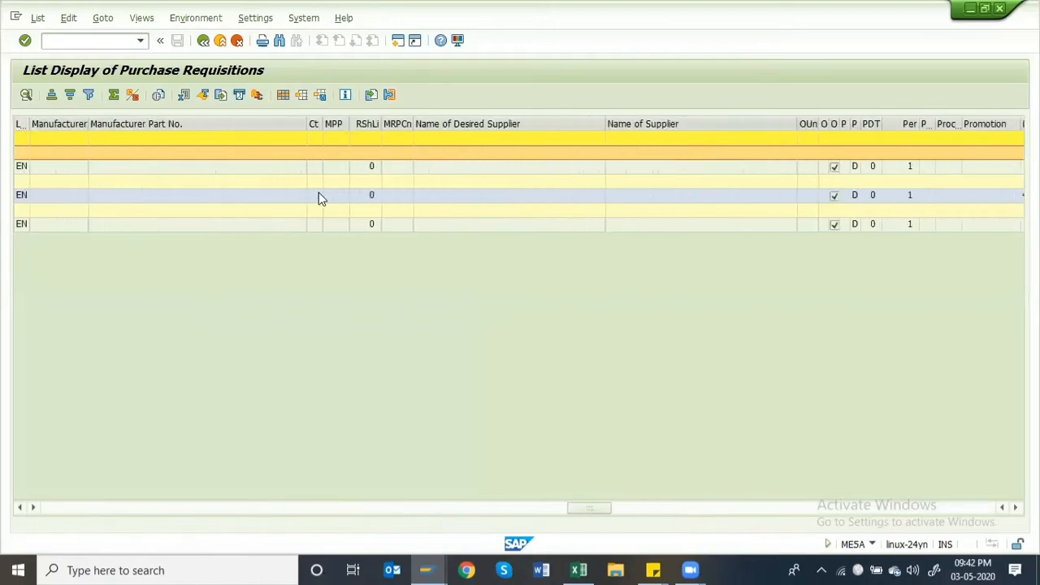
{"action": "scroll", "coordinate": [320, 197], "scroll_direction": "left", "scroll_amount": 10}
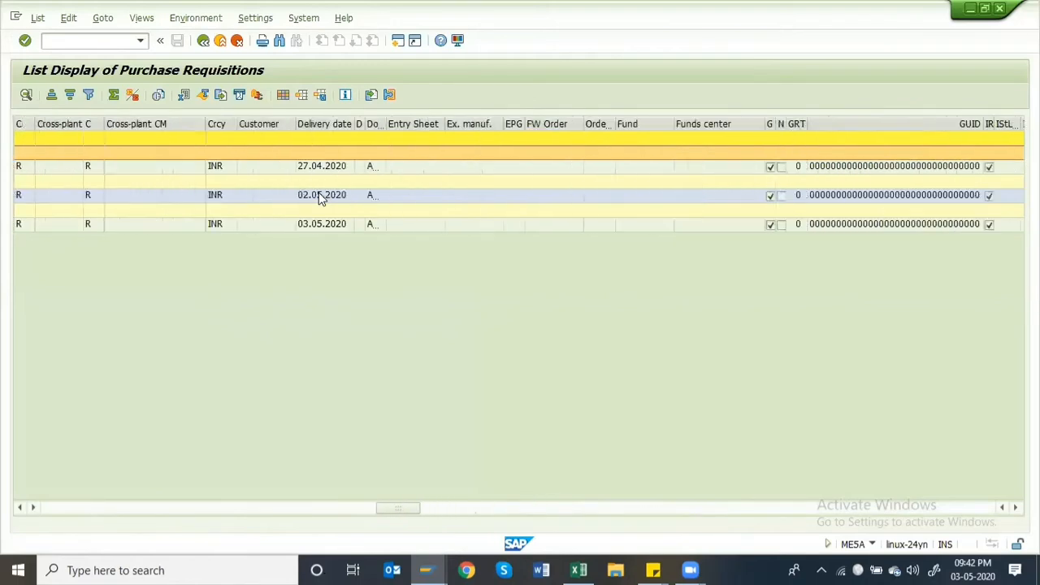
{"action": "scroll", "coordinate": [320, 195], "scroll_direction": "left", "scroll_amount": 8}
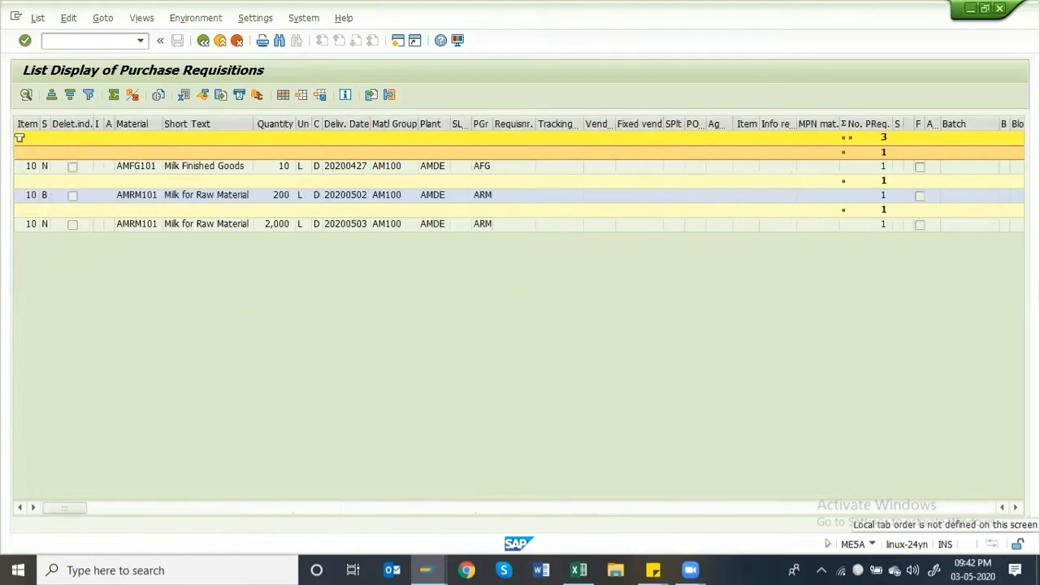
- Widen the Purchase Requisition column to show the full requisition numbers and examine the purchase order columns beside it
{"action": "left_click", "coordinate": [1015, 508]}
{"action": "left_click", "coordinate": [1015, 508]}
{"action": "left_click", "coordinate": [1016, 507]}
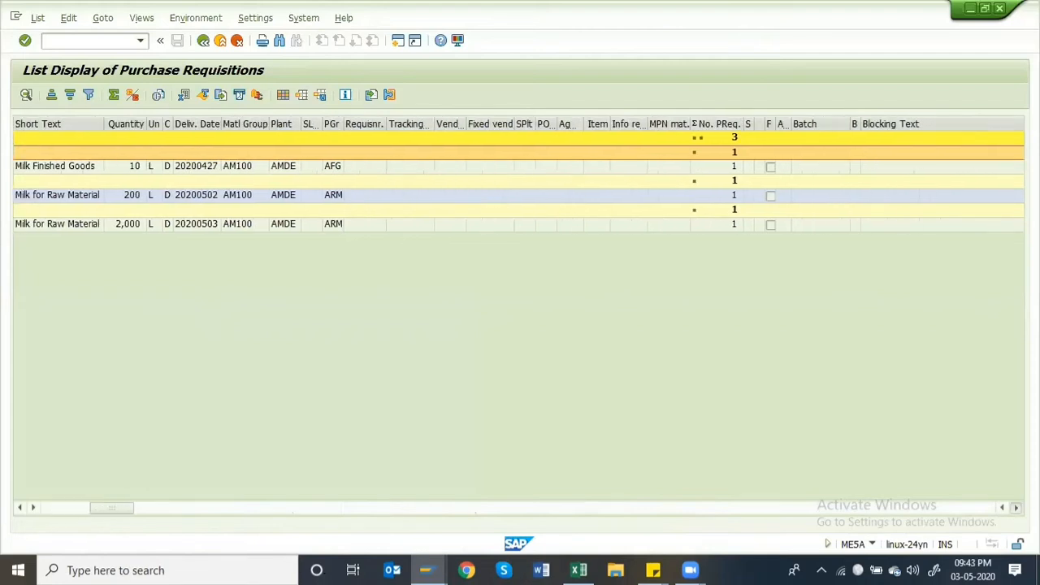
{"action": "left_click", "coordinate": [1016, 508]}
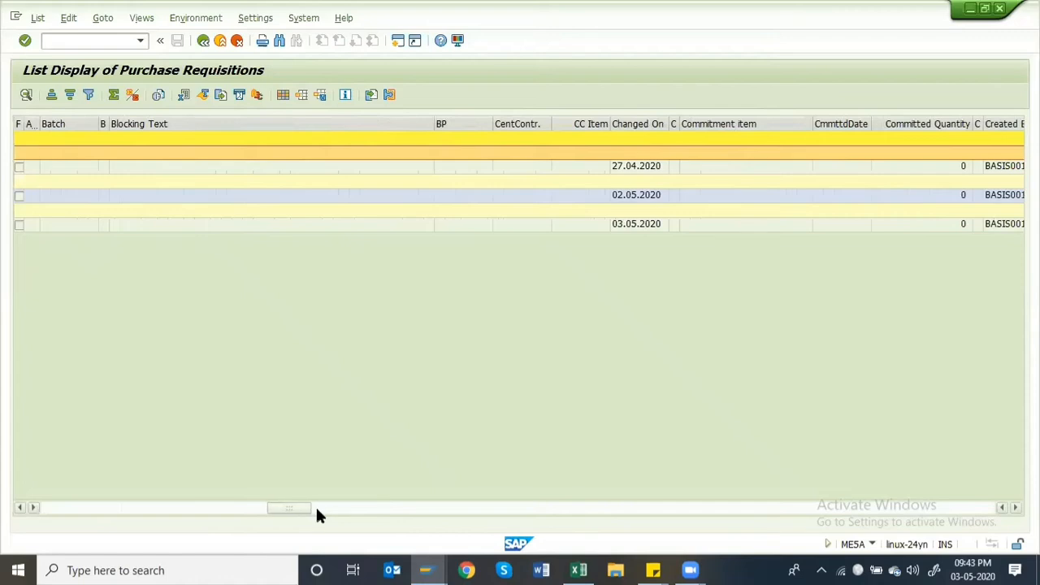
{"action": "left_click_drag", "start_coordinate": [316, 510], "coordinate": [715, 511]}
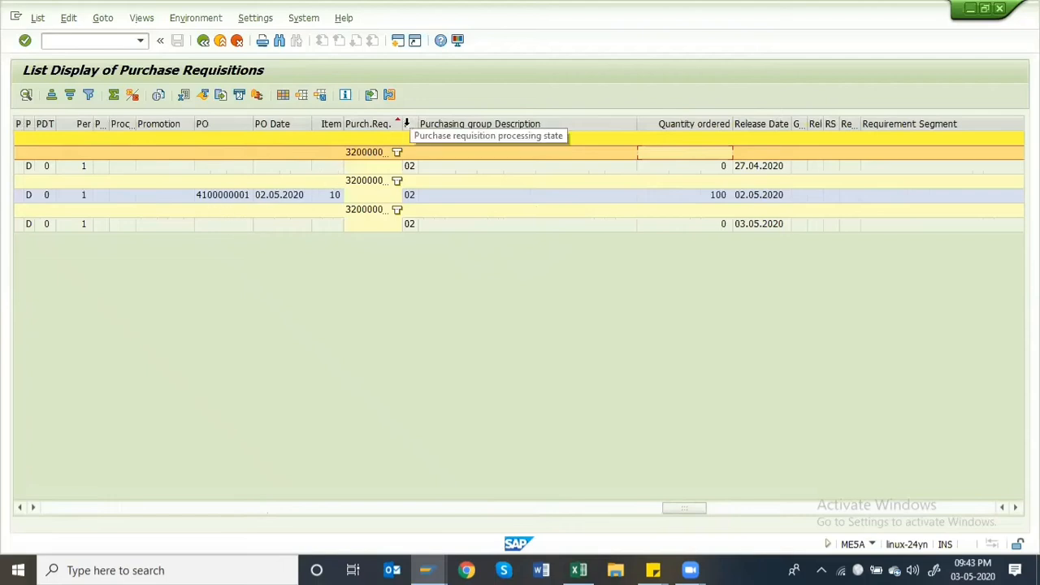
{"action": "left_click_drag", "start_coordinate": [403, 123], "coordinate": [515, 122]}
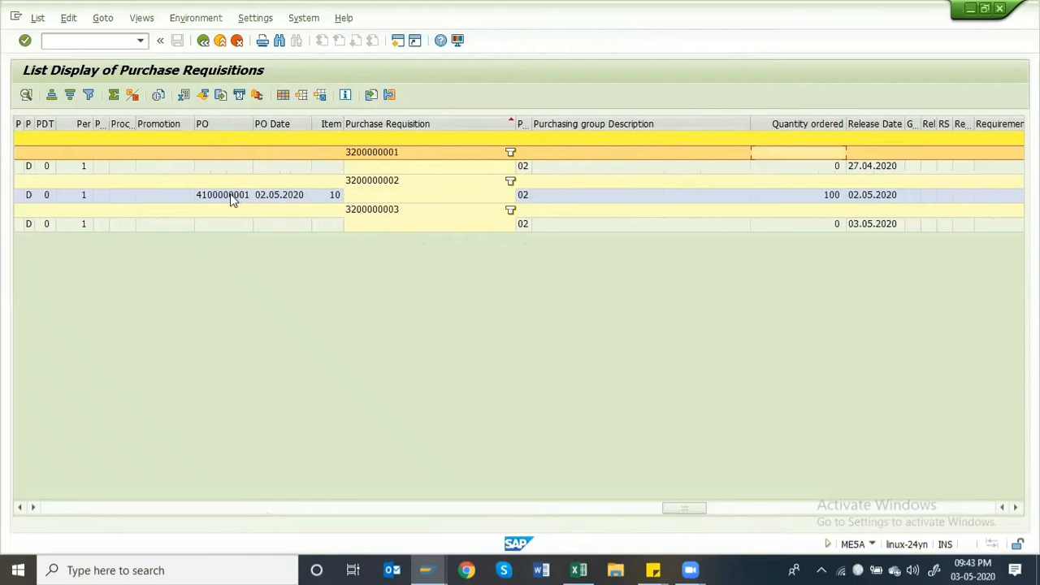
{"action": "scroll", "coordinate": [634, 201], "scroll_direction": "right", "scroll_amount": 2}
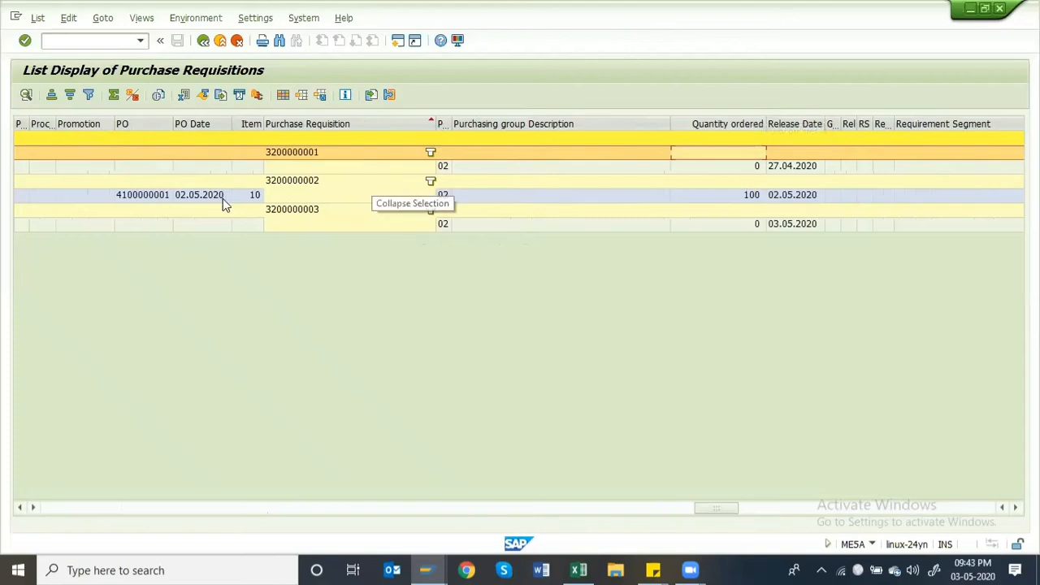
{"action": "scroll", "coordinate": [344, 236], "scroll_direction": "left", "scroll_amount": 5}
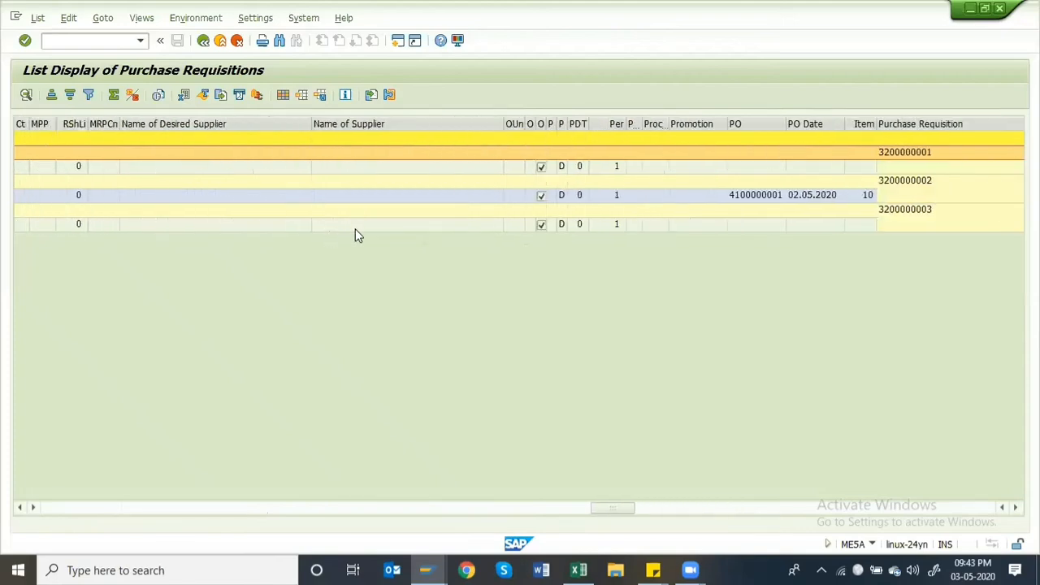
- Look back through the requisition list to its first columns, then leave the report for the SAP Easy Access screen
{"action": "scroll", "coordinate": [203, 201], "scroll_direction": "left", "scroll_amount": 10}
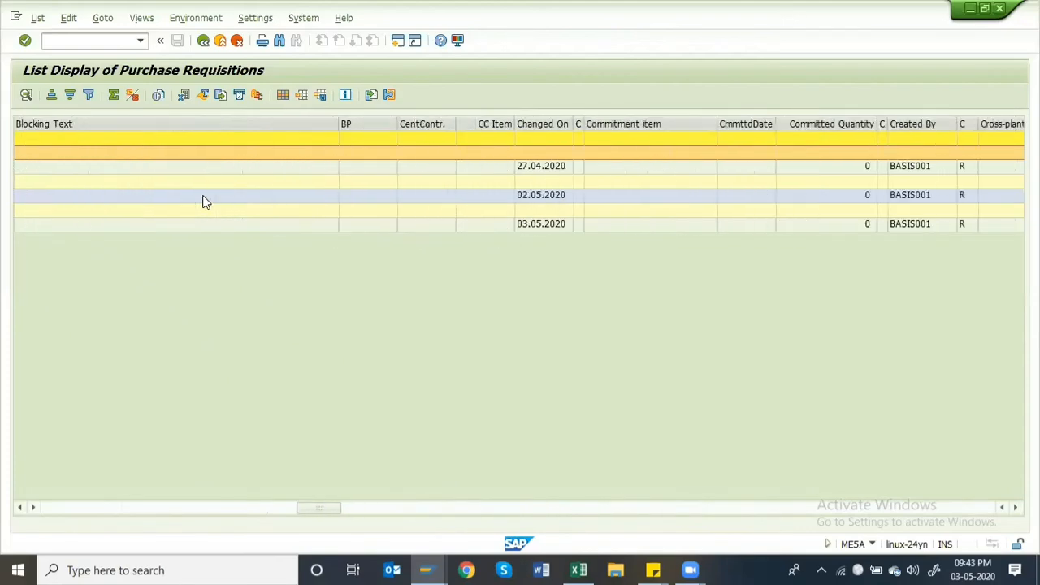
{"action": "scroll", "coordinate": [370, 189], "scroll_direction": "left", "scroll_amount": 10}
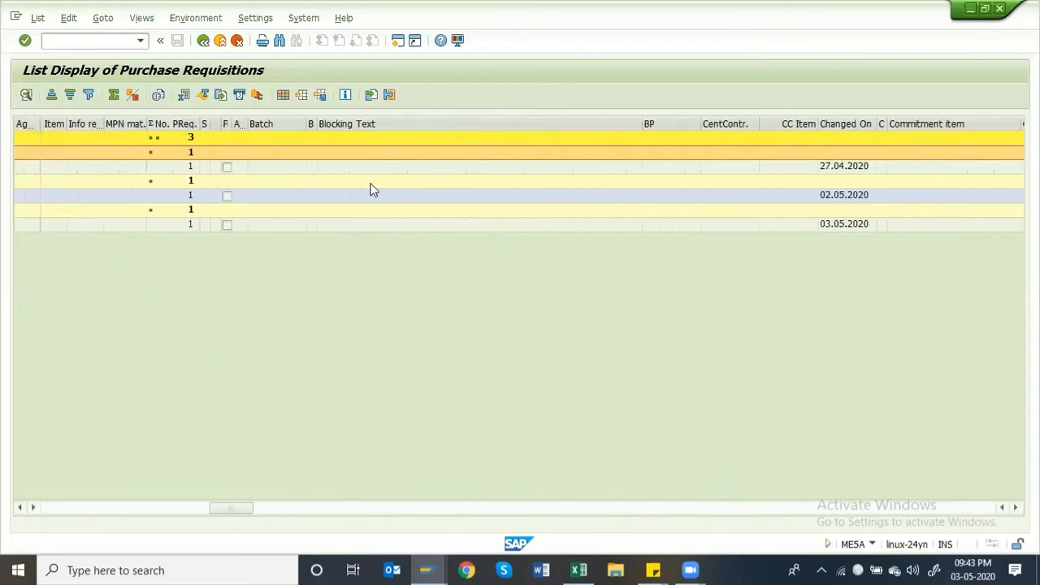
{"action": "scroll", "coordinate": [184, 197], "scroll_direction": "left", "scroll_amount": 8}
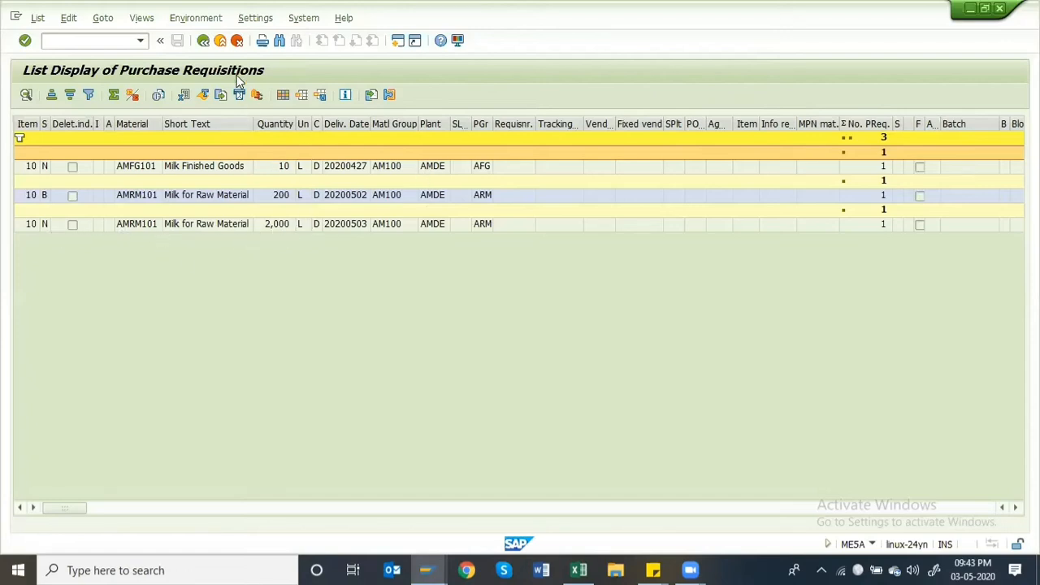
{"action": "left_click", "coordinate": [220, 40]}
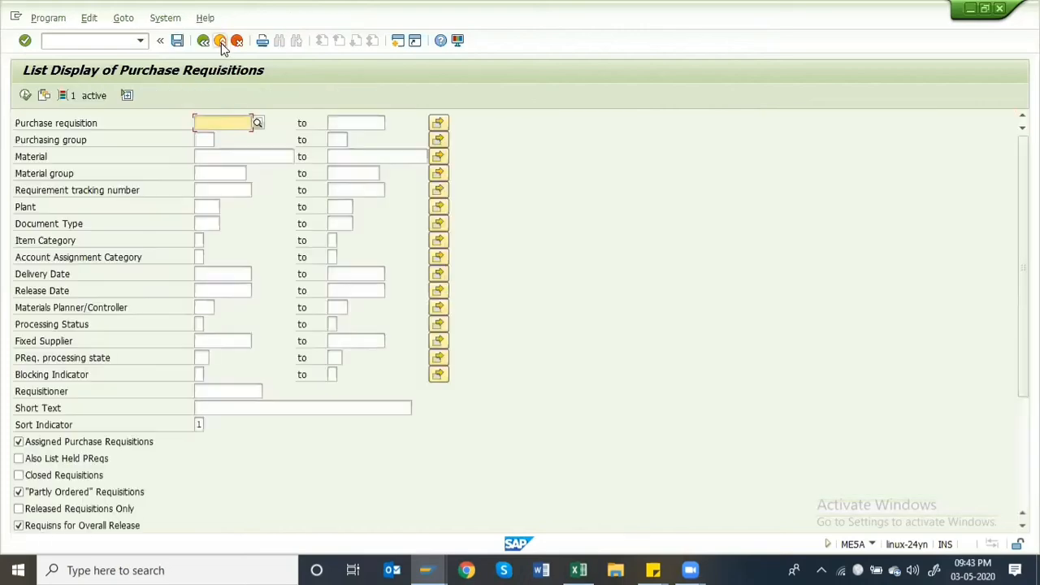
{"action": "left_click", "coordinate": [220, 41]}
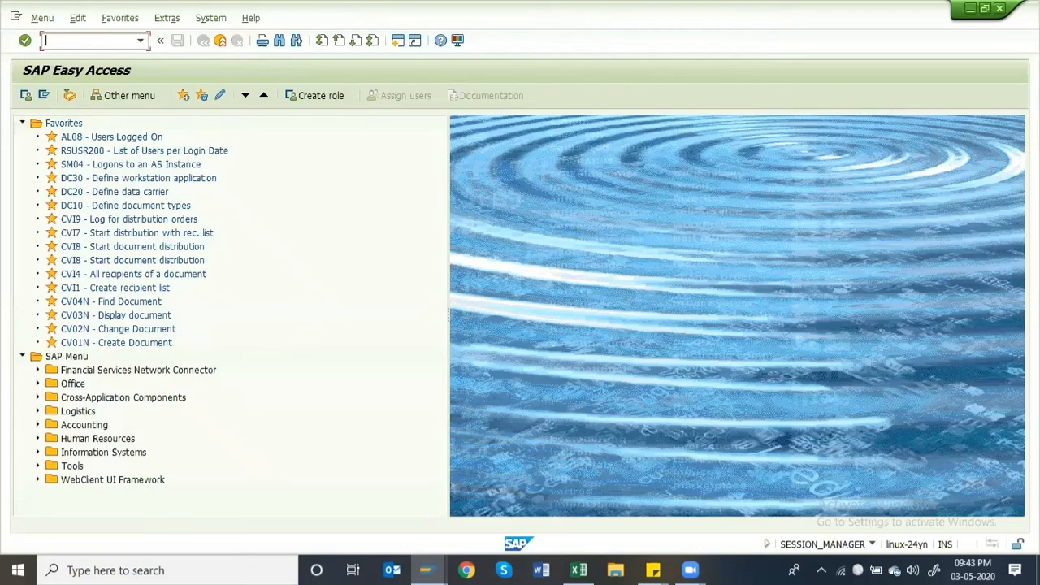
- Open the purchase requisition release transaction ME54N, acknowledge the information message and exit the displayed requisition
{"action": "type", "text": "me54n"}
{"action": "key", "text": "Return"}
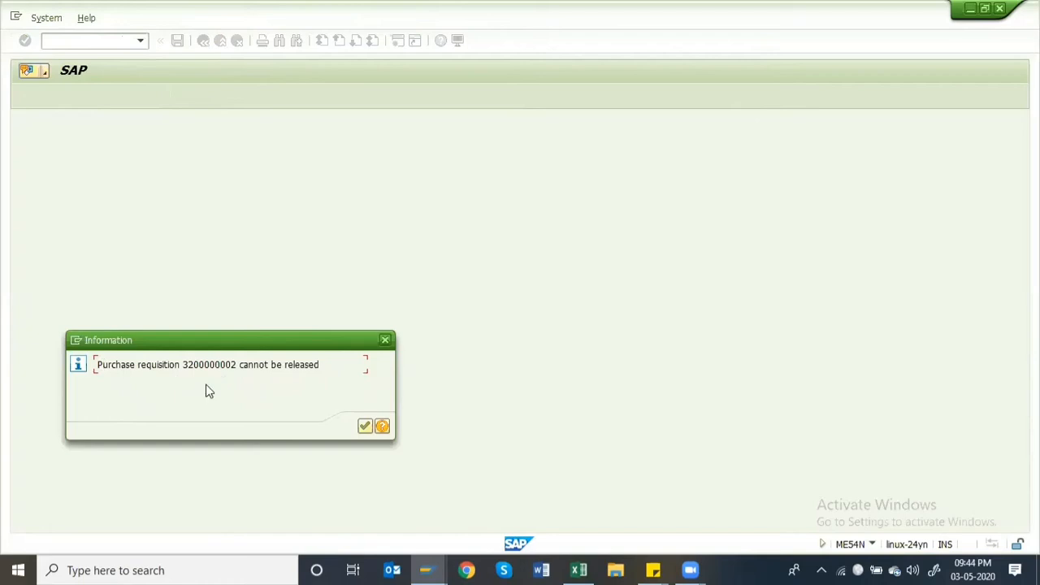
{"action": "left_click", "coordinate": [364, 427]}
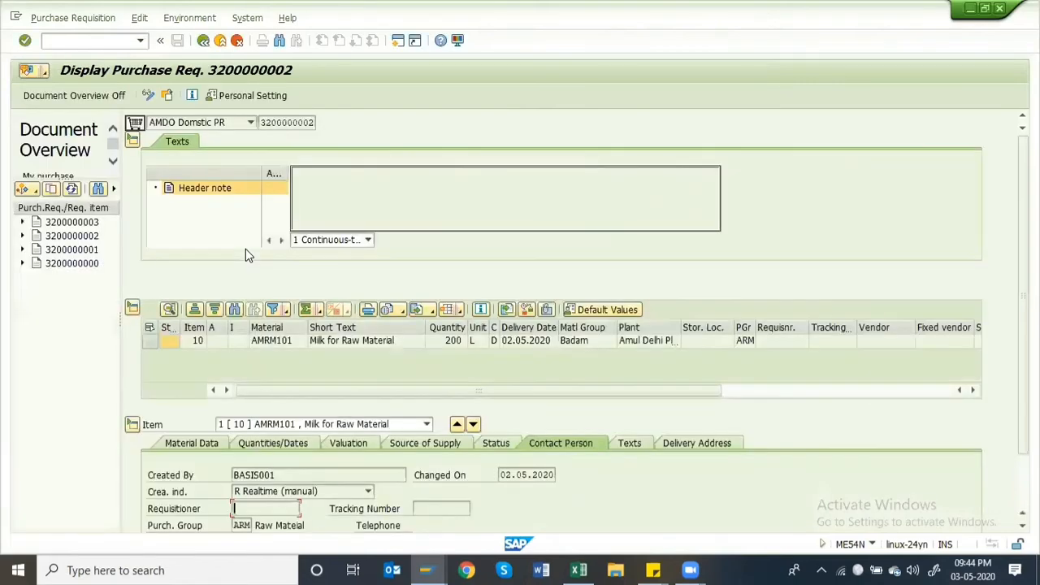
{"action": "left_click", "coordinate": [228, 43]}
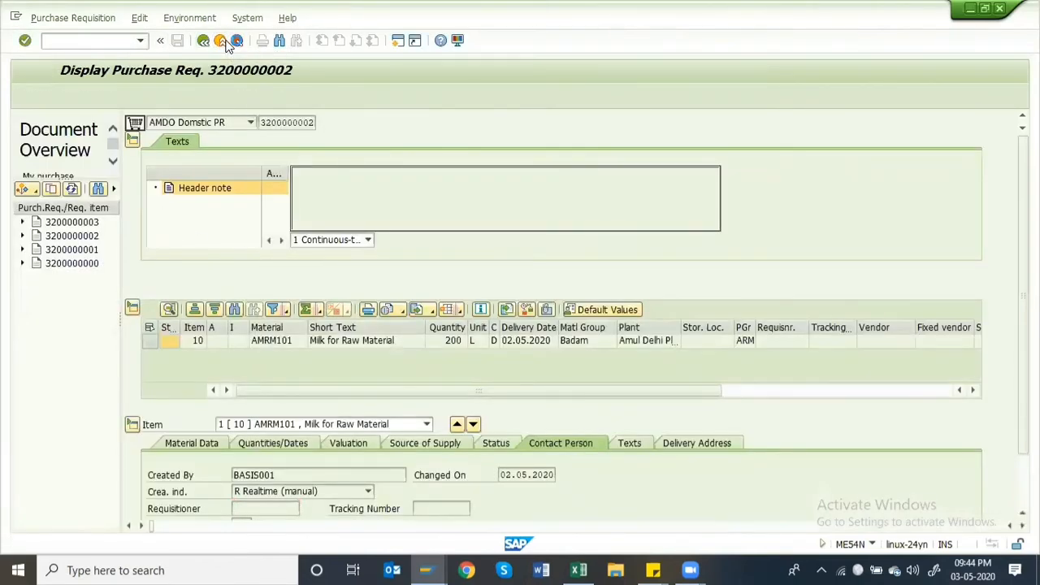
- Switch to SAP MM.xlsx in Excel and review the purchase requisition and RFQ/Quotations topics in Sheet1
{"action": "key", "text": "alt+Tab"}
{"action": "key", "text": "alt+Tab"}
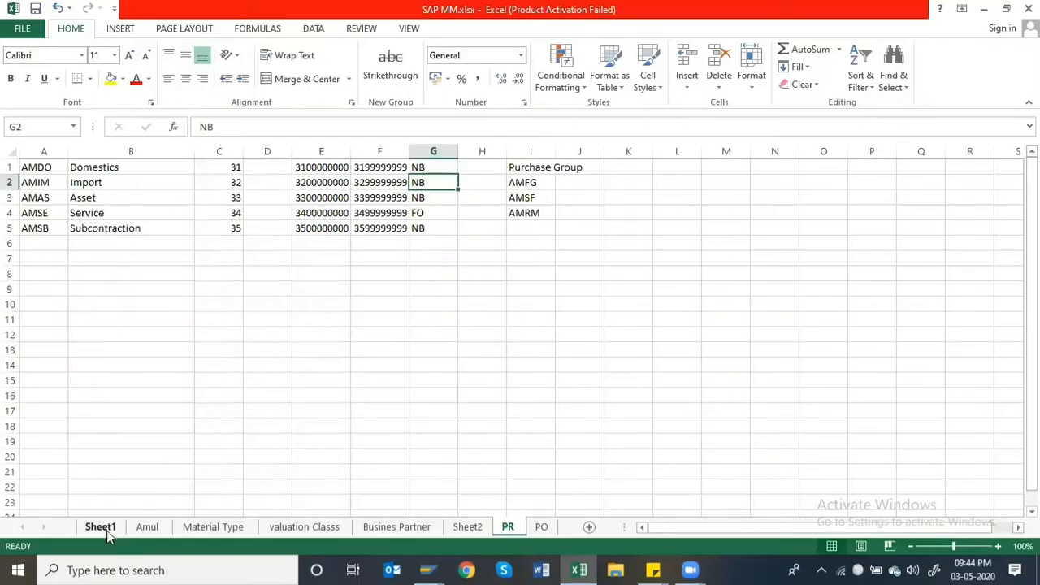
{"action": "left_click", "coordinate": [101, 528]}
{"action": "scroll", "coordinate": [168, 328], "scroll_direction": "down", "scroll_amount": 1}
{"action": "scroll", "coordinate": [168, 328], "scroll_direction": "down", "scroll_amount": 1}
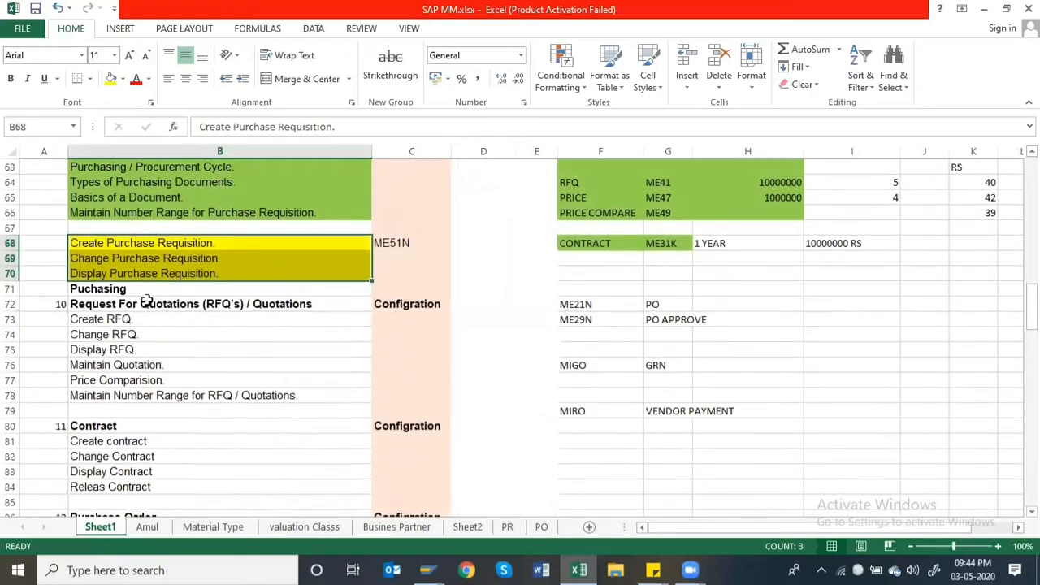
{"action": "left_click_drag", "start_coordinate": [62, 171], "coordinate": [319, 258]}
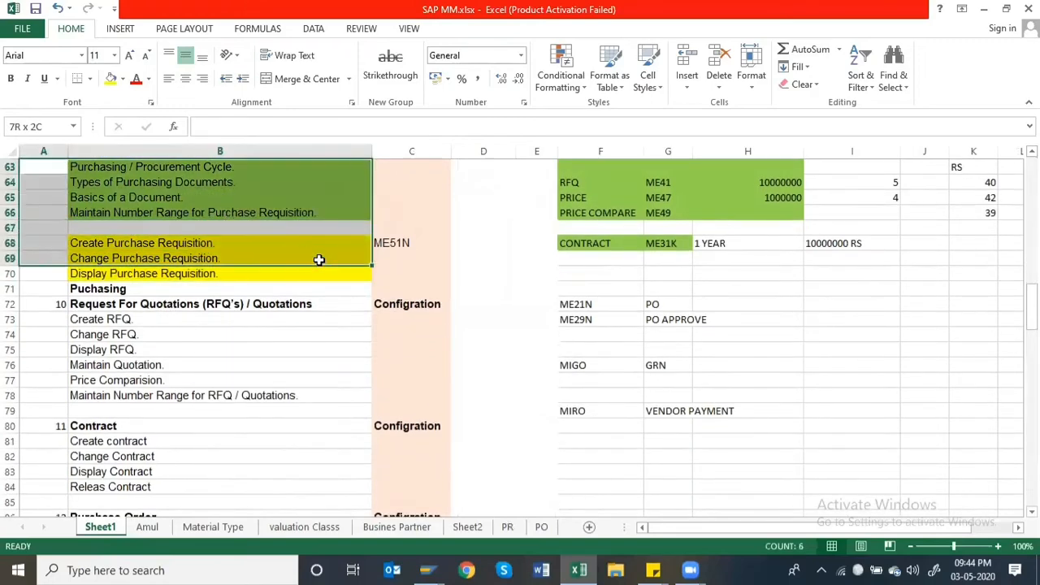
{"action": "scroll", "coordinate": [242, 388], "scroll_direction": "down", "scroll_amount": 1}
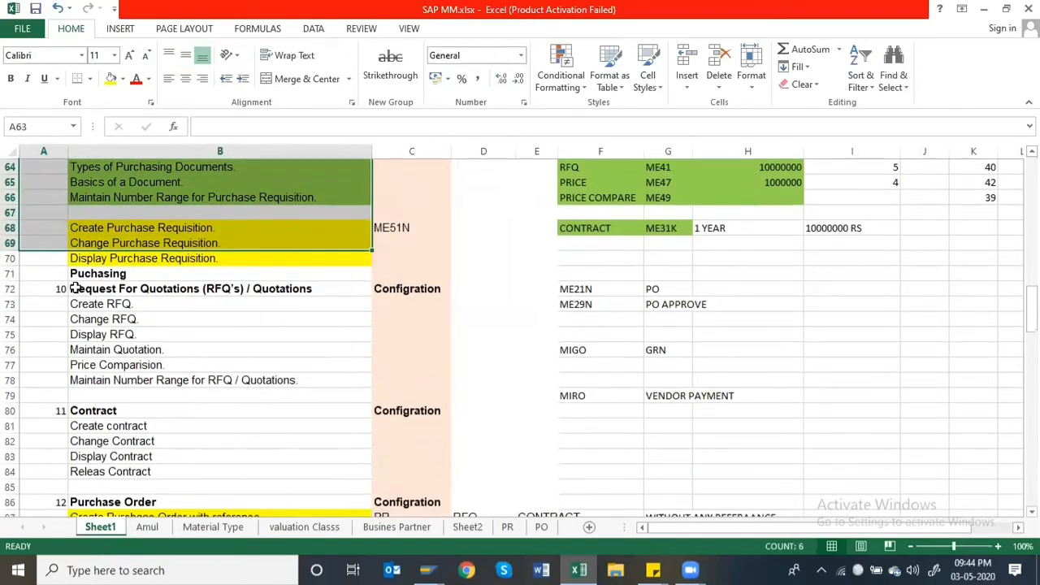
{"action": "left_click_drag", "start_coordinate": [52, 286], "coordinate": [313, 374]}
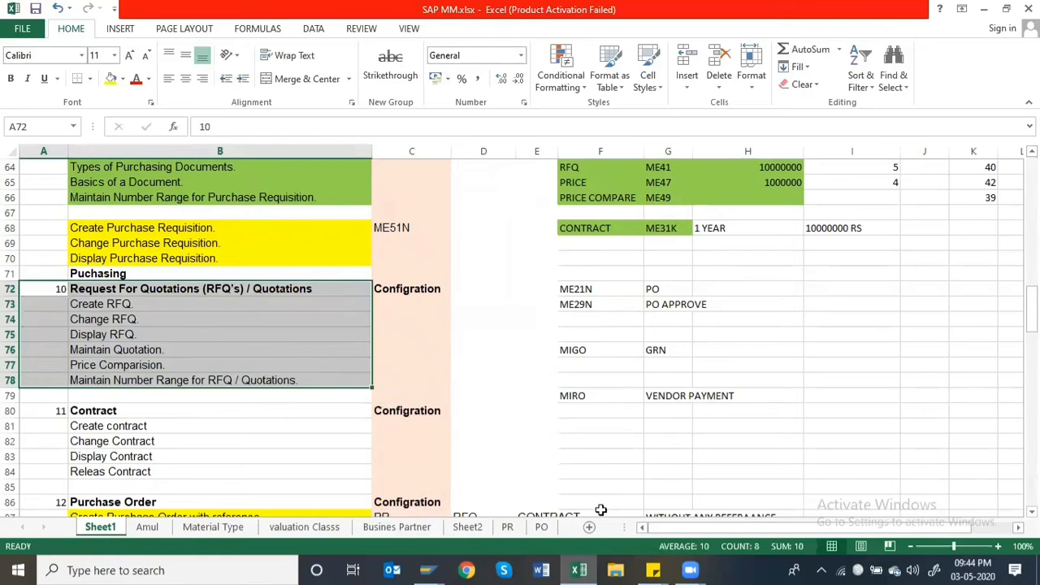
- Switch back to SAP and open the SAP Reference IMG through transaction SPRO
{"action": "left_click", "coordinate": [575, 569]}
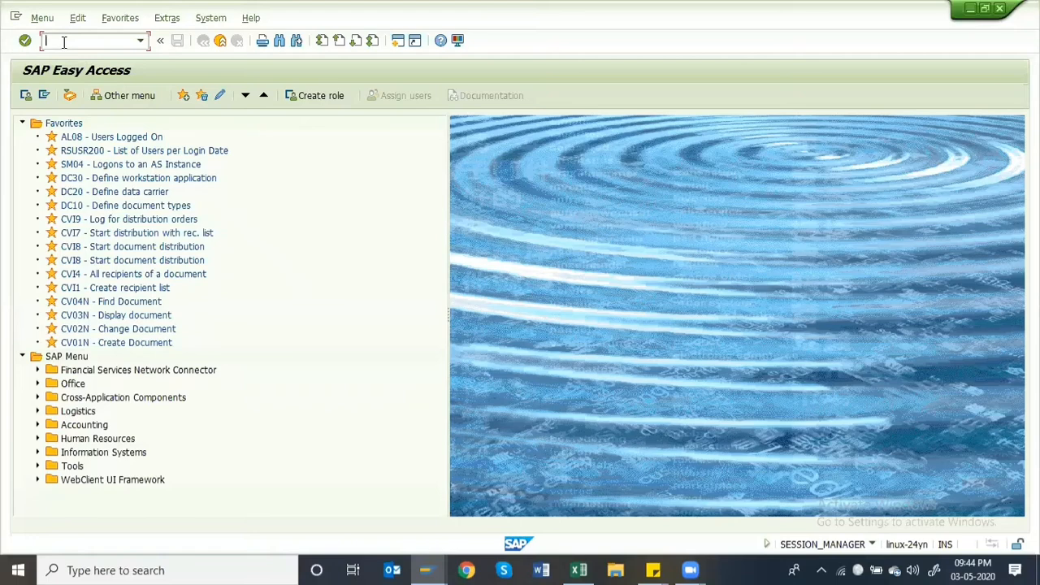
{"action": "type", "text": "spro"}
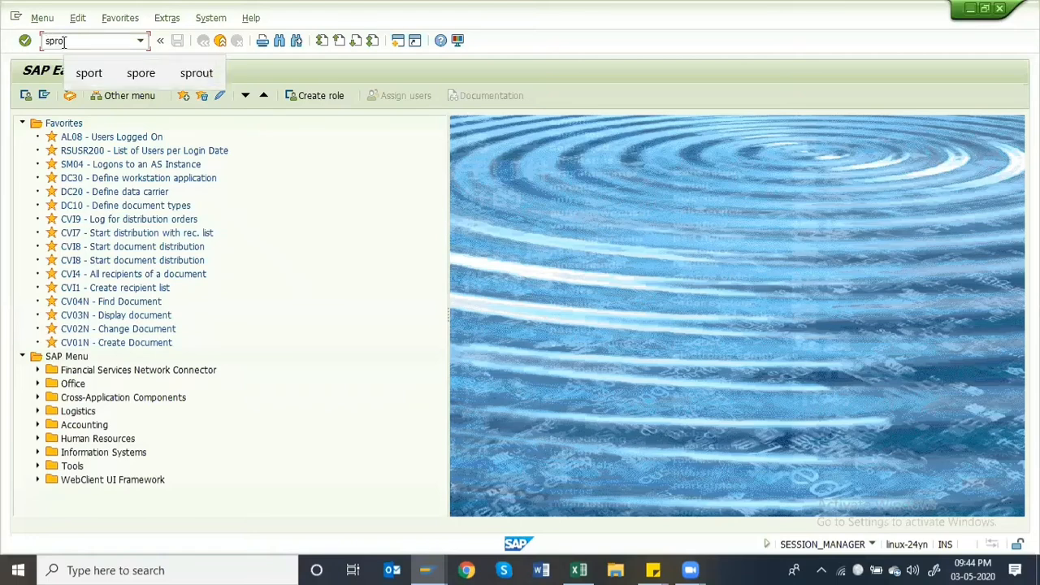
{"action": "key", "text": "Return"}
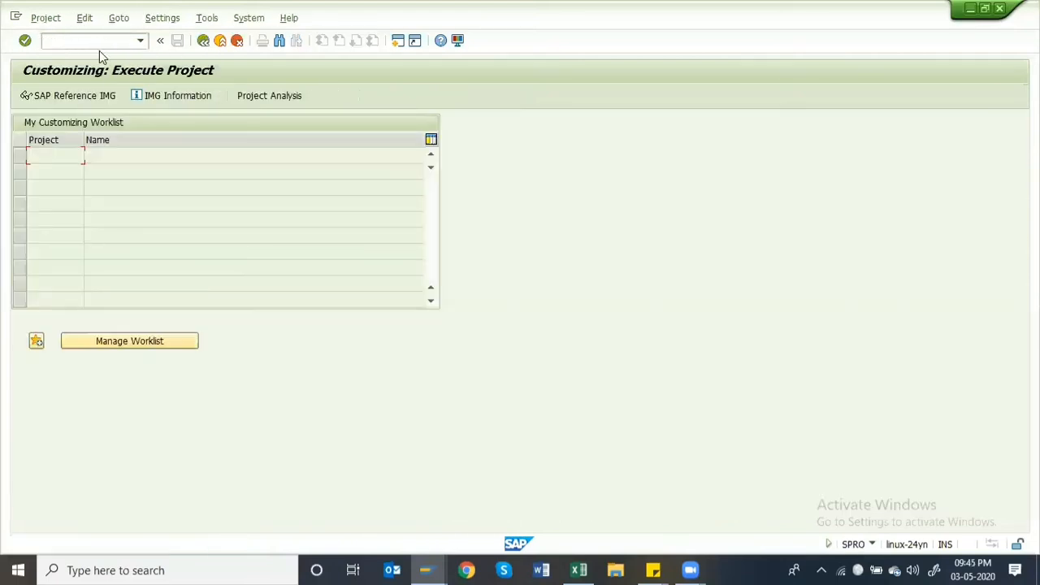
{"action": "left_click", "coordinate": [68, 94]}
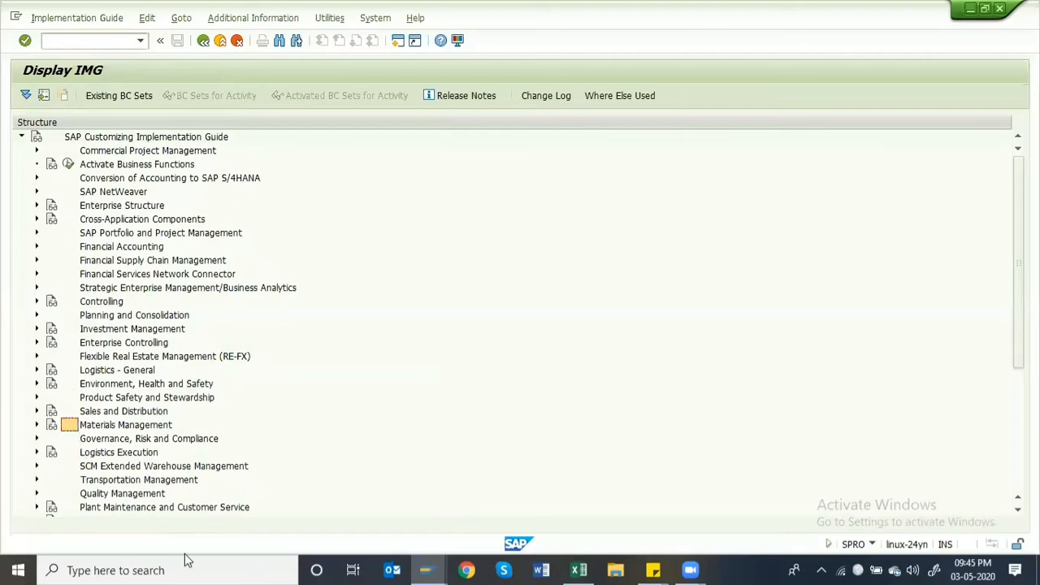
- Expand Materials Management and its Purchasing node in the implementation guide
{"action": "key", "text": "Right"}
{"action": "key", "text": "Down"}
{"action": "key", "text": "Down"}
{"action": "key", "text": "Down"}
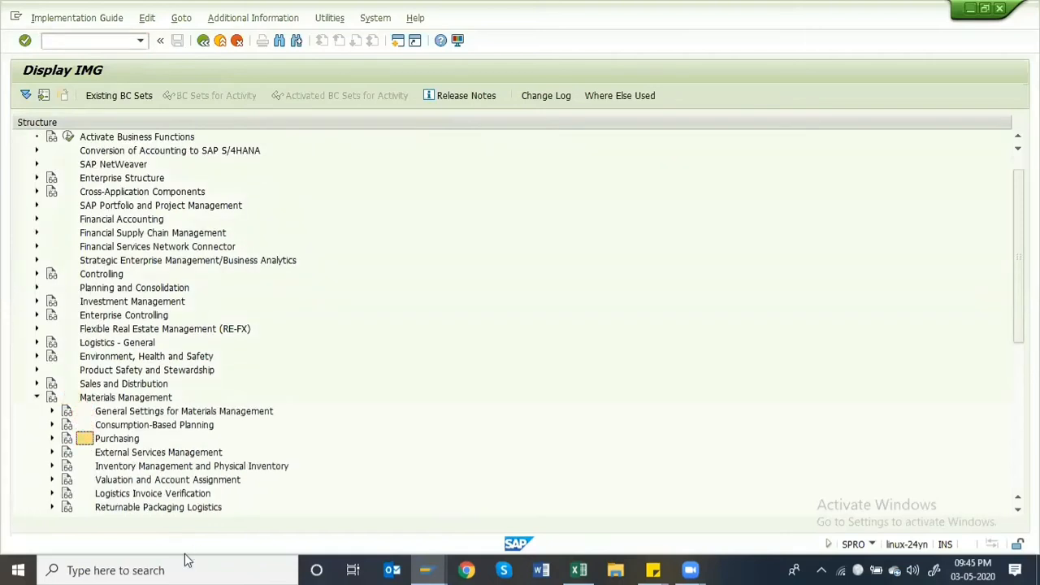
{"action": "key", "text": "Right"}
- Expand the RFQ/Quotation node under Purchasing
{"action": "key", "text": "Down"}
{"action": "key", "text": "Down"}
{"action": "key", "text": "Down"}
{"action": "key", "text": "Down"}
{"action": "key", "text": "Down"}
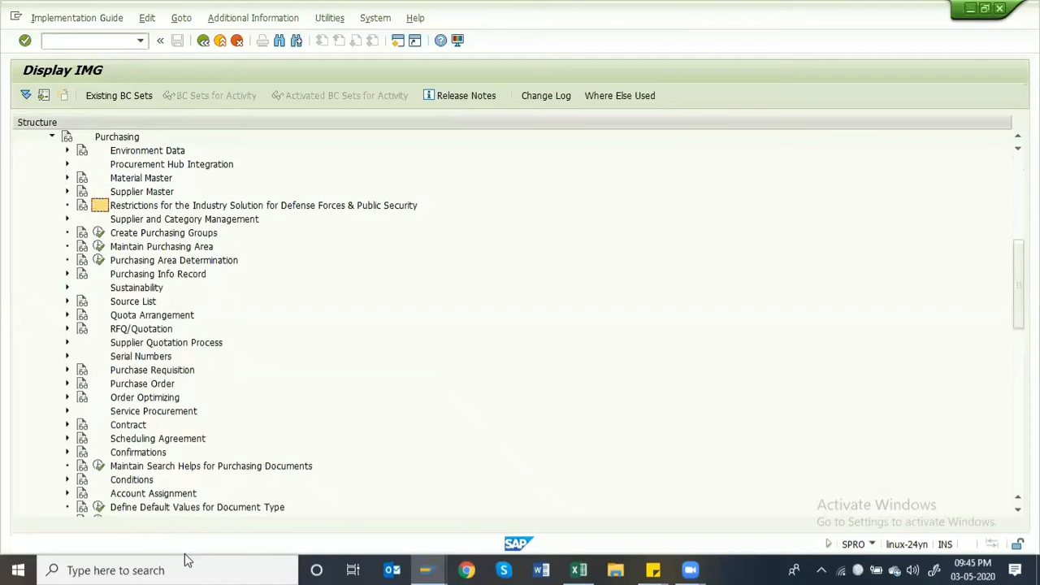
{"action": "key", "text": "Down"}
{"action": "key", "text": "Down"}
{"action": "key", "text": "Down"}
{"action": "key", "text": "Down"}
{"action": "key", "text": "Down"}
{"action": "key", "text": "Down"}
{"action": "key", "text": "Down"}
{"action": "key", "text": "Down"}
{"action": "key", "text": "Down"}
{"action": "key", "text": "Down"}
{"action": "key", "text": "Up"}
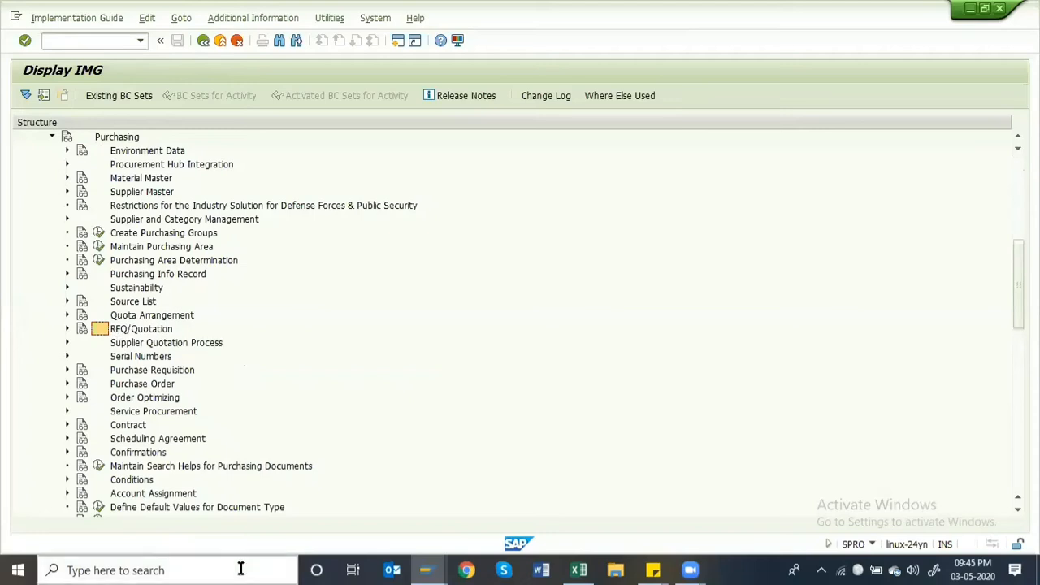
{"action": "key", "text": "Right"}
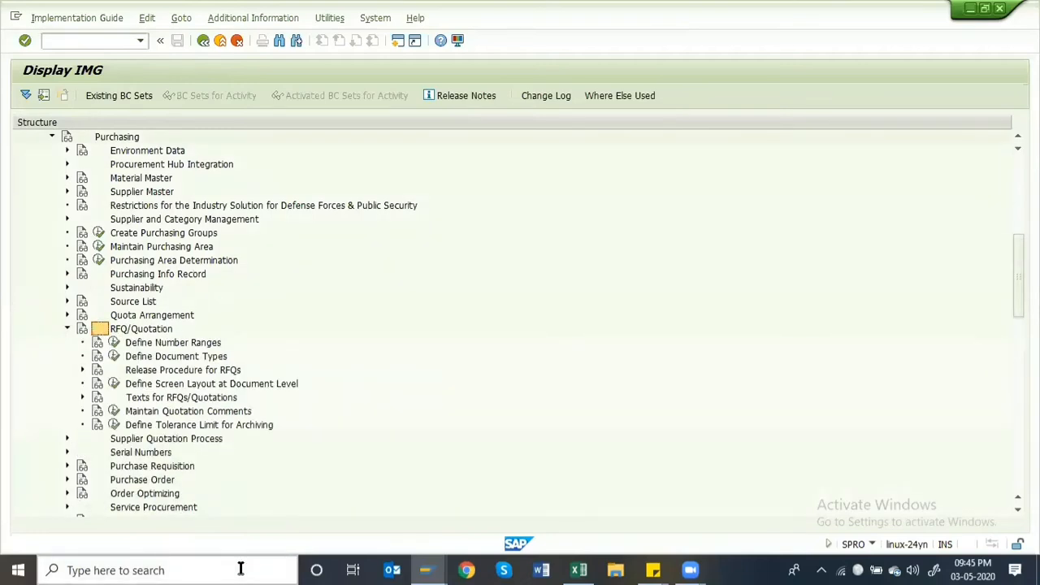
- Run Define Number Ranges for RFQ/Quotation and open the purchasing document intervals for editing
{"action": "key", "text": "Down"}
{"action": "left_click", "coordinate": [115, 342]}
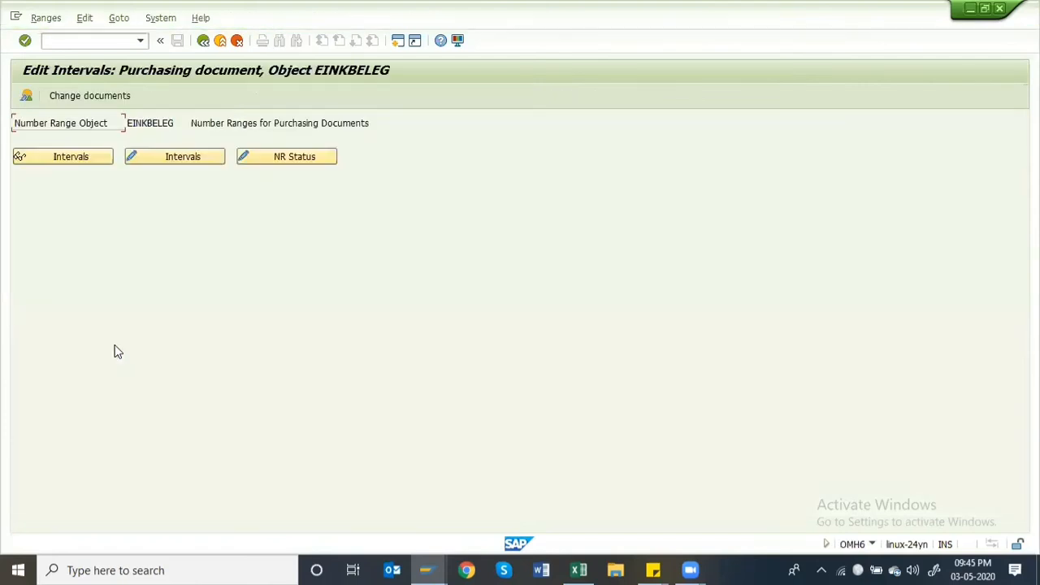
{"action": "left_click", "coordinate": [166, 159]}
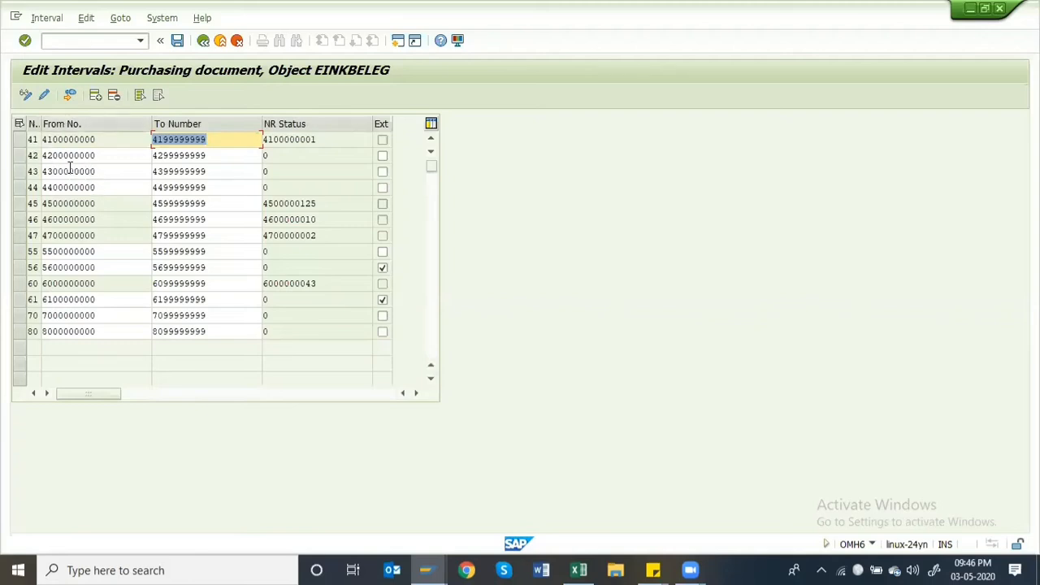
{"action": "left_click", "coordinate": [96, 98]}
{"action": "type", "text": "21"}
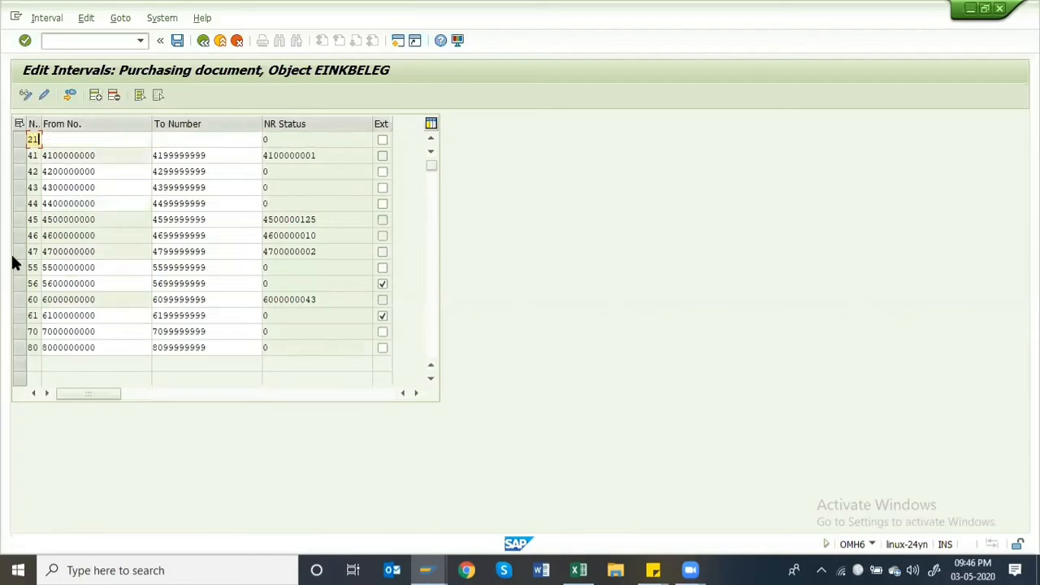
{"action": "key", "text": "Tab"}
{"action": "type", "text": "2"}
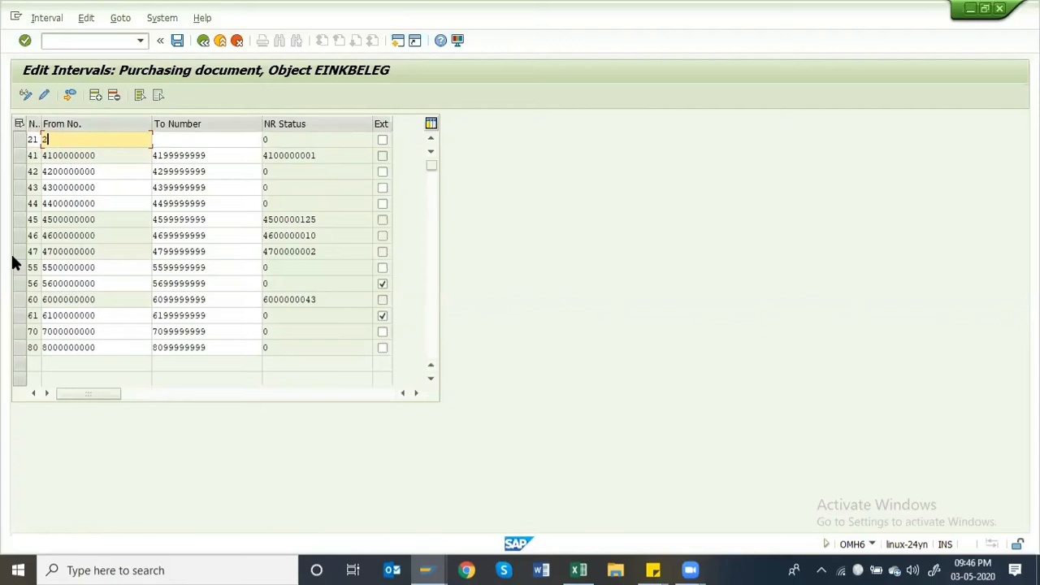
{"action": "type", "text": "100000000"}
{"action": "key", "text": "Tab"}
{"action": "type", "text": "2"}
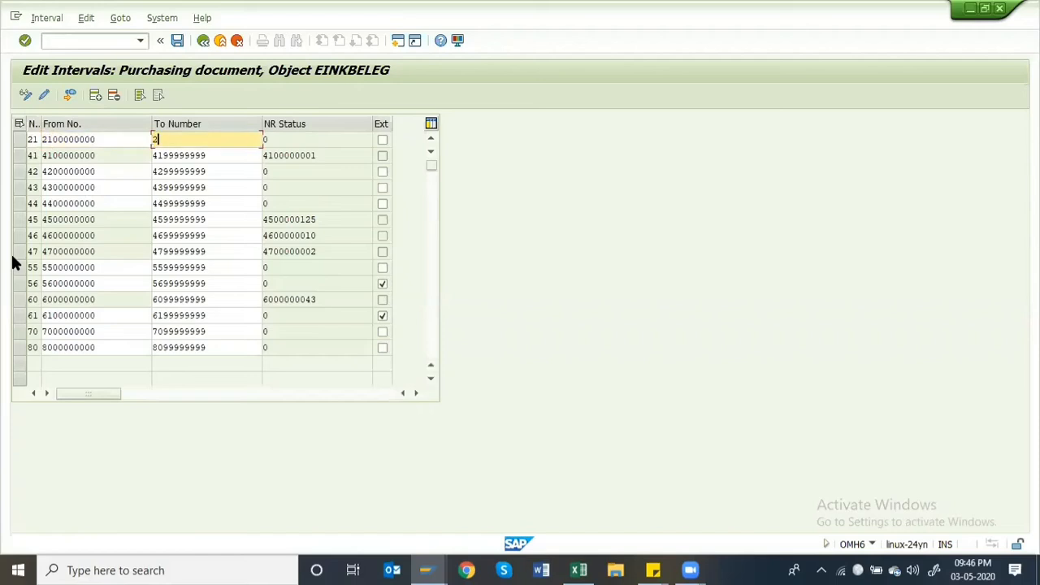
{"action": "type", "text": "199999999"}
{"action": "key", "text": "shift+Home"}
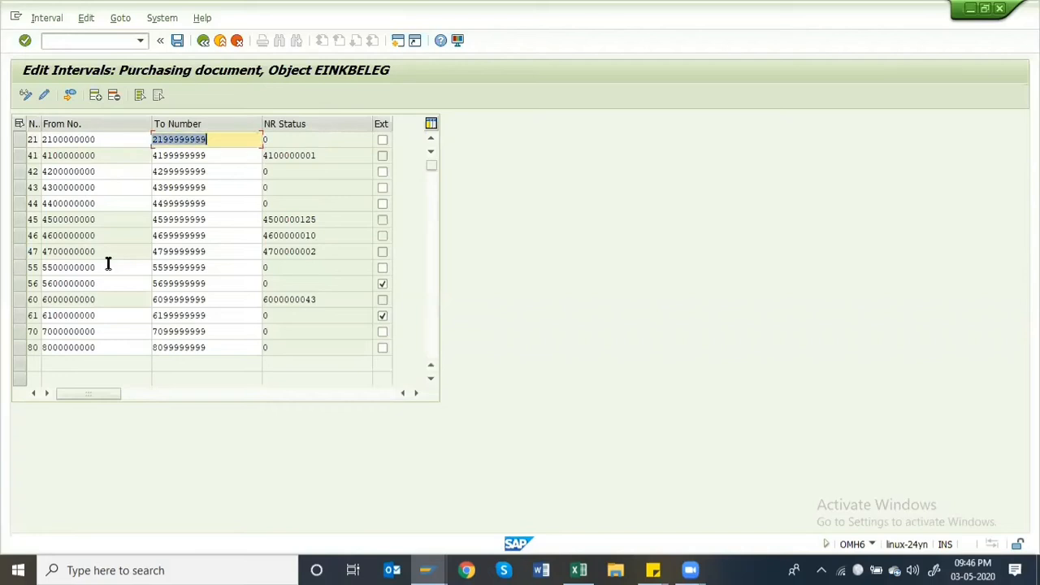
- Save the interval changes, acknowledge the transport notice and return to the implementation guide
{"action": "left_click", "coordinate": [177, 42]}
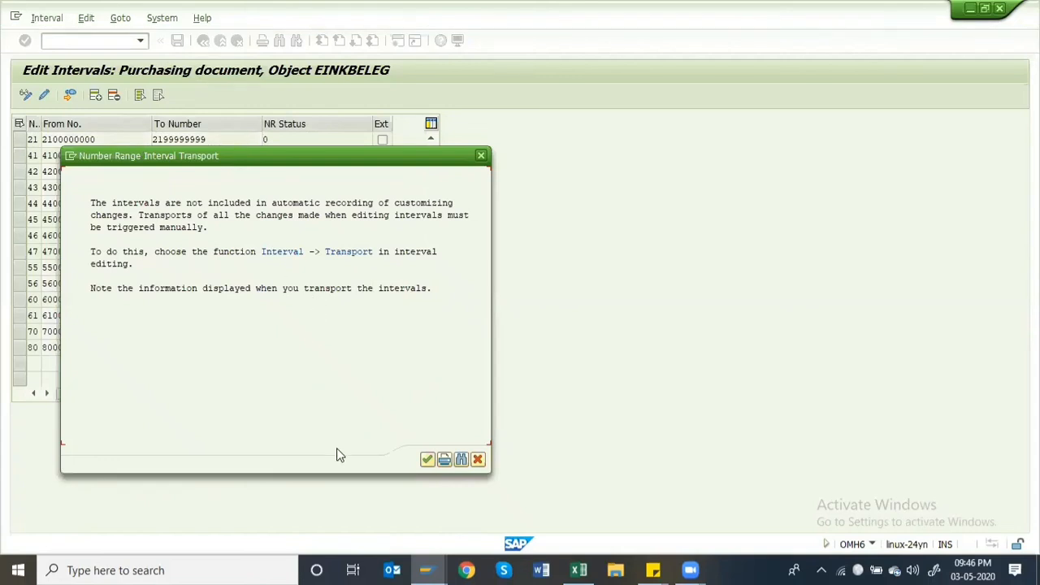
{"action": "key", "text": "Return"}
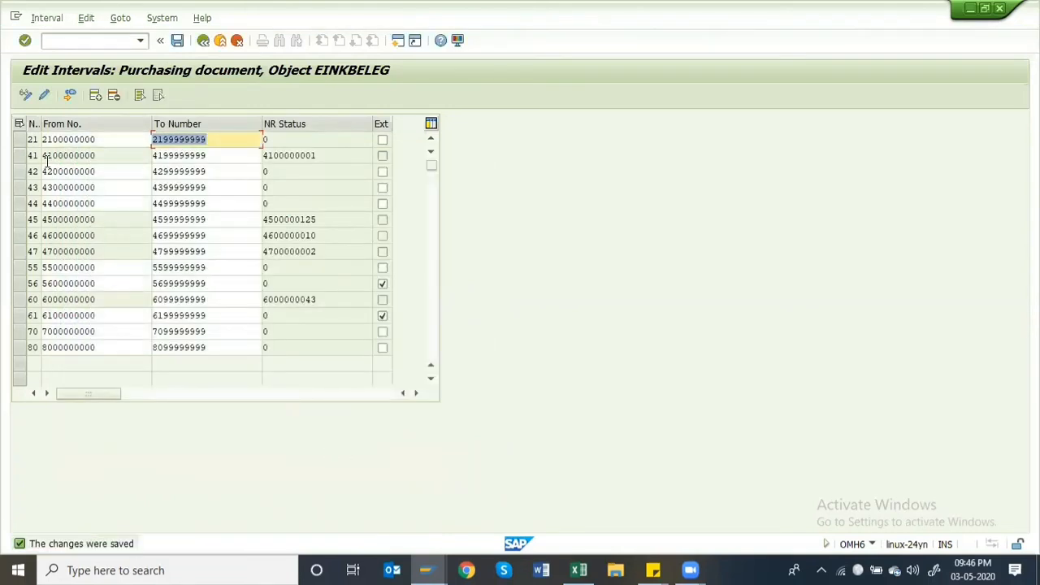
{"action": "left_click", "coordinate": [203, 40]}
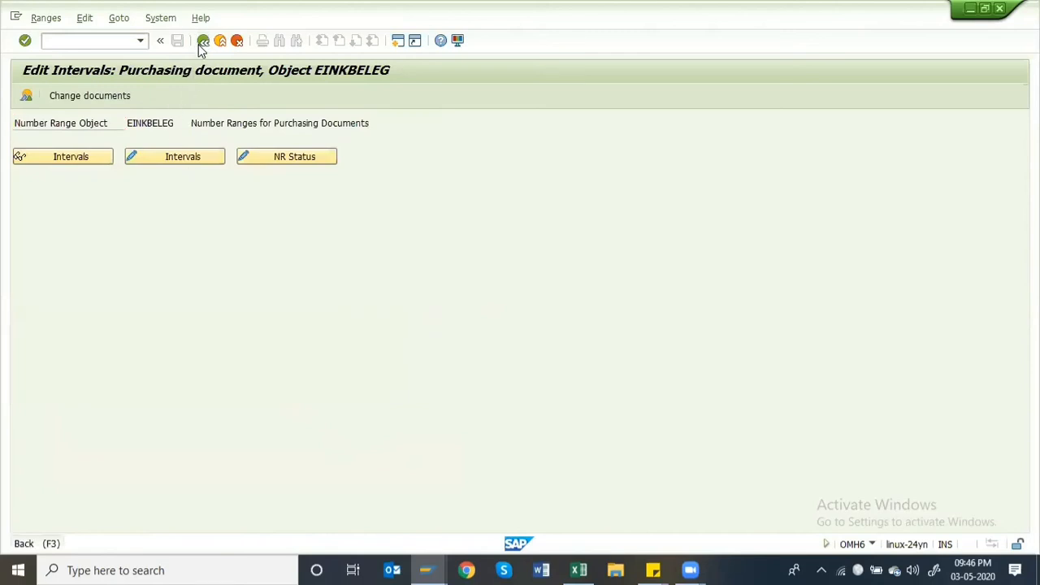
{"action": "left_click", "coordinate": [202, 42]}
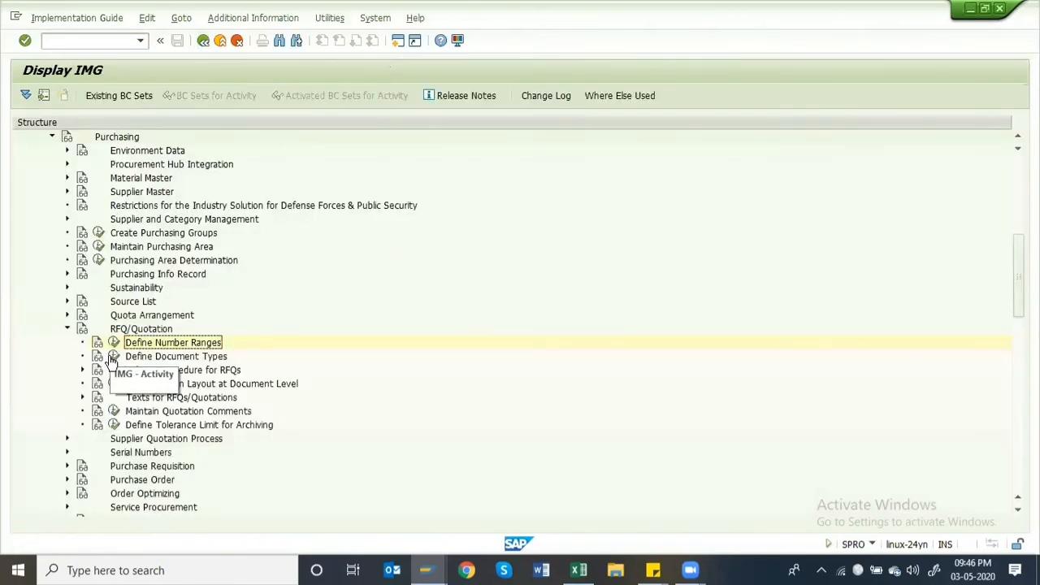
- Run Define Document Types for RFQ/Quotation and copy document type AN as new type ARFQ
{"action": "left_click", "coordinate": [113, 357]}
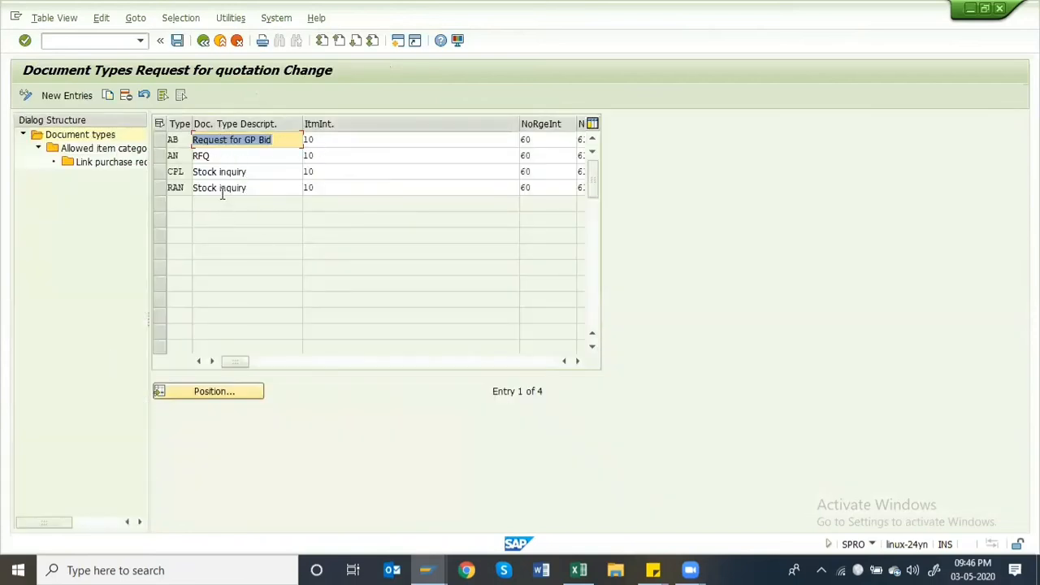
{"action": "left_click", "coordinate": [160, 156]}
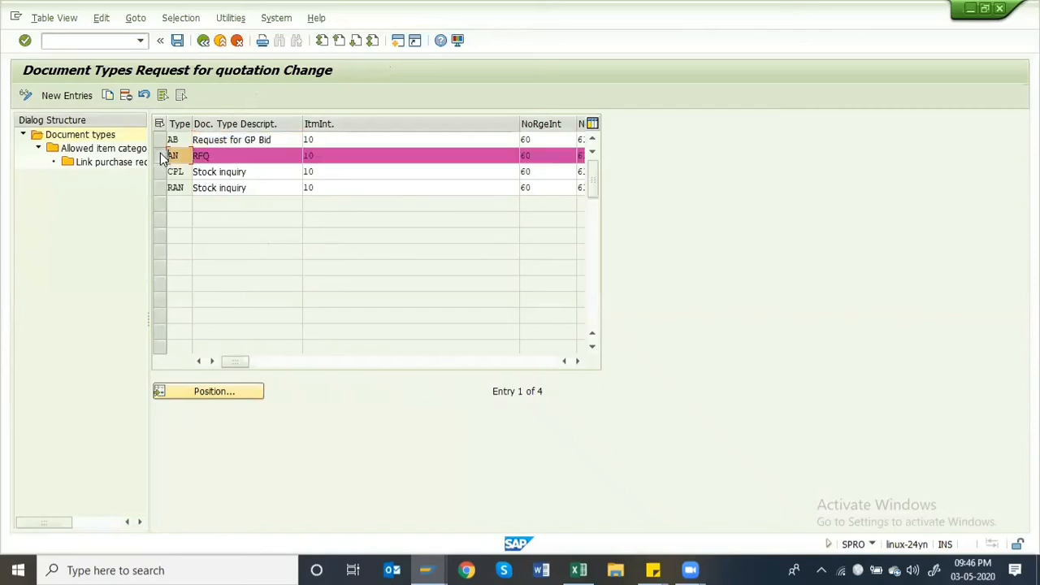
{"action": "left_click", "coordinate": [108, 96]}
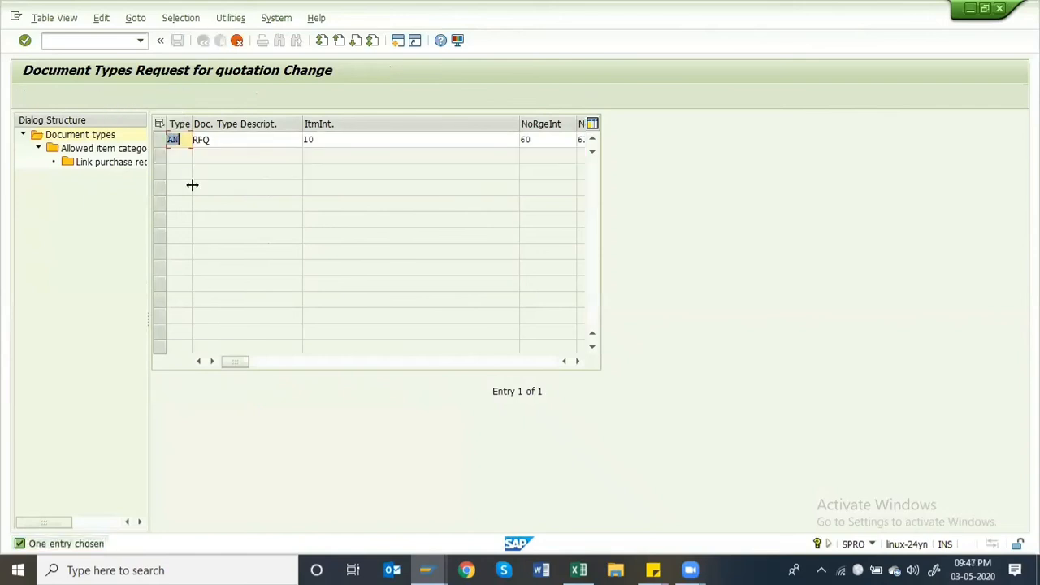
{"action": "key", "text": "BackSpace"}
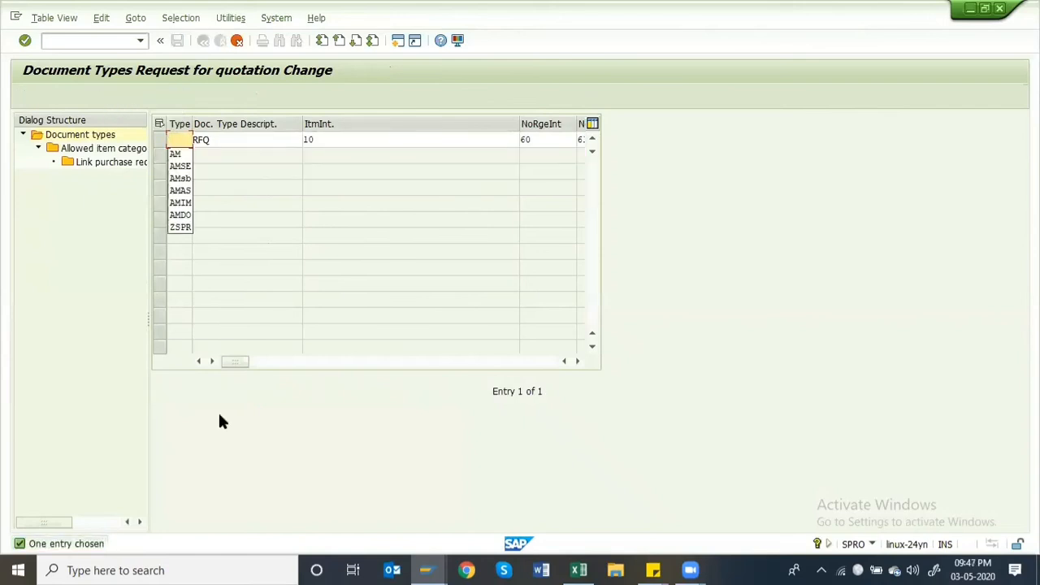
{"action": "type", "text": "AM"}
{"action": "type", "text": "RFQ"}
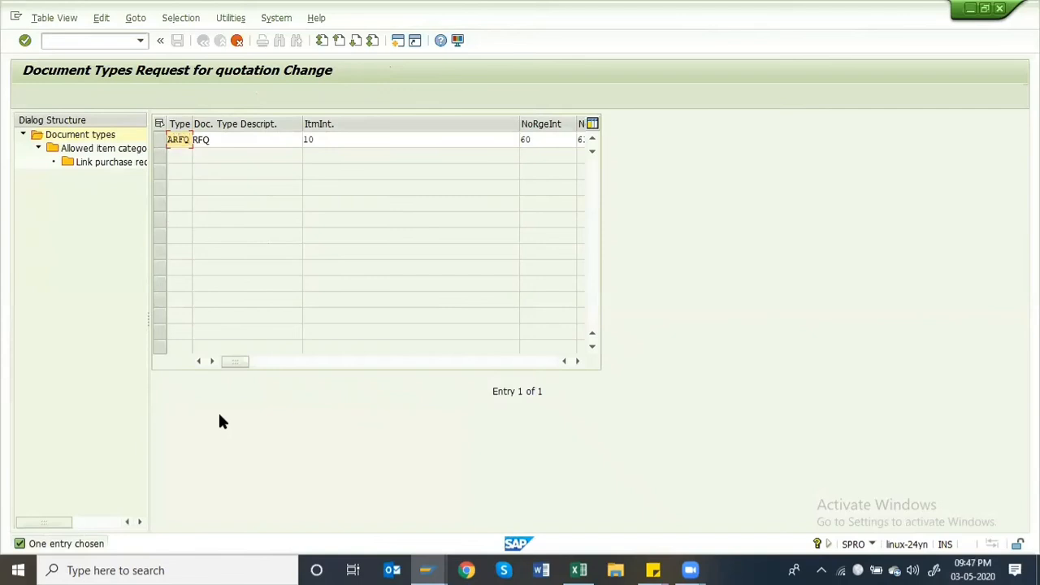
- Re-enter the description of document type ARFQ as RFQ
{"action": "key", "text": "Tab"}
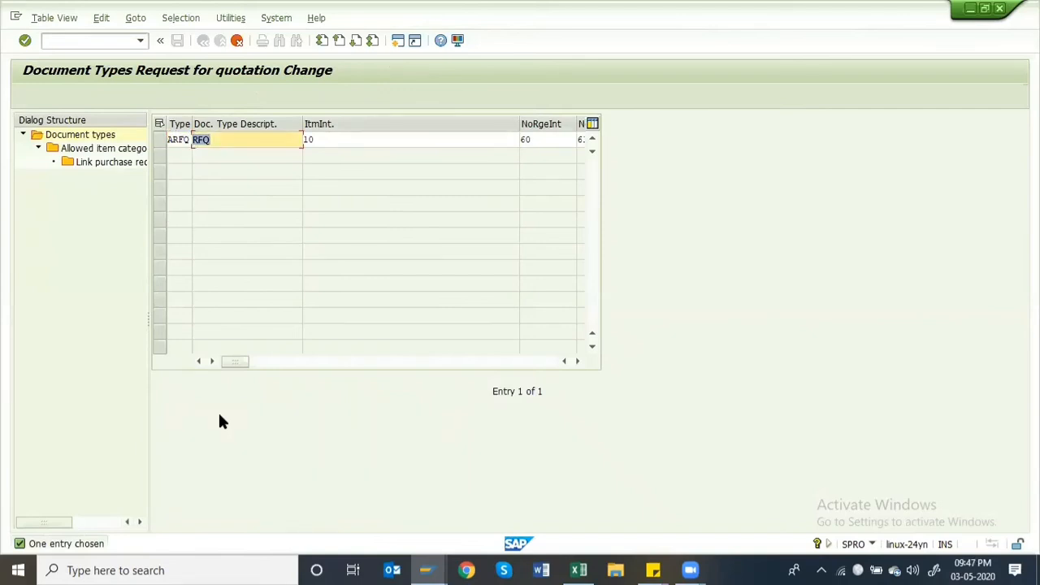
{"action": "key", "text": "Right"}
{"action": "key", "text": "BackSpace"}
{"action": "key", "text": "BackSpace"}
{"action": "key", "text": "BackSpace"}
{"action": "type", "text": "equesgt"}
{"action": "key", "text": "BackSpace"}
{"action": "key", "text": "BackSpace"}
{"action": "key", "text": "BackSpace"}
{"action": "key", "text": "BackSpace"}
{"action": "key", "text": "BackSpace"}
{"action": "key", "text": "BackSpace"}
{"action": "key", "text": "BackSpace"}
{"action": "key", "text": "BackSpace"}
{"action": "type", "text": "RFQ"}
- Set the item interval of document type ARFQ to 21 and narrow that column to show the following fields
{"action": "left_click_drag", "start_coordinate": [519, 123], "coordinate": [397, 123]}
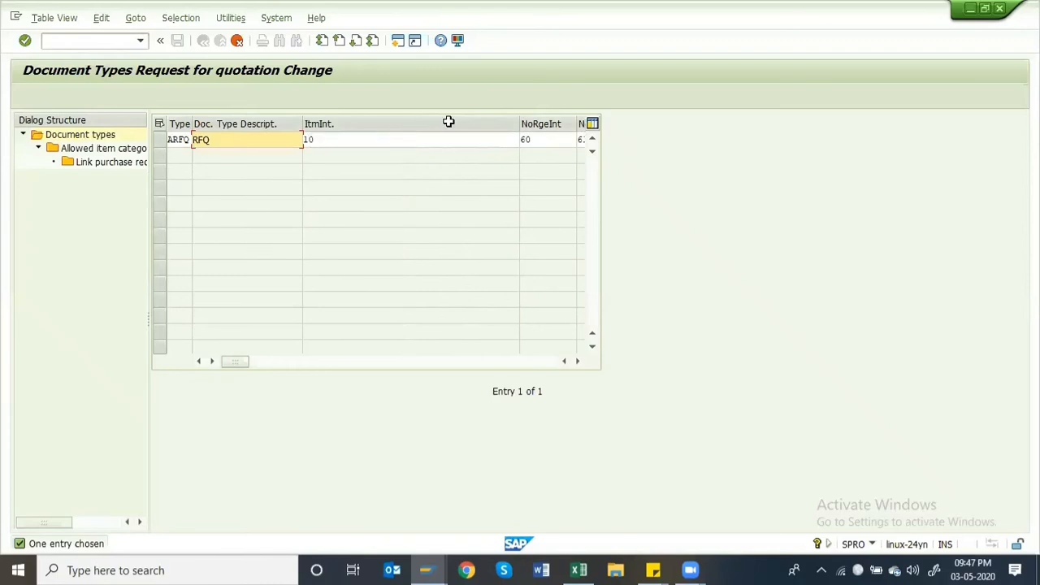
{"action": "left_click", "coordinate": [328, 139]}
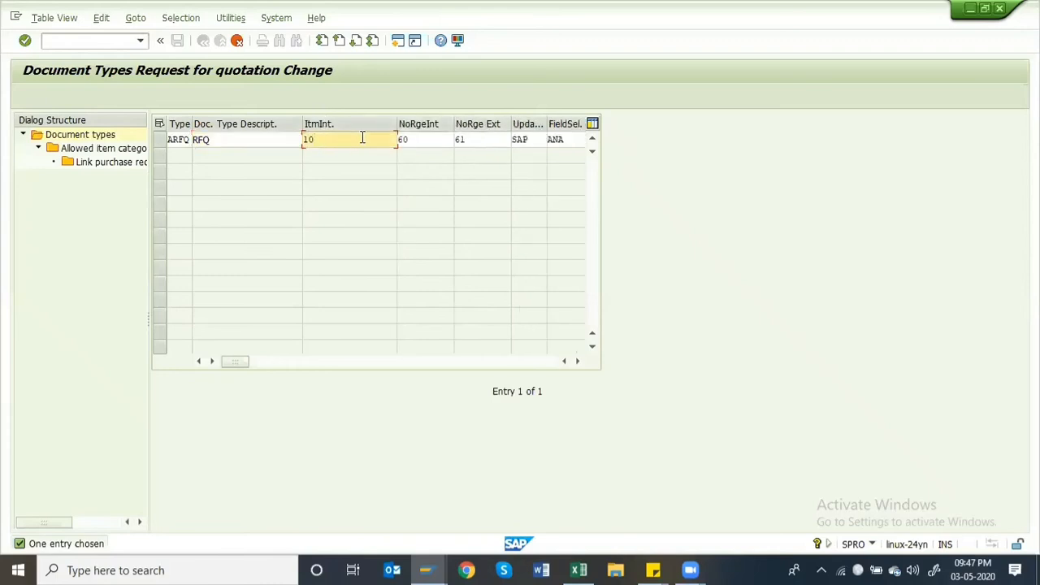
{"action": "key", "text": "BackSpace"}
{"action": "key", "text": "BackSpace"}
{"action": "type", "text": "21"}
{"action": "left_click_drag", "start_coordinate": [395, 121], "coordinate": [352, 120]}
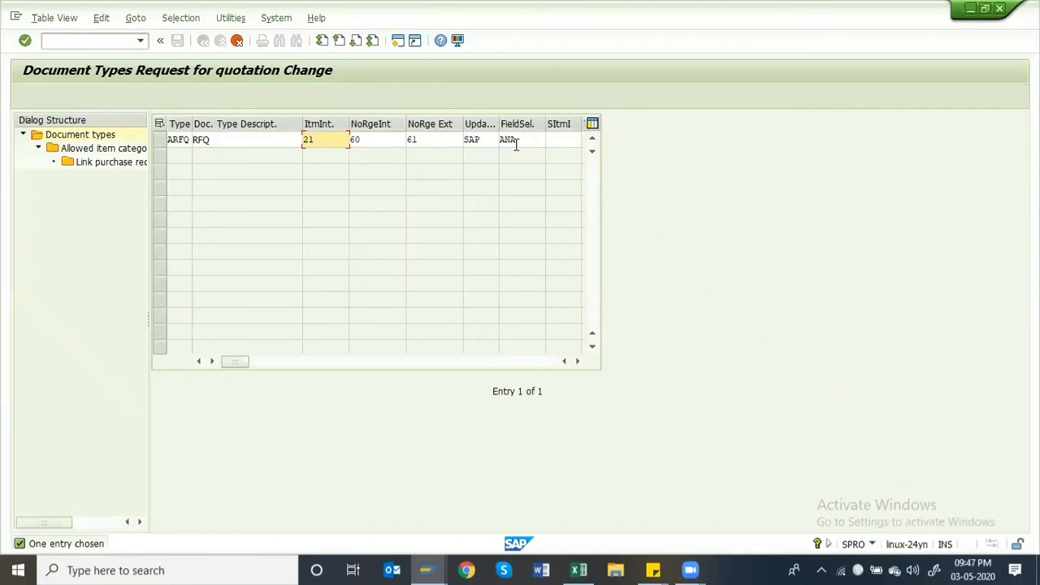
- Confirm the ARFQ entry, copying it with all dependent entries, and acknowledge the copy notice
{"action": "left_click", "coordinate": [517, 142]}
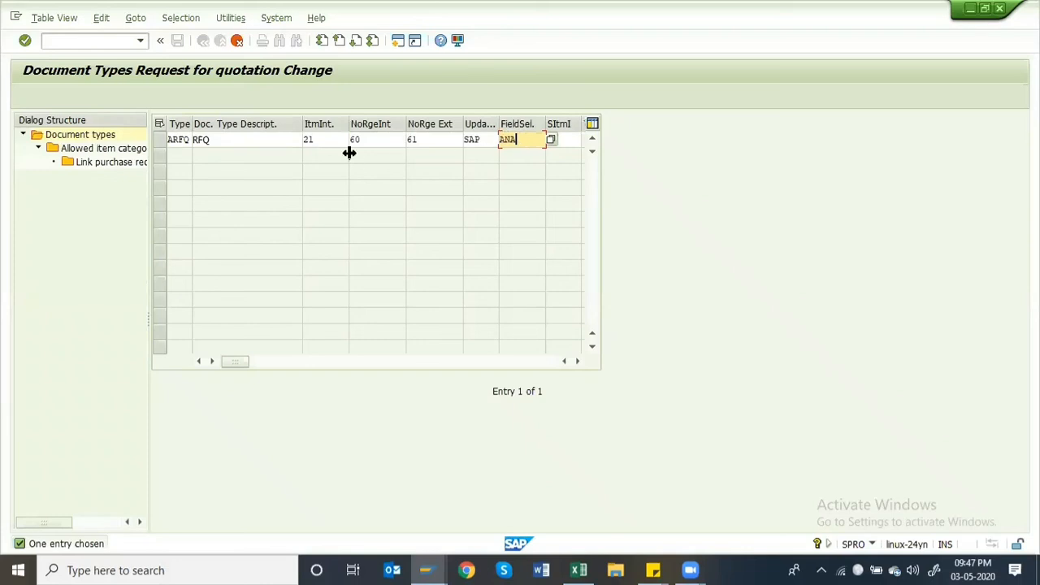
{"action": "left_click", "coordinate": [172, 145]}
{"action": "key", "text": "Return"}
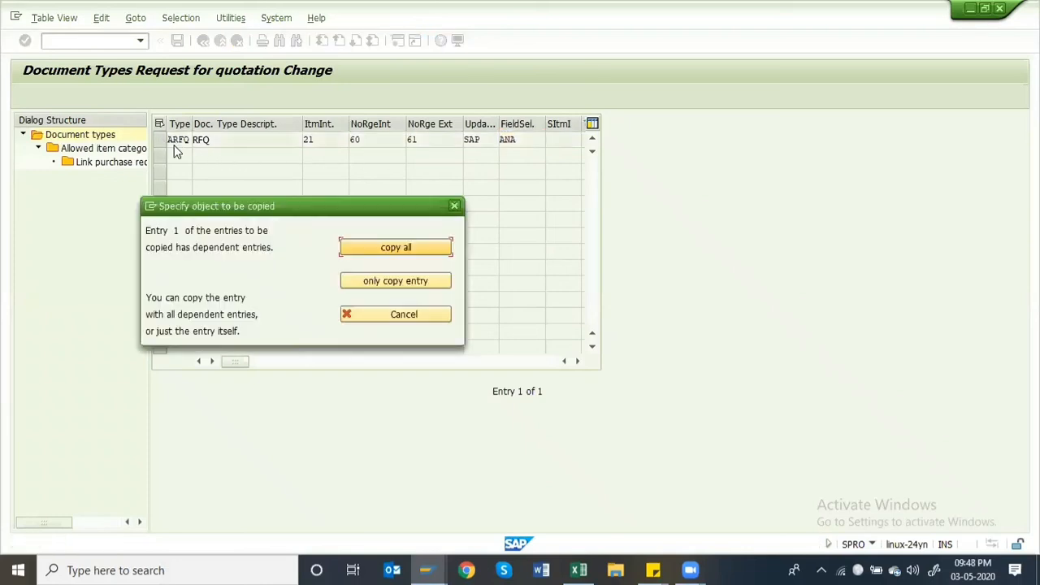
{"action": "left_click", "coordinate": [425, 248]}
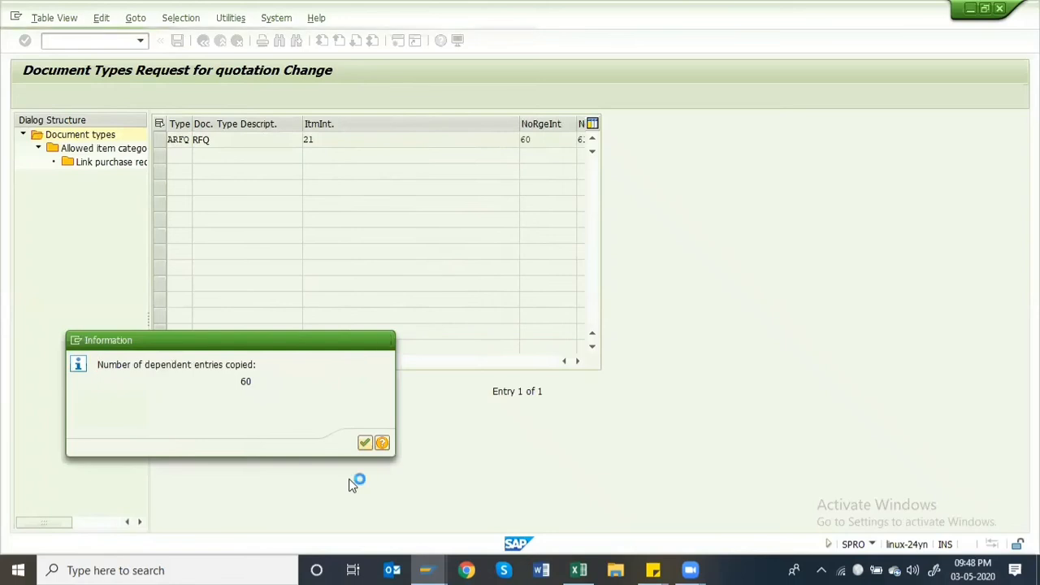
{"action": "key", "text": "Return"}
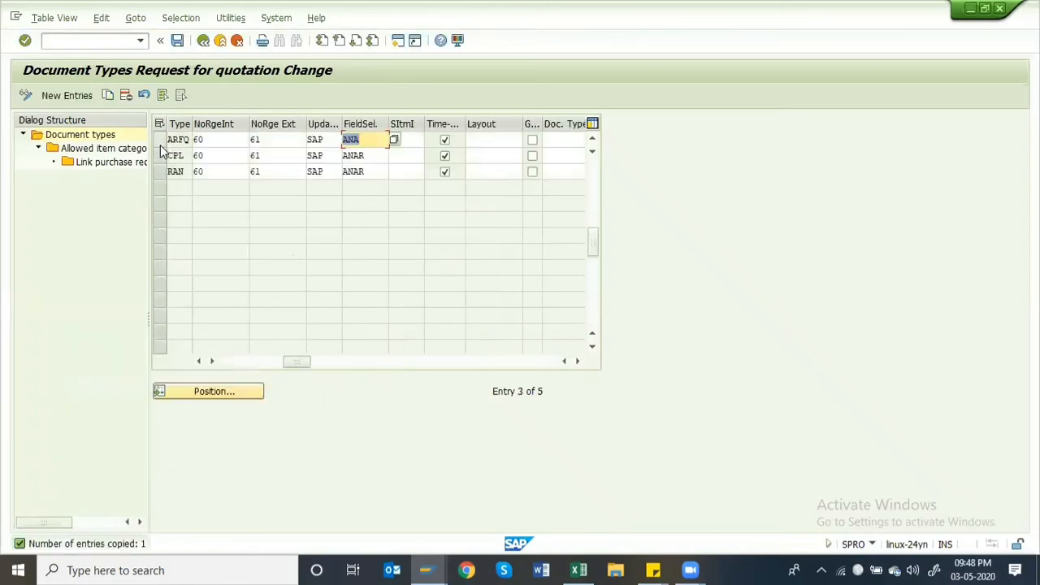
- Examine the allowed item categories of document type ARFQ and the purchase requisition types linked to them
{"action": "left_click", "coordinate": [159, 138]}
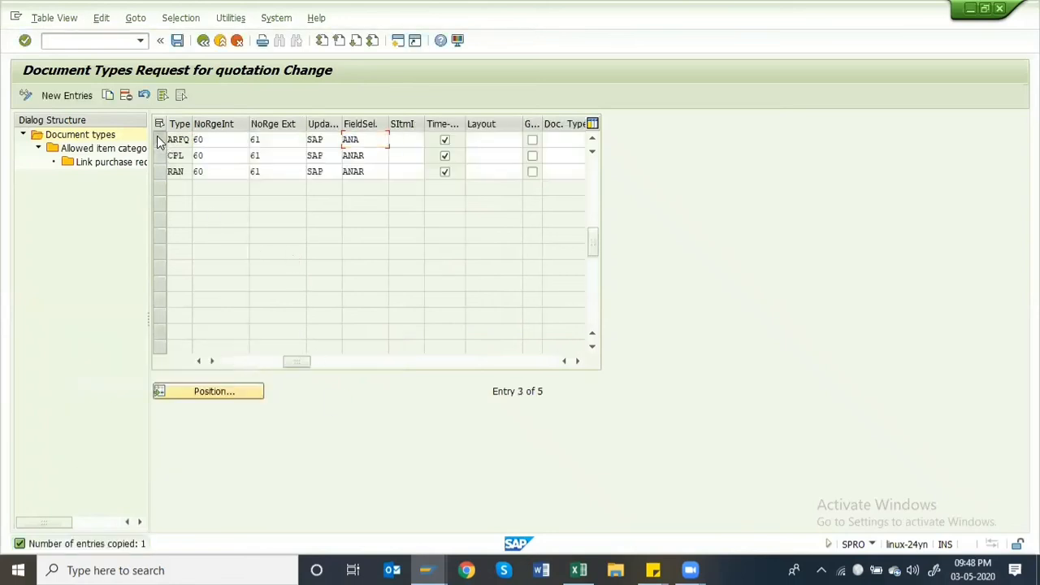
{"action": "double_click", "coordinate": [104, 148]}
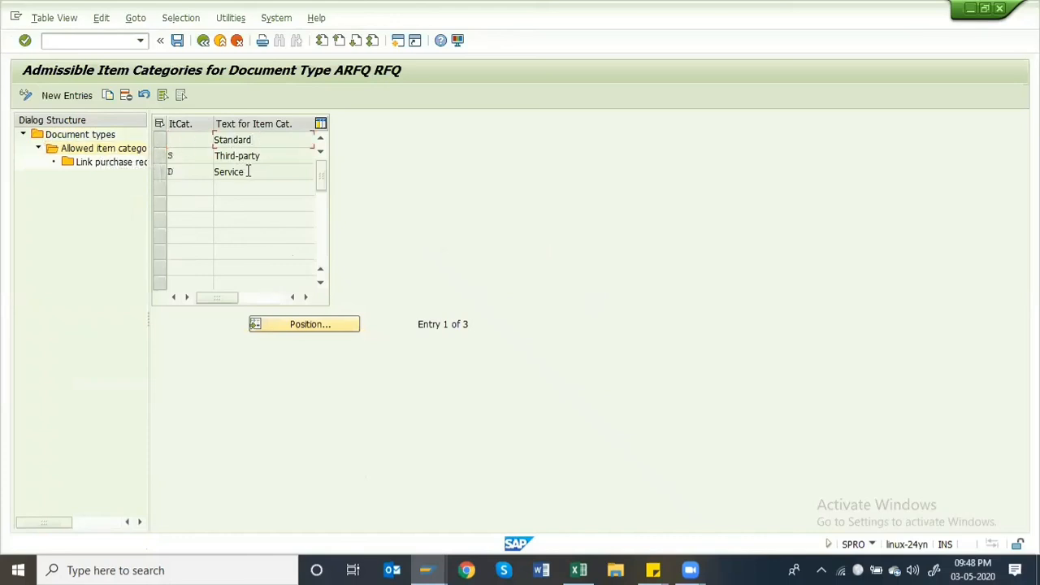
{"action": "left_click", "coordinate": [159, 124]}
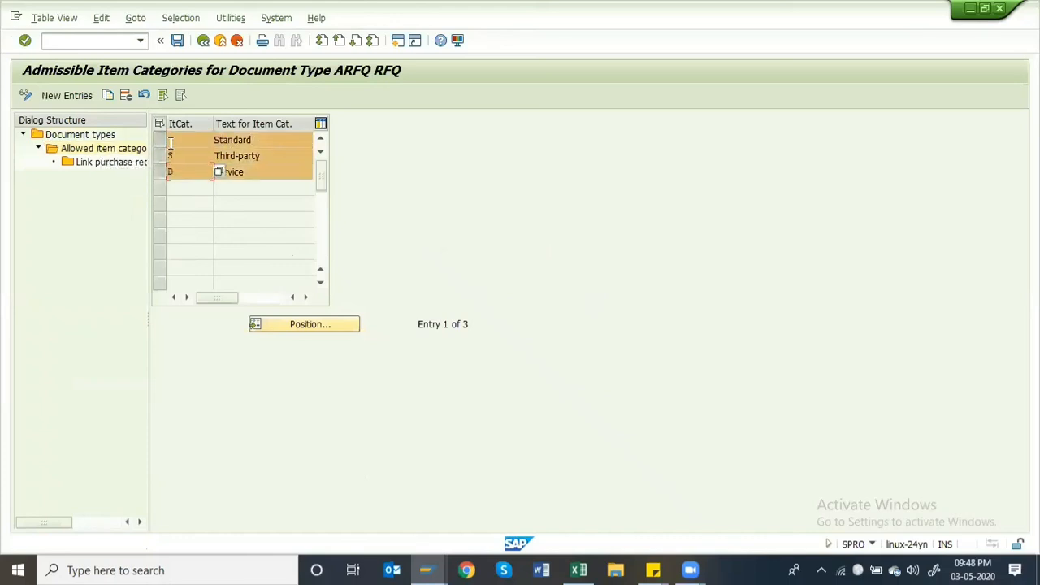
{"action": "double_click", "coordinate": [108, 168]}
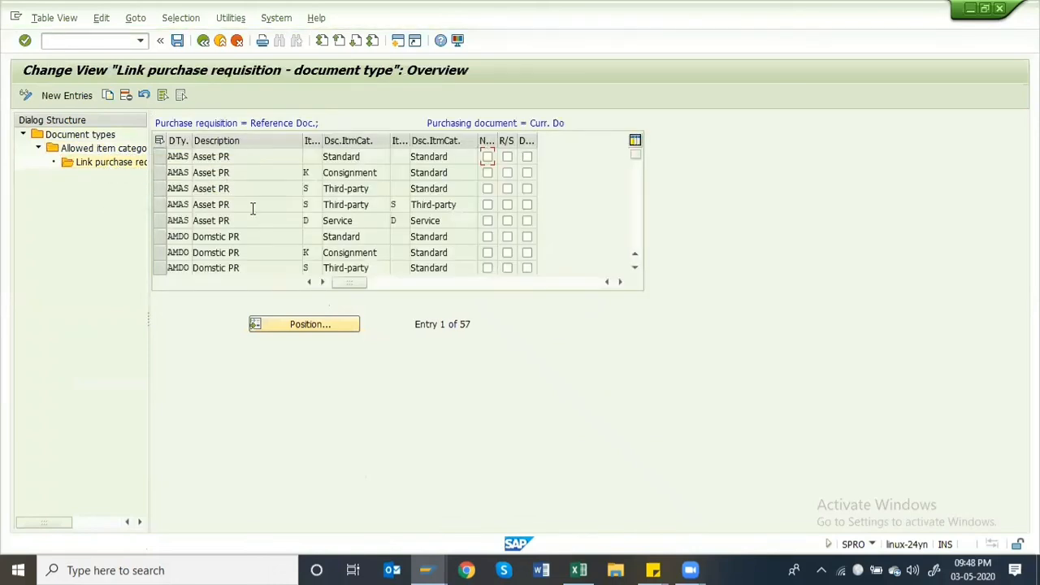
{"action": "scroll", "coordinate": [256, 219], "scroll_direction": "down", "scroll_amount": 3}
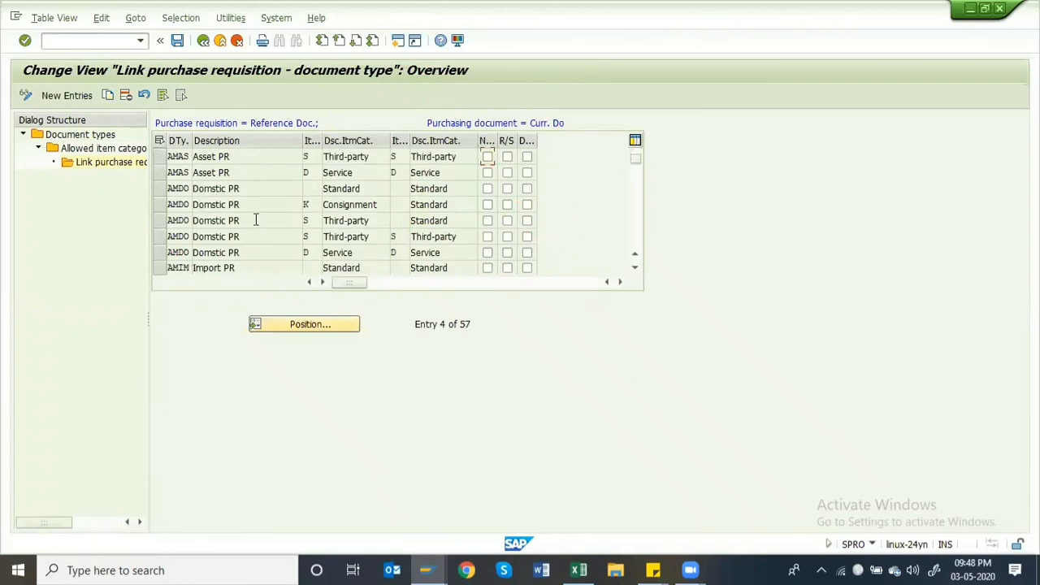
{"action": "scroll", "coordinate": [255, 219], "scroll_direction": "down", "scroll_amount": 7}
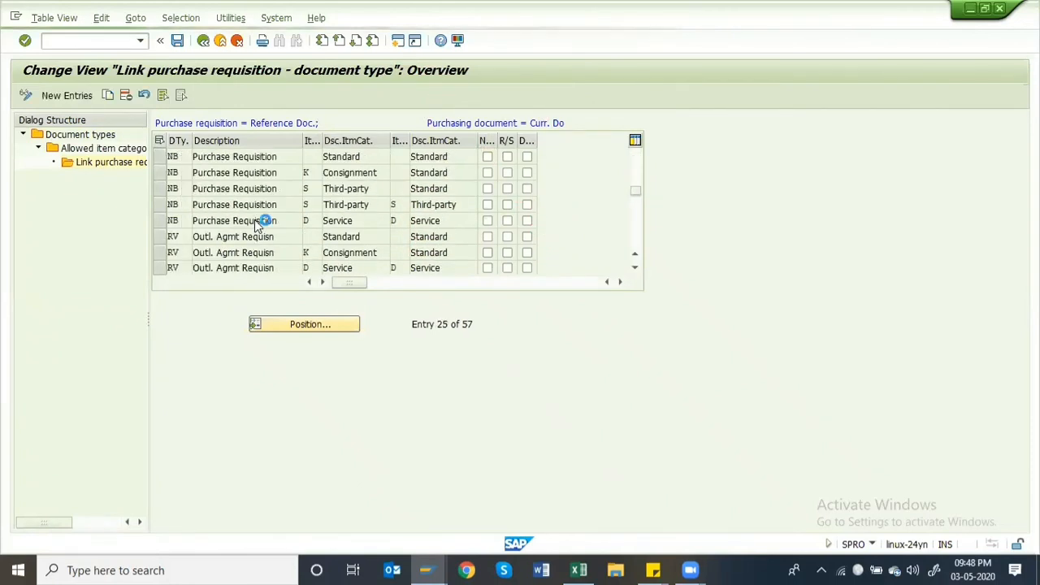
{"action": "scroll", "coordinate": [254, 219], "scroll_direction": "down", "scroll_amount": 3}
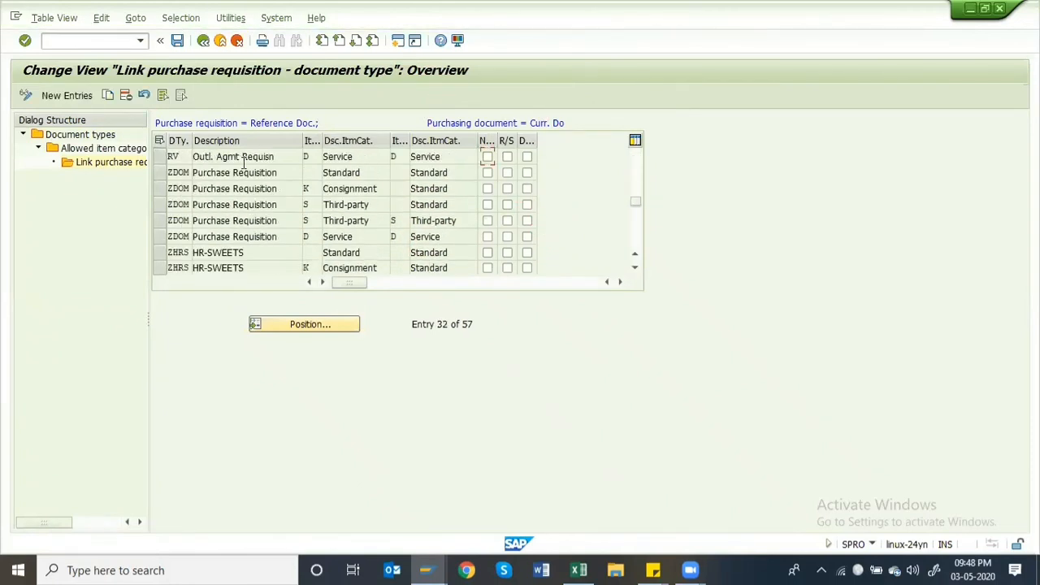
- Save the new document type under the proposed customizing request and return to the document types overview
{"action": "left_click", "coordinate": [178, 41]}
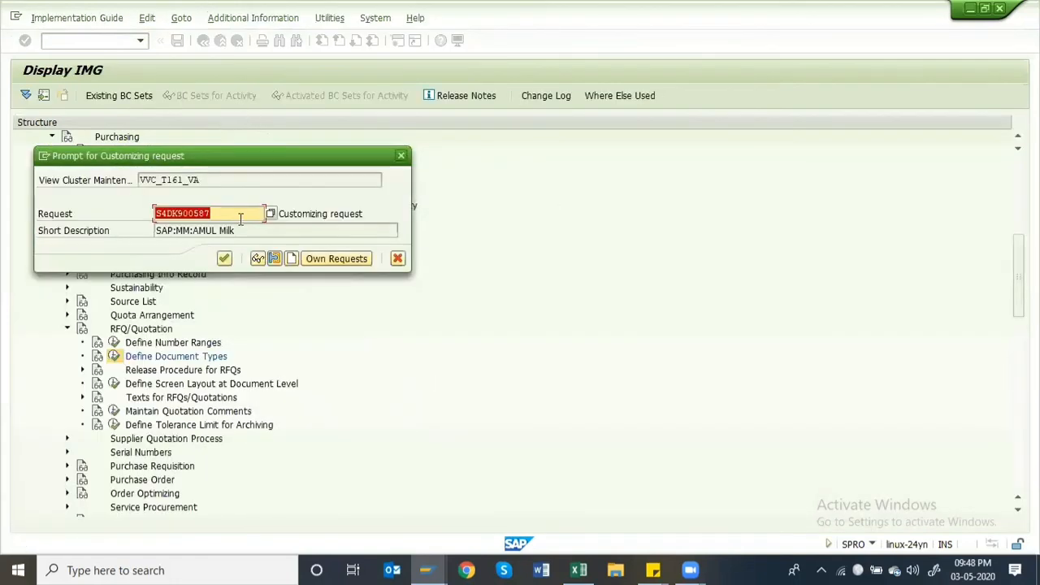
{"action": "left_click", "coordinate": [225, 258]}
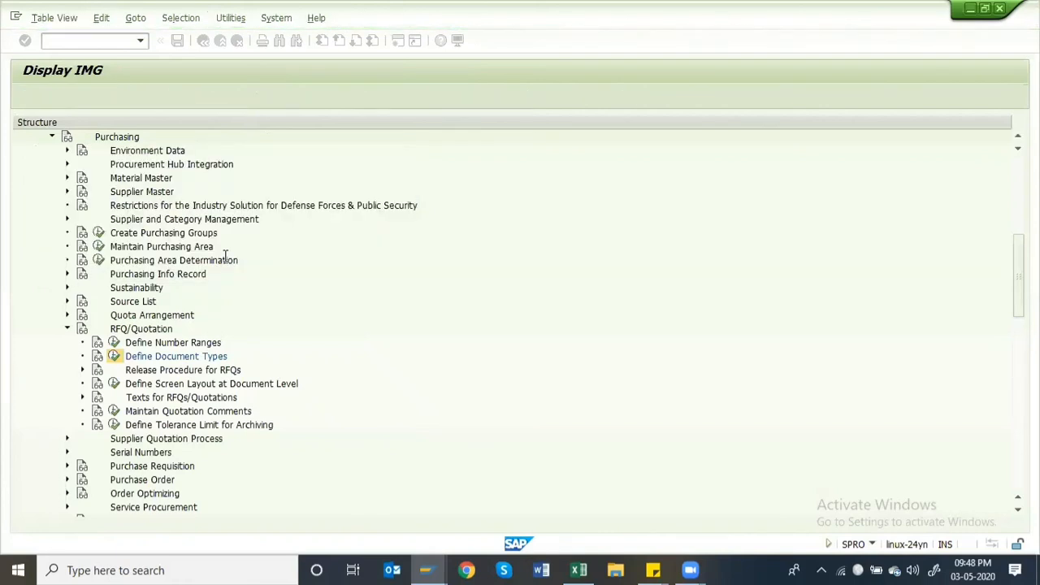
{"action": "left_click", "coordinate": [204, 40]}
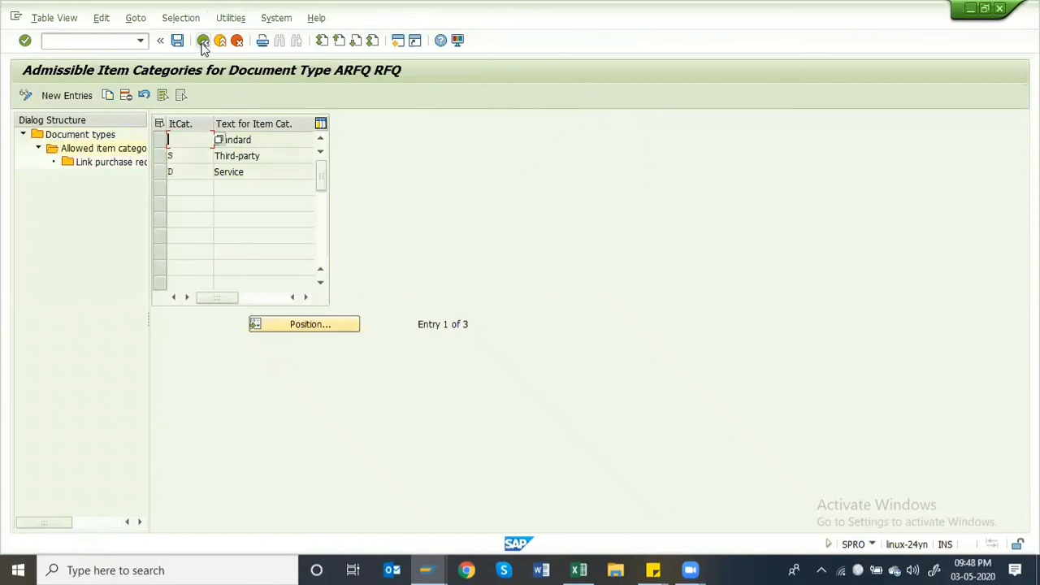
{"action": "left_click", "coordinate": [203, 41]}
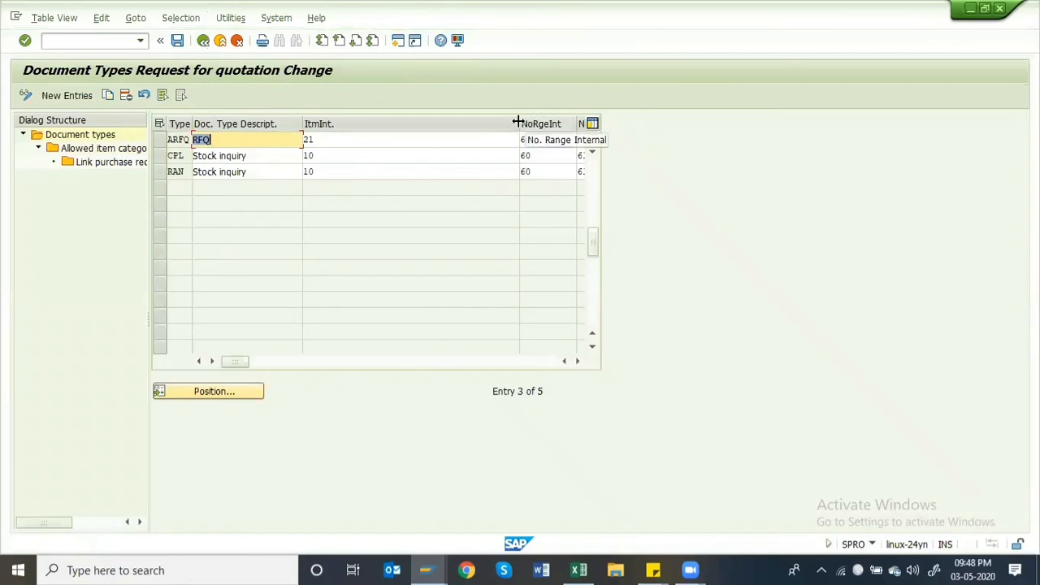
- Check the ARFQ row's number range, field selection and GP bid columns, and return to the implementation guide
{"action": "left_click_drag", "start_coordinate": [518, 122], "coordinate": [365, 124]}
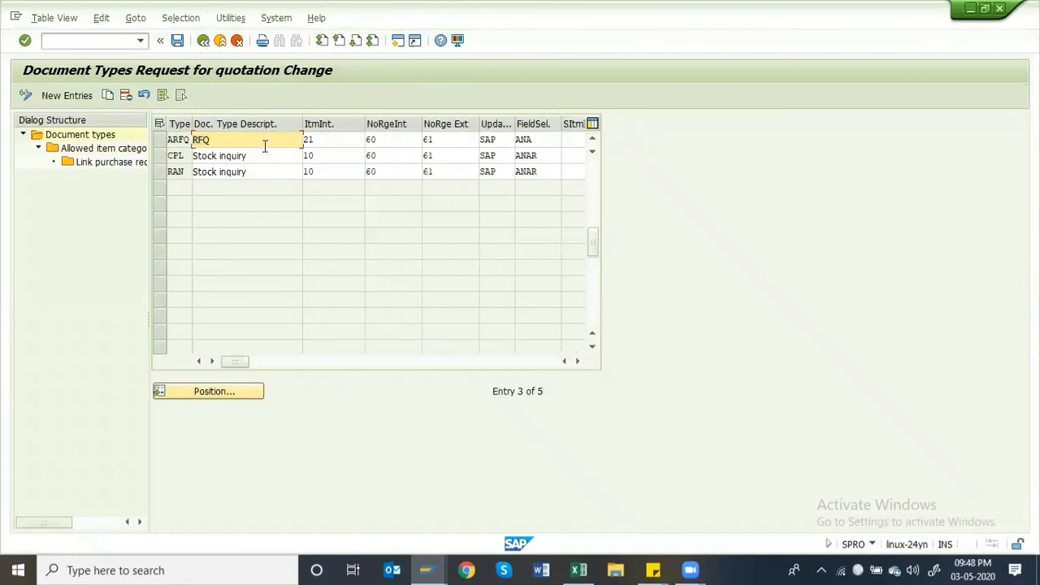
{"action": "scroll", "coordinate": [253, 155], "scroll_direction": "up", "scroll_amount": 2}
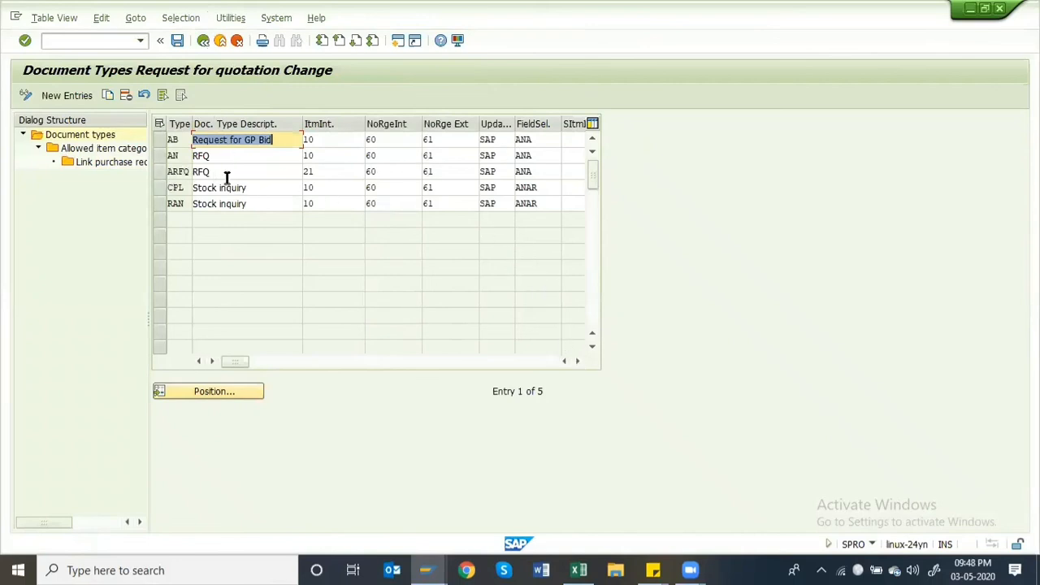
{"action": "left_click", "coordinate": [539, 171]}
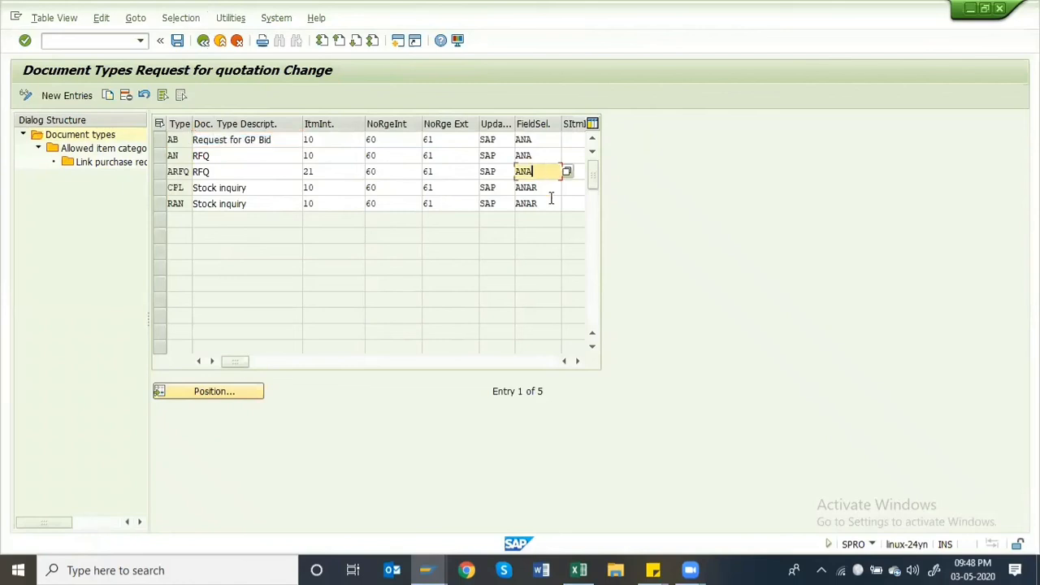
{"action": "left_click", "coordinate": [577, 361]}
{"action": "left_click", "coordinate": [577, 361]}
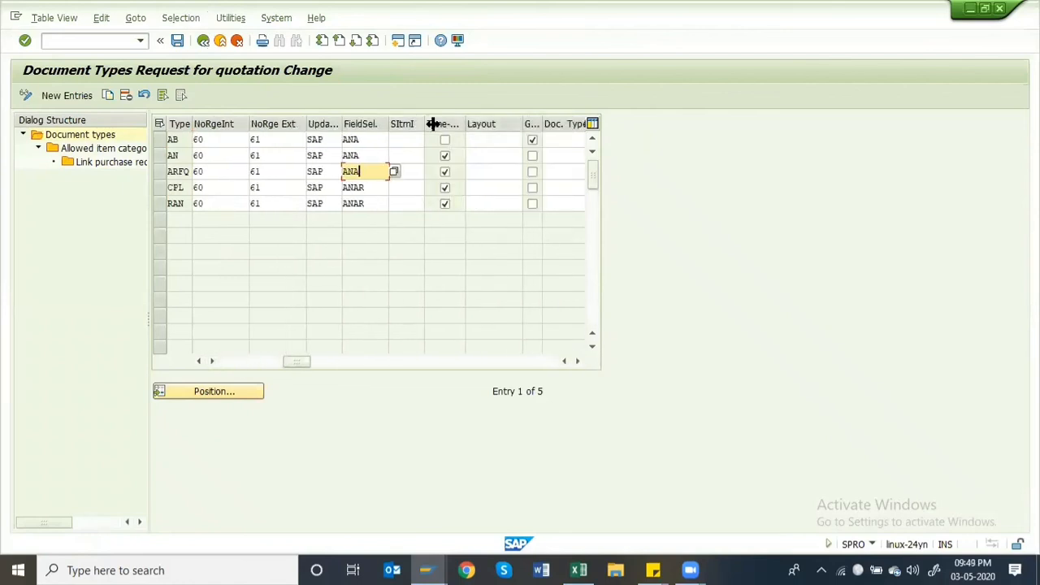
{"action": "left_click", "coordinate": [579, 361]}
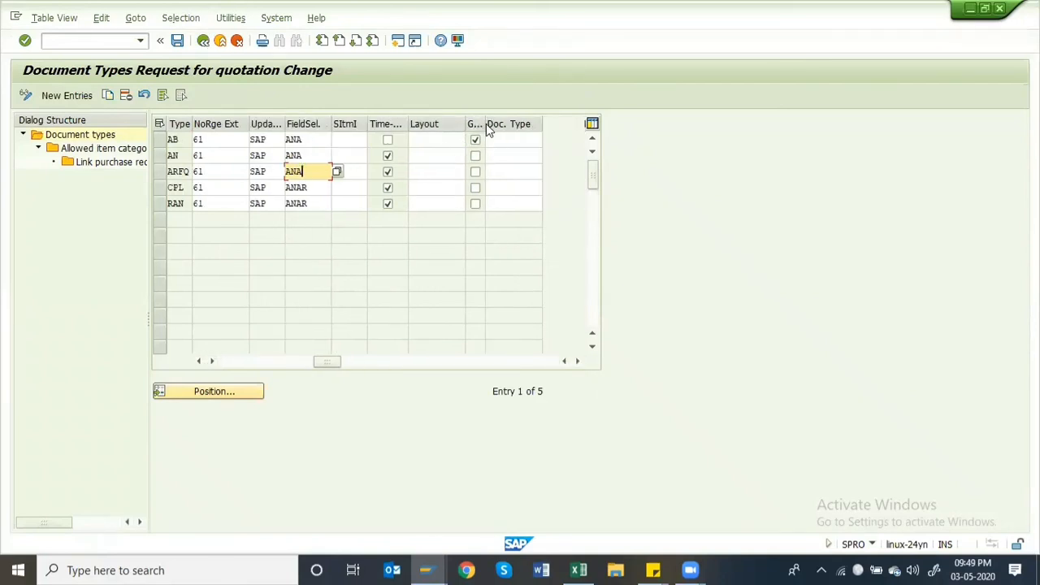
{"action": "left_click_drag", "start_coordinate": [485, 124], "coordinate": [512, 123]}
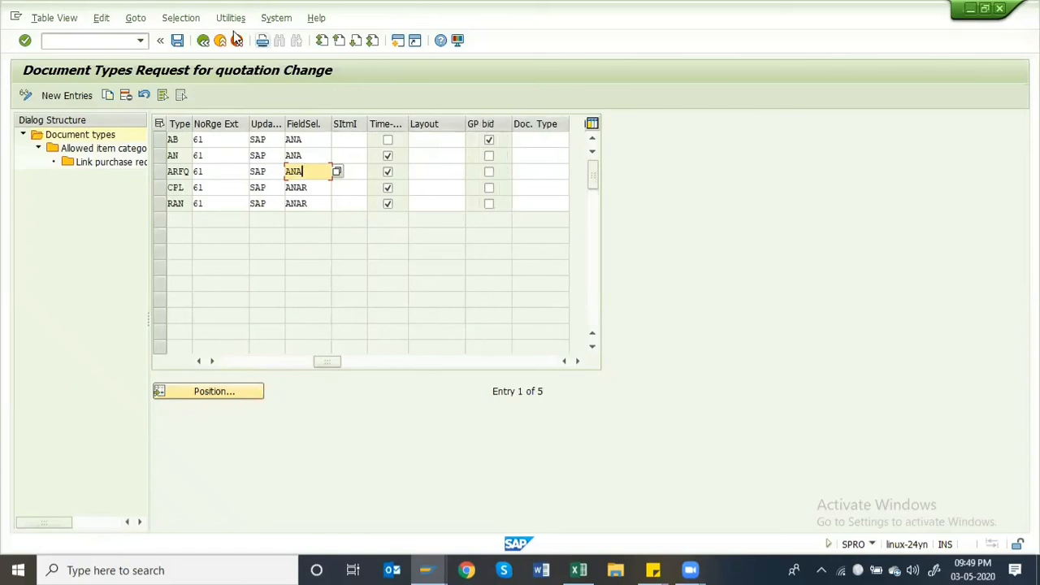
{"action": "left_click", "coordinate": [203, 40]}
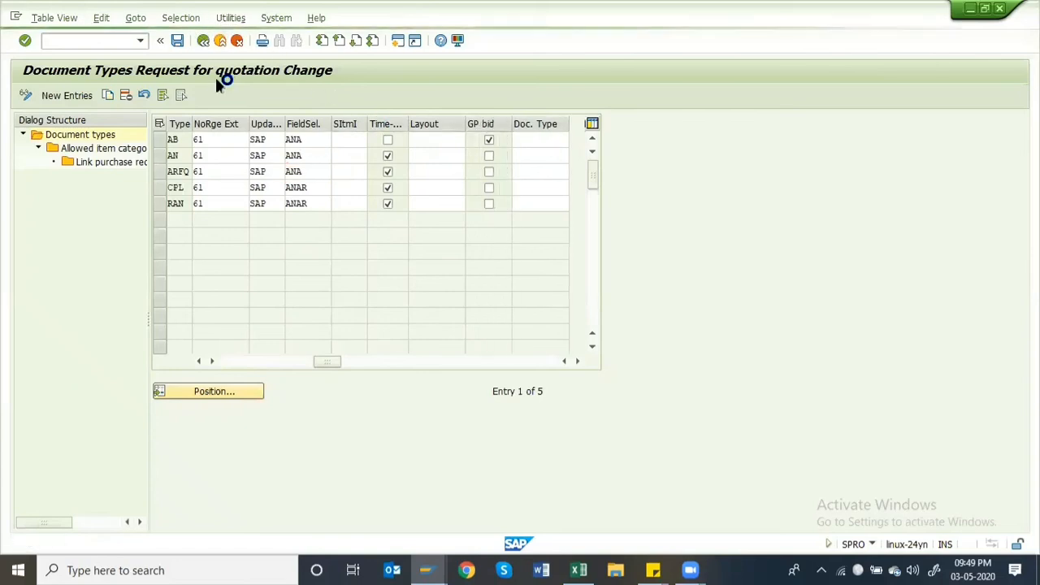
{"action": "left_click", "coordinate": [204, 42]}
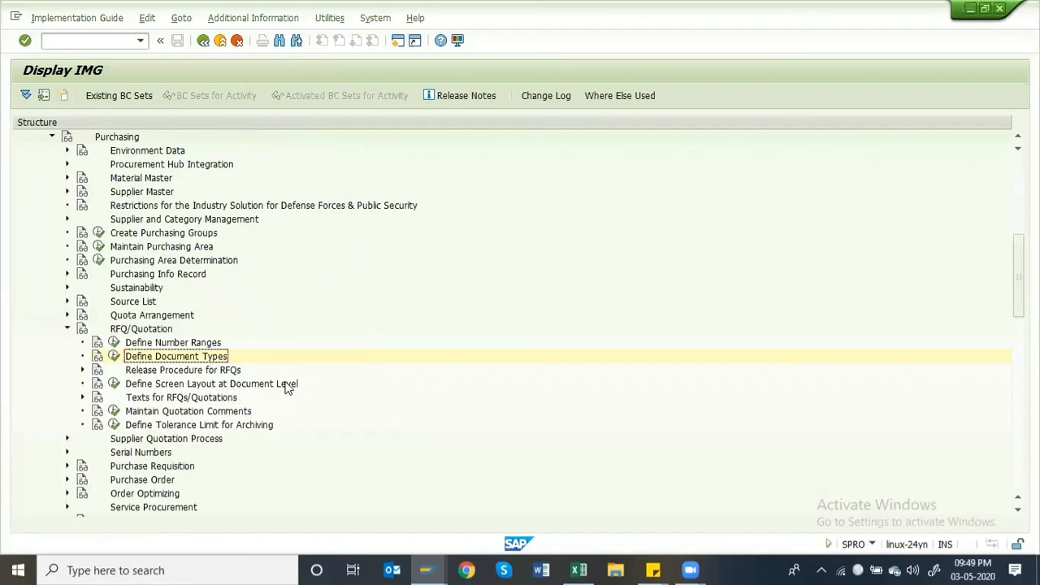
- Run Define Screen Layout at Document Level for RFQs and open the field selection groups of key ME41
{"action": "left_click", "coordinate": [115, 384]}
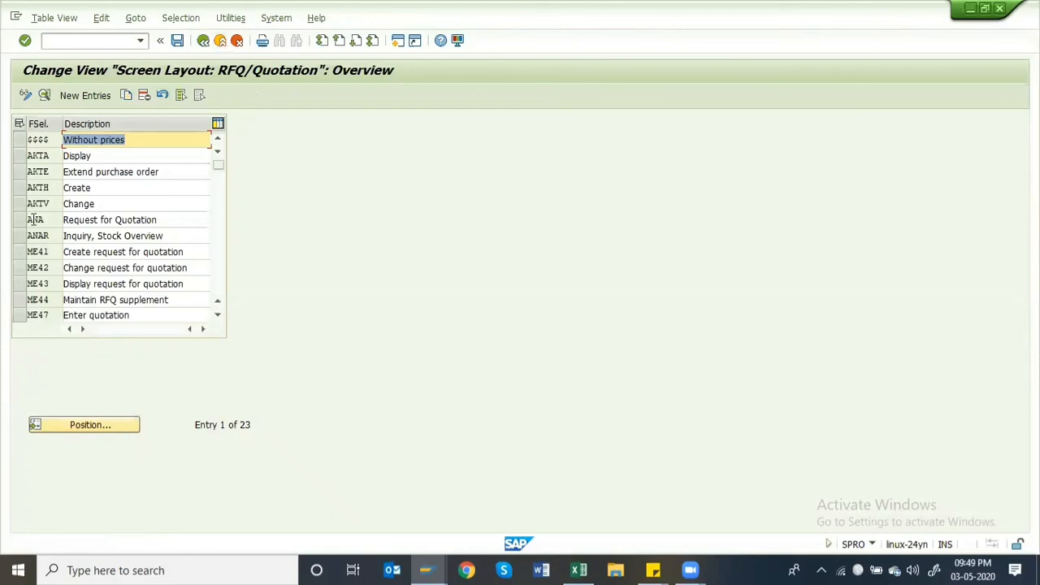
{"action": "left_click", "coordinate": [55, 255]}
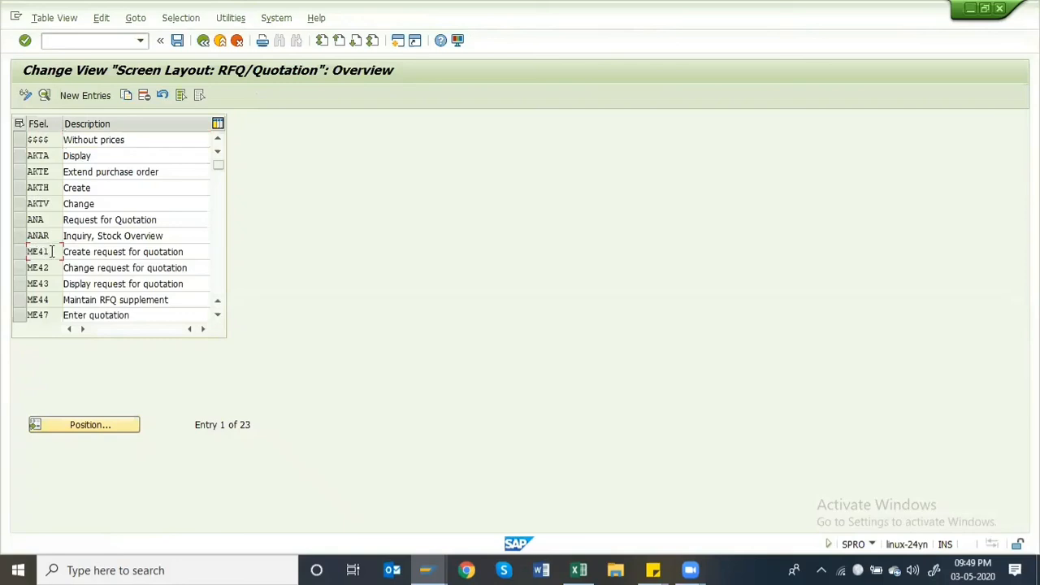
{"action": "double_click", "coordinate": [51, 252]}
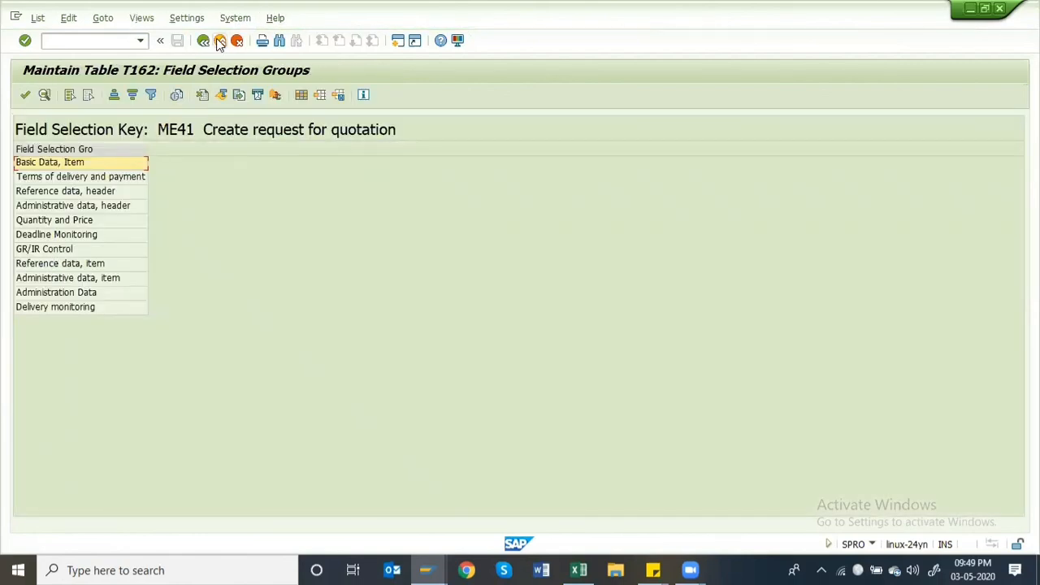
- Leave the ME41 screen layout, reopen Define Document Types for RFQs to check the ARFQ row, and return to the implementation guide
{"action": "left_click", "coordinate": [206, 39]}
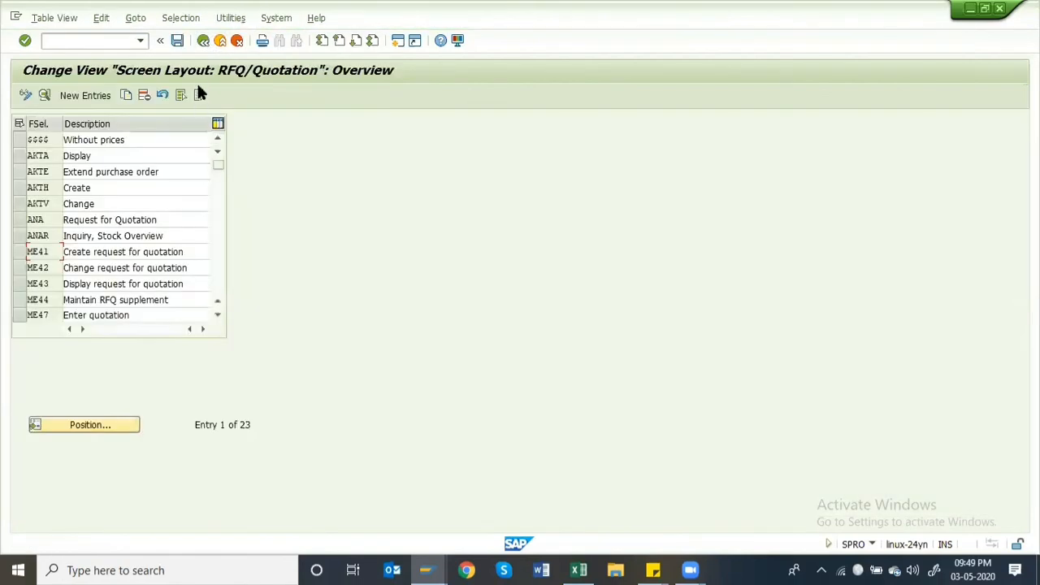
{"action": "left_click", "coordinate": [203, 40]}
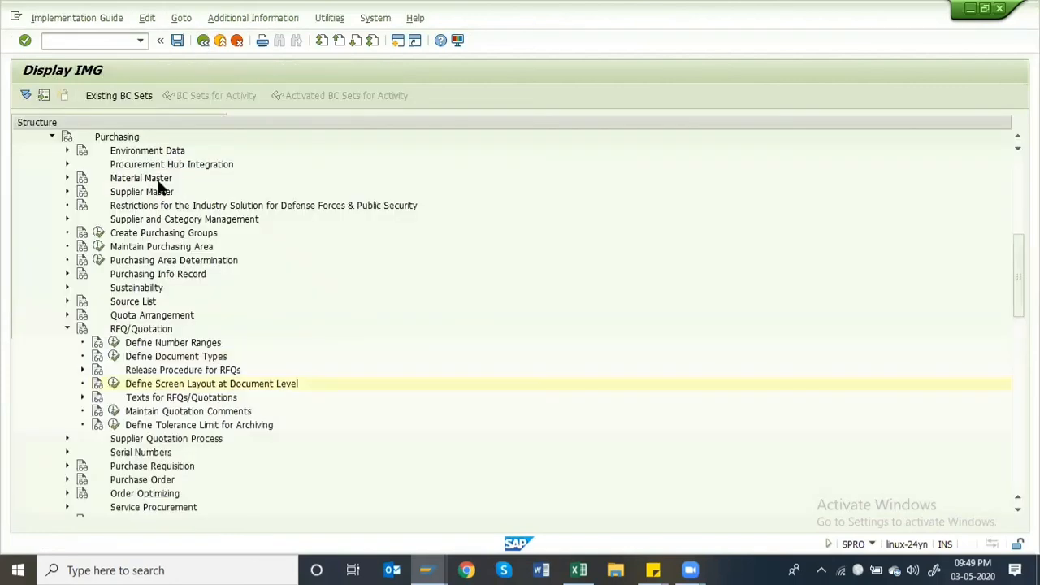
{"action": "left_click", "coordinate": [114, 356]}
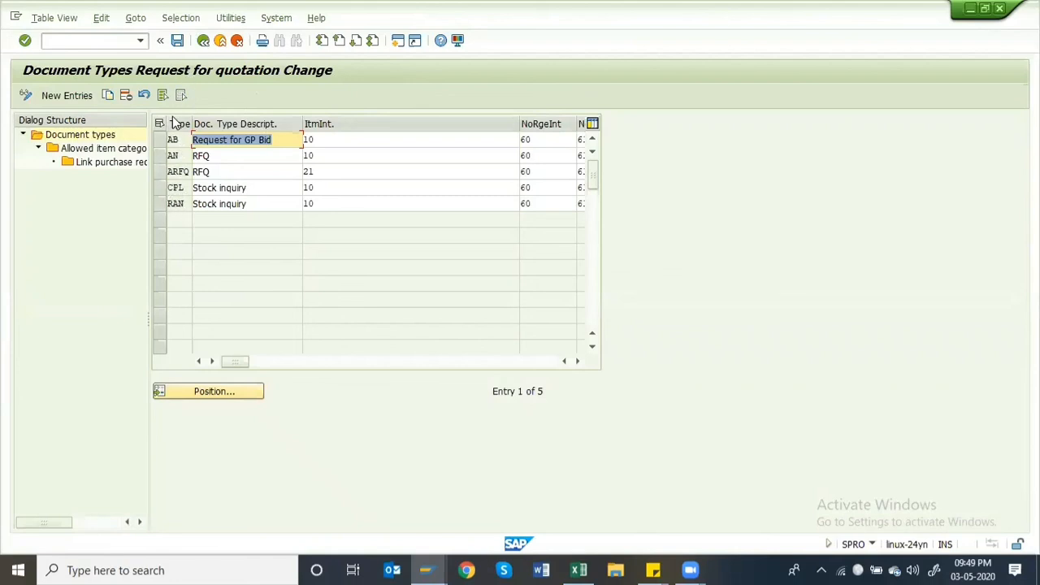
{"action": "left_click", "coordinate": [162, 176]}
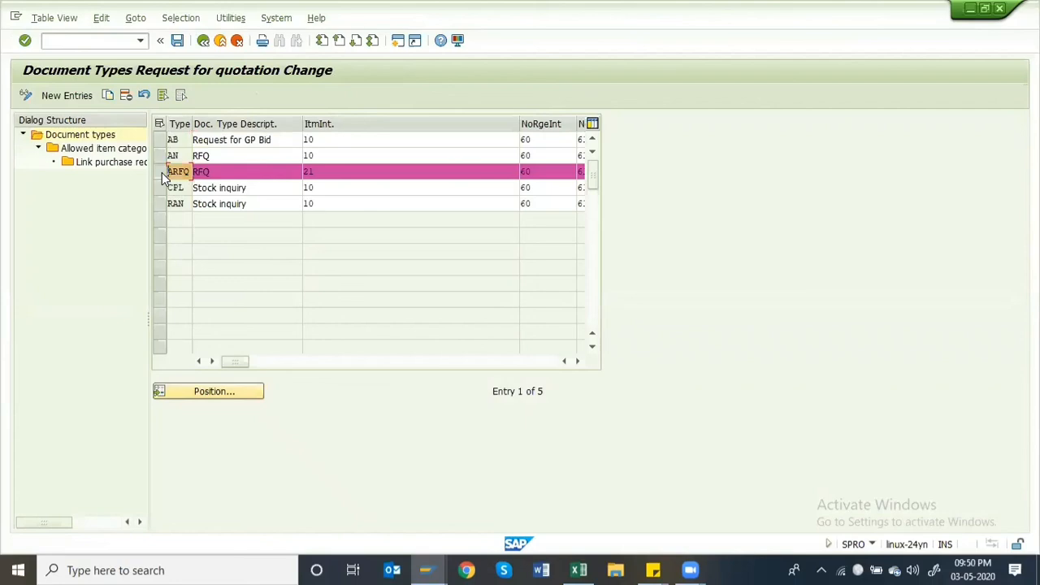
{"action": "left_click", "coordinate": [161, 172]}
{"action": "left_click", "coordinate": [216, 40]}
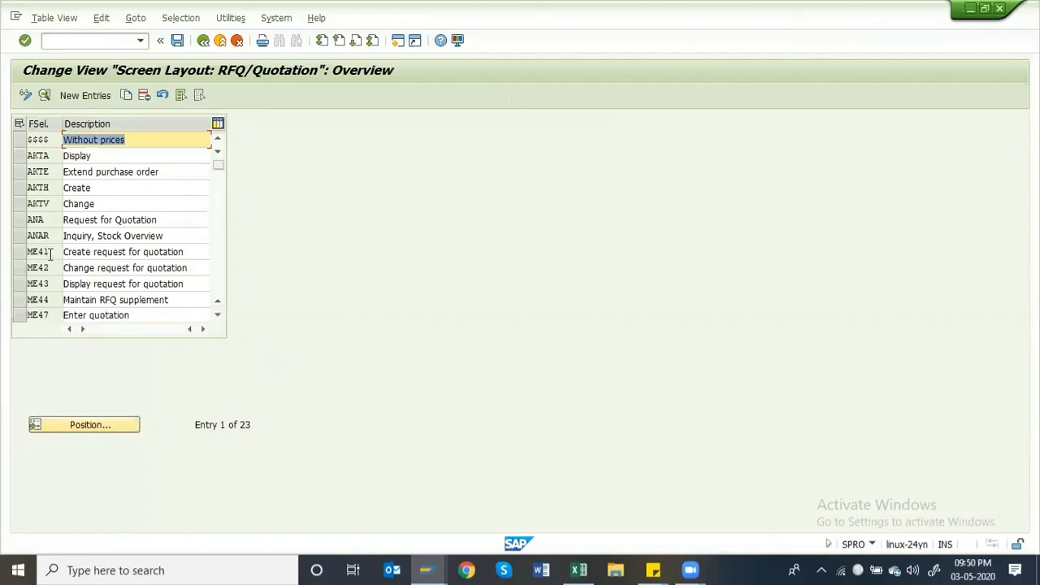
- Open the Basic Data, Item field selection group of key ANA (Request for Quotation) in the RFQ/Quotation screen layout
{"action": "left_click", "coordinate": [49, 253]}
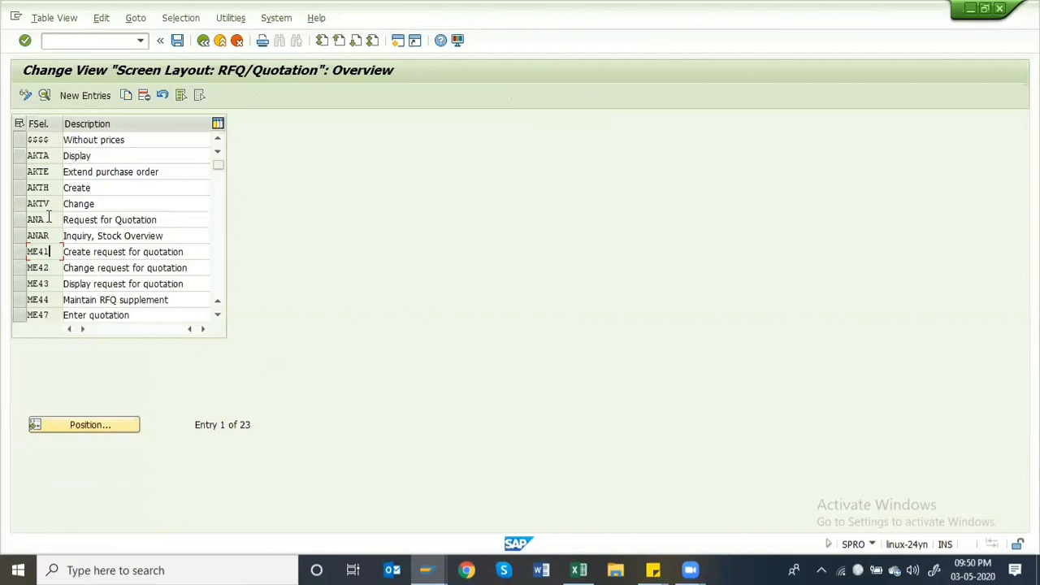
{"action": "double_click", "coordinate": [49, 221]}
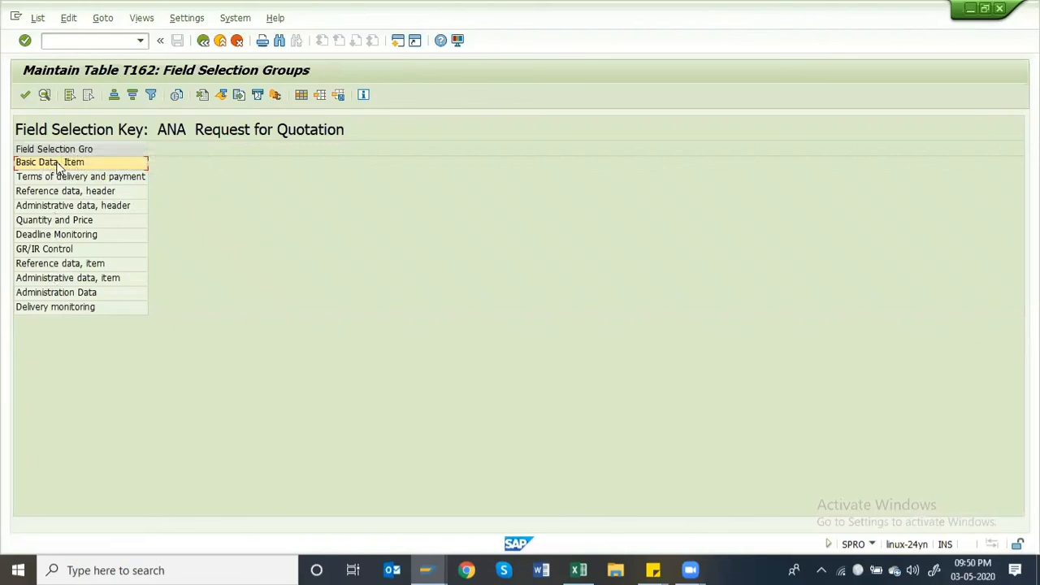
{"action": "double_click", "coordinate": [84, 162]}
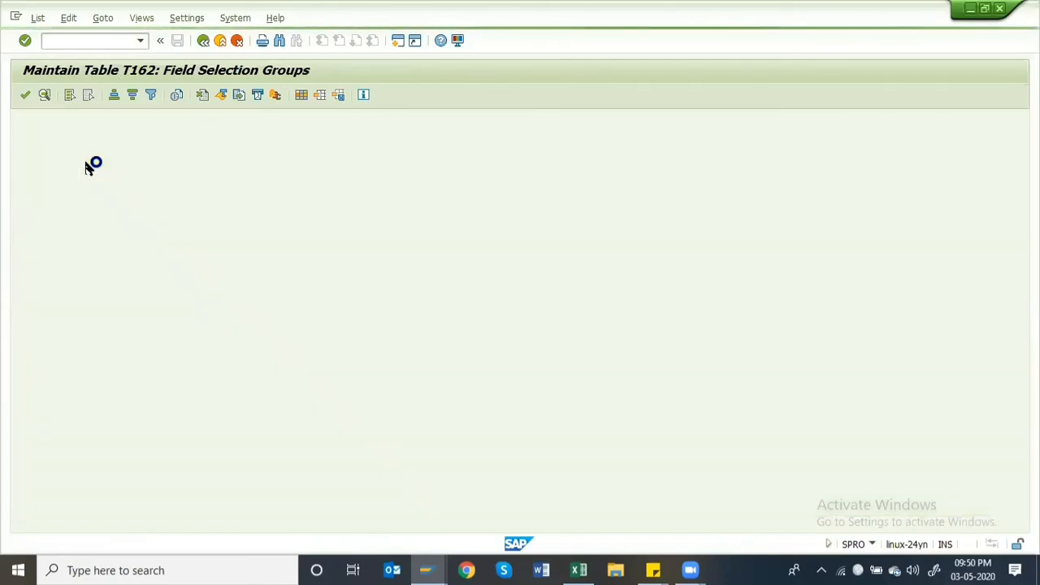